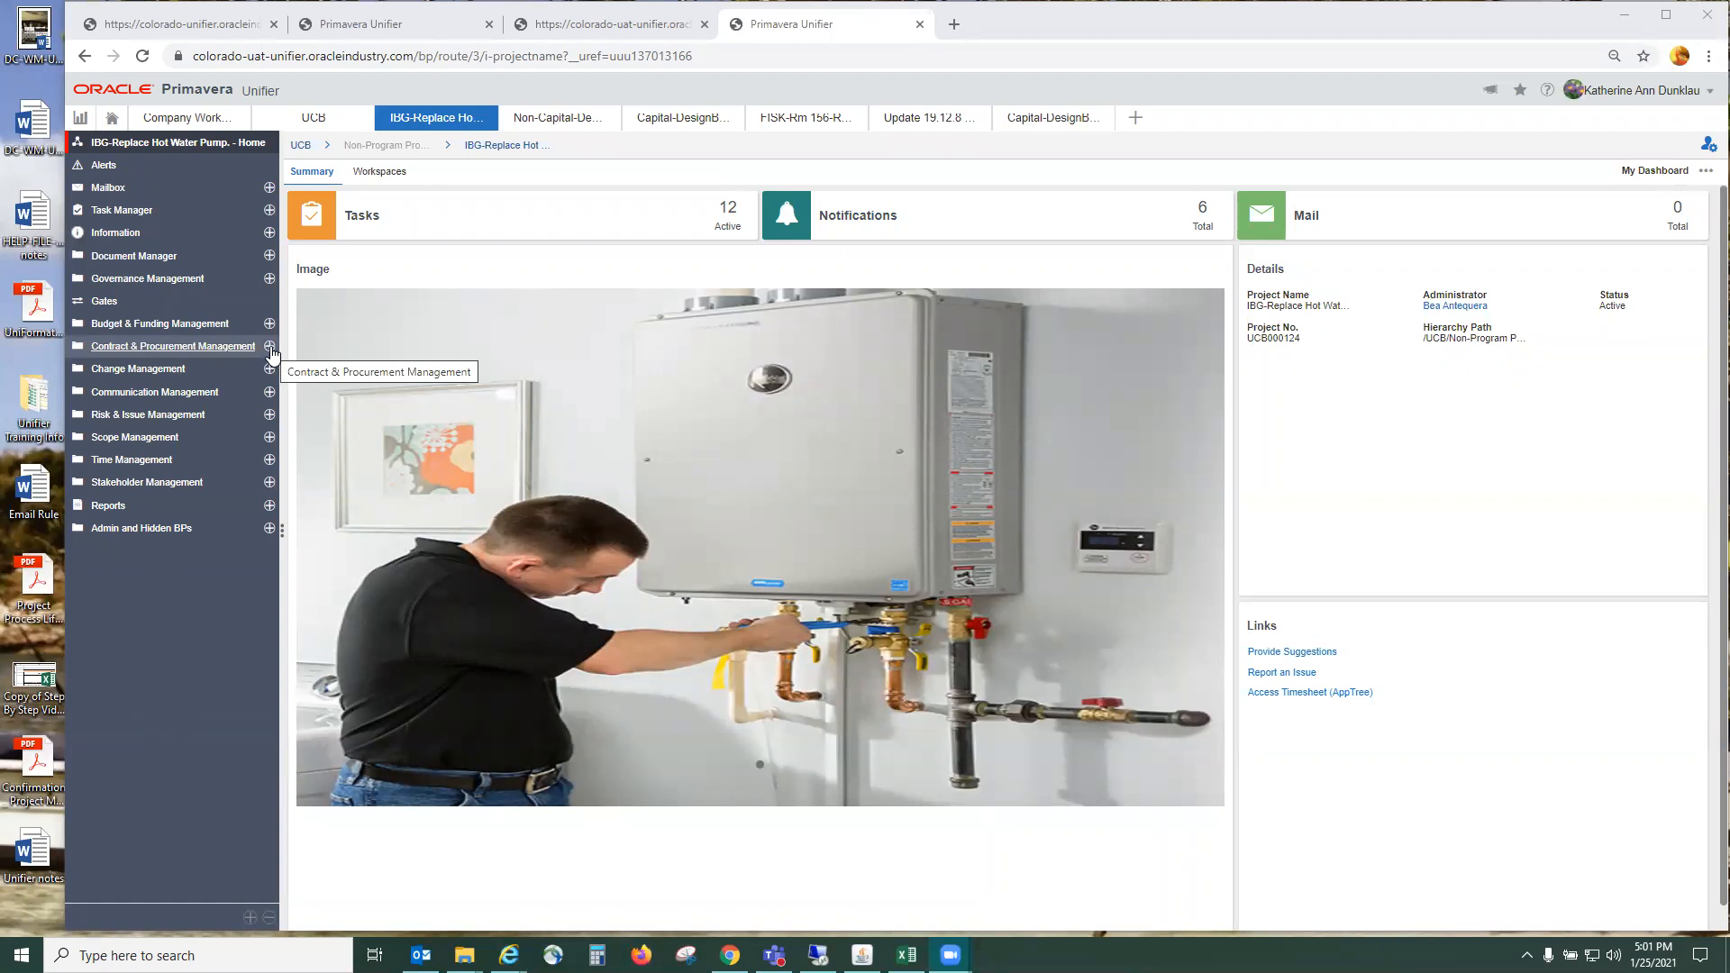
- Open Construction Invoicing under Contract & Procurement Management and create a new WF - SBP-7.2 record
left_click(269, 346)
left_click(171, 416)
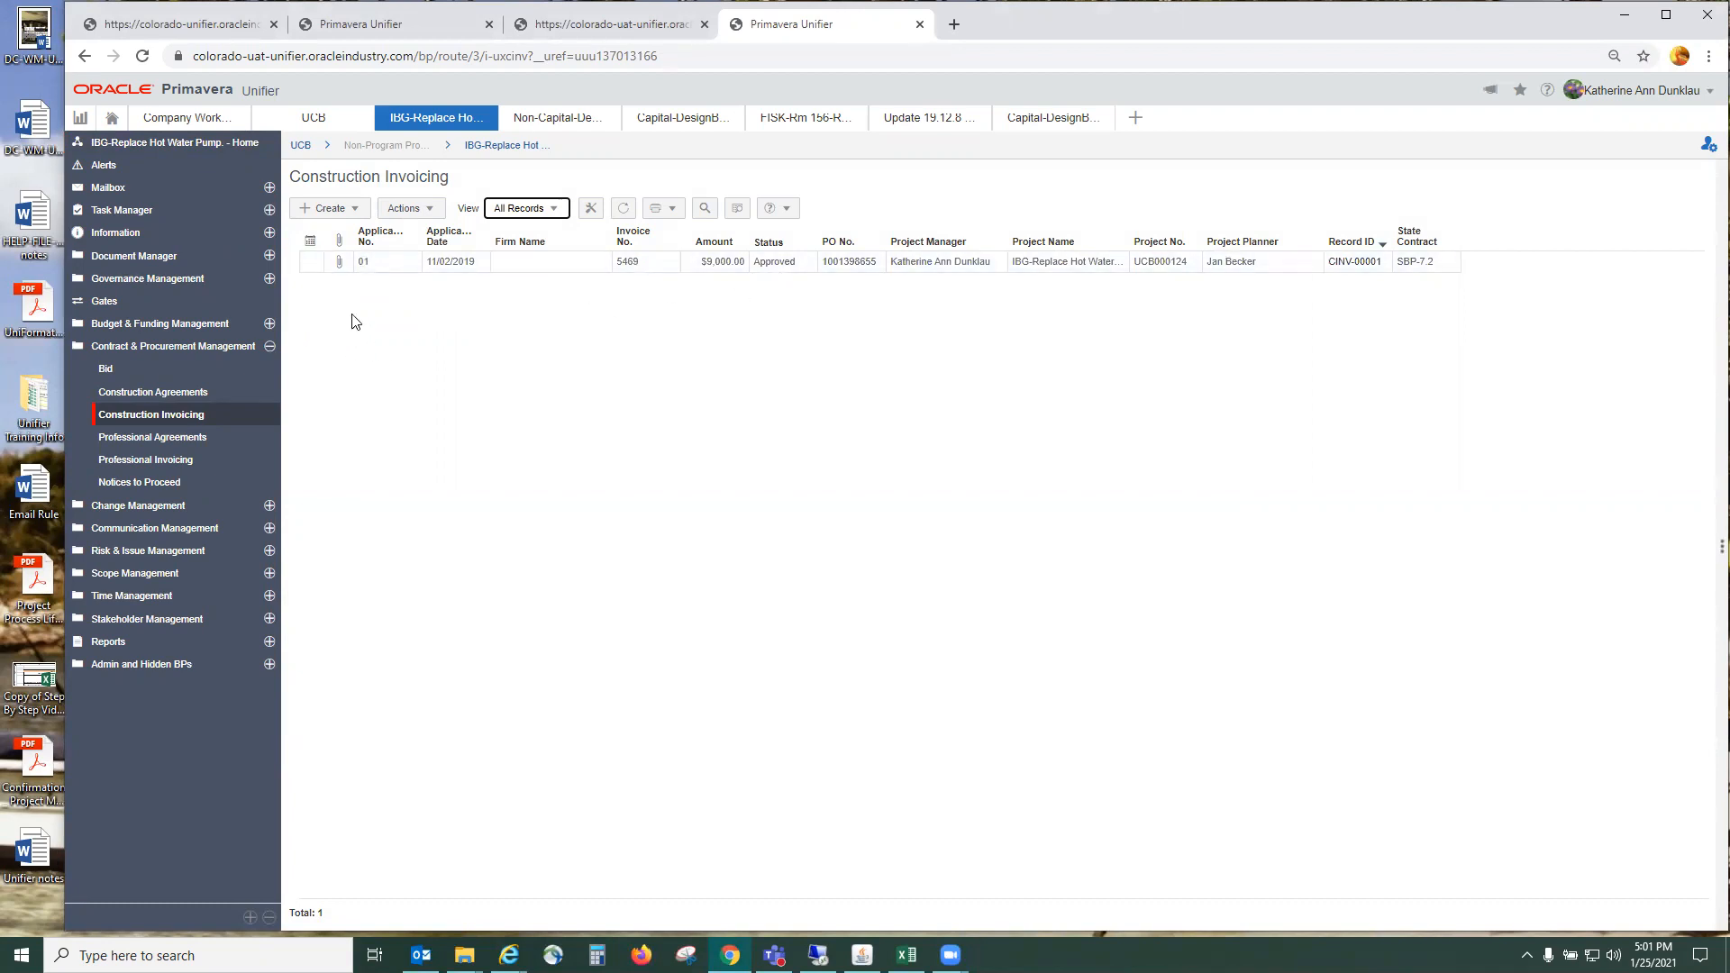
left_click(352, 216)
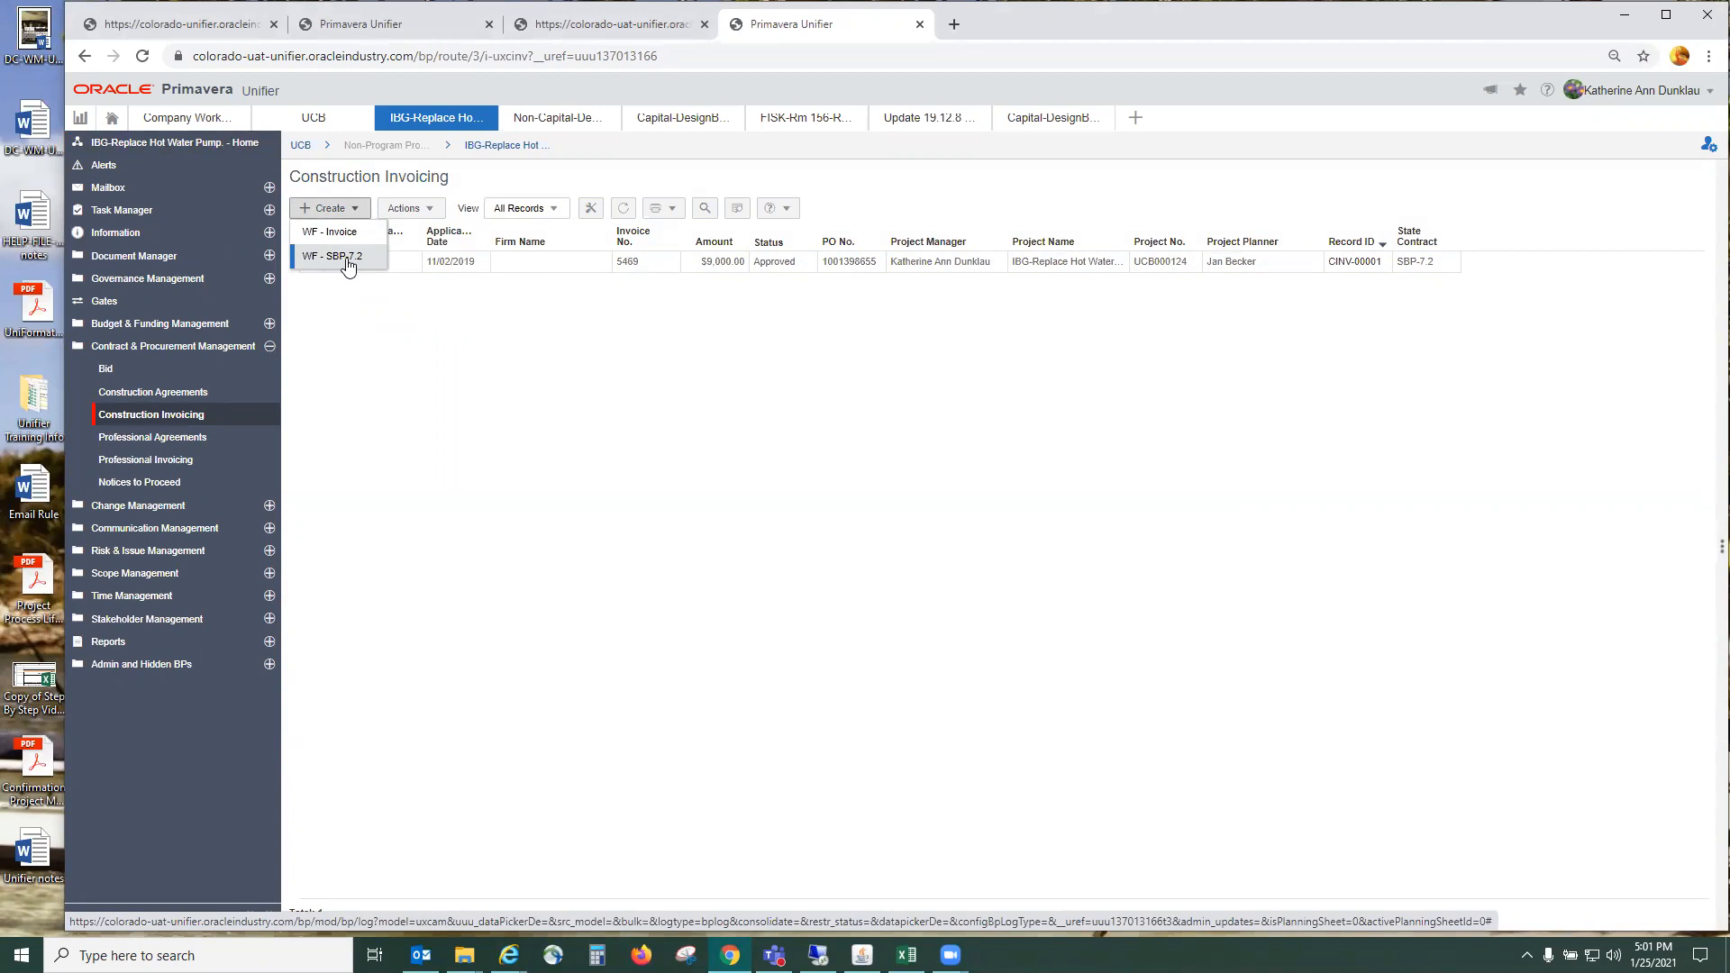
left_click(348, 259)
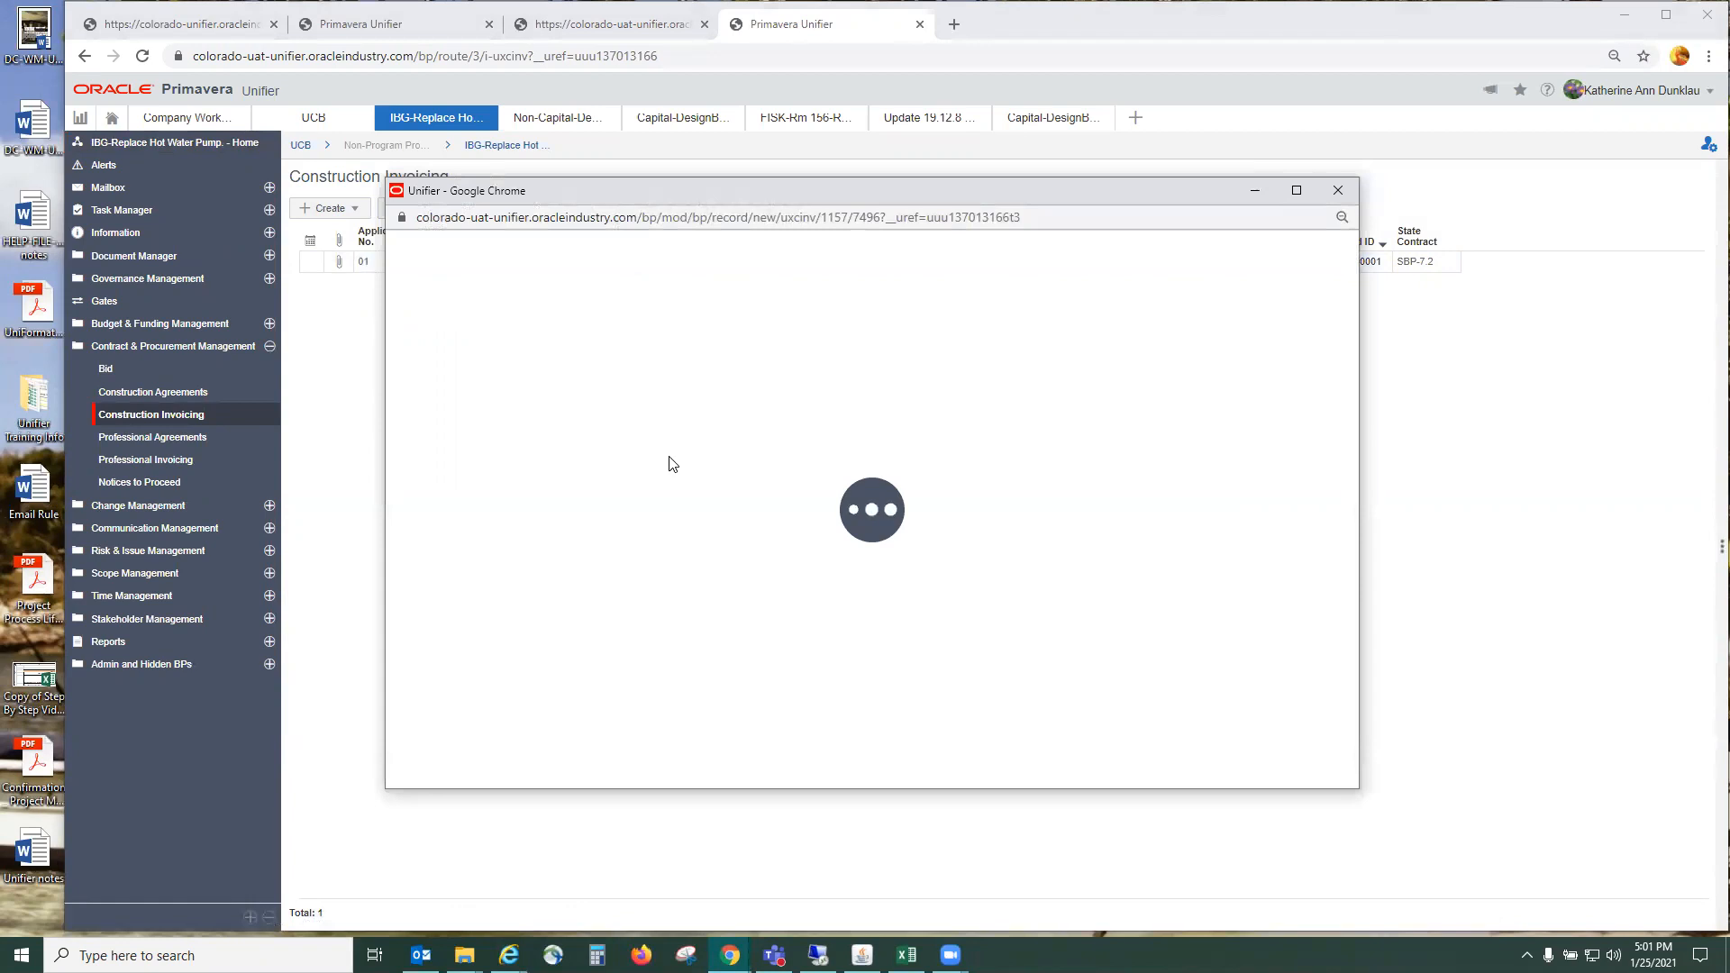
- Enter 02 as the Application No. of the new construction invoice
left_click(710, 521)
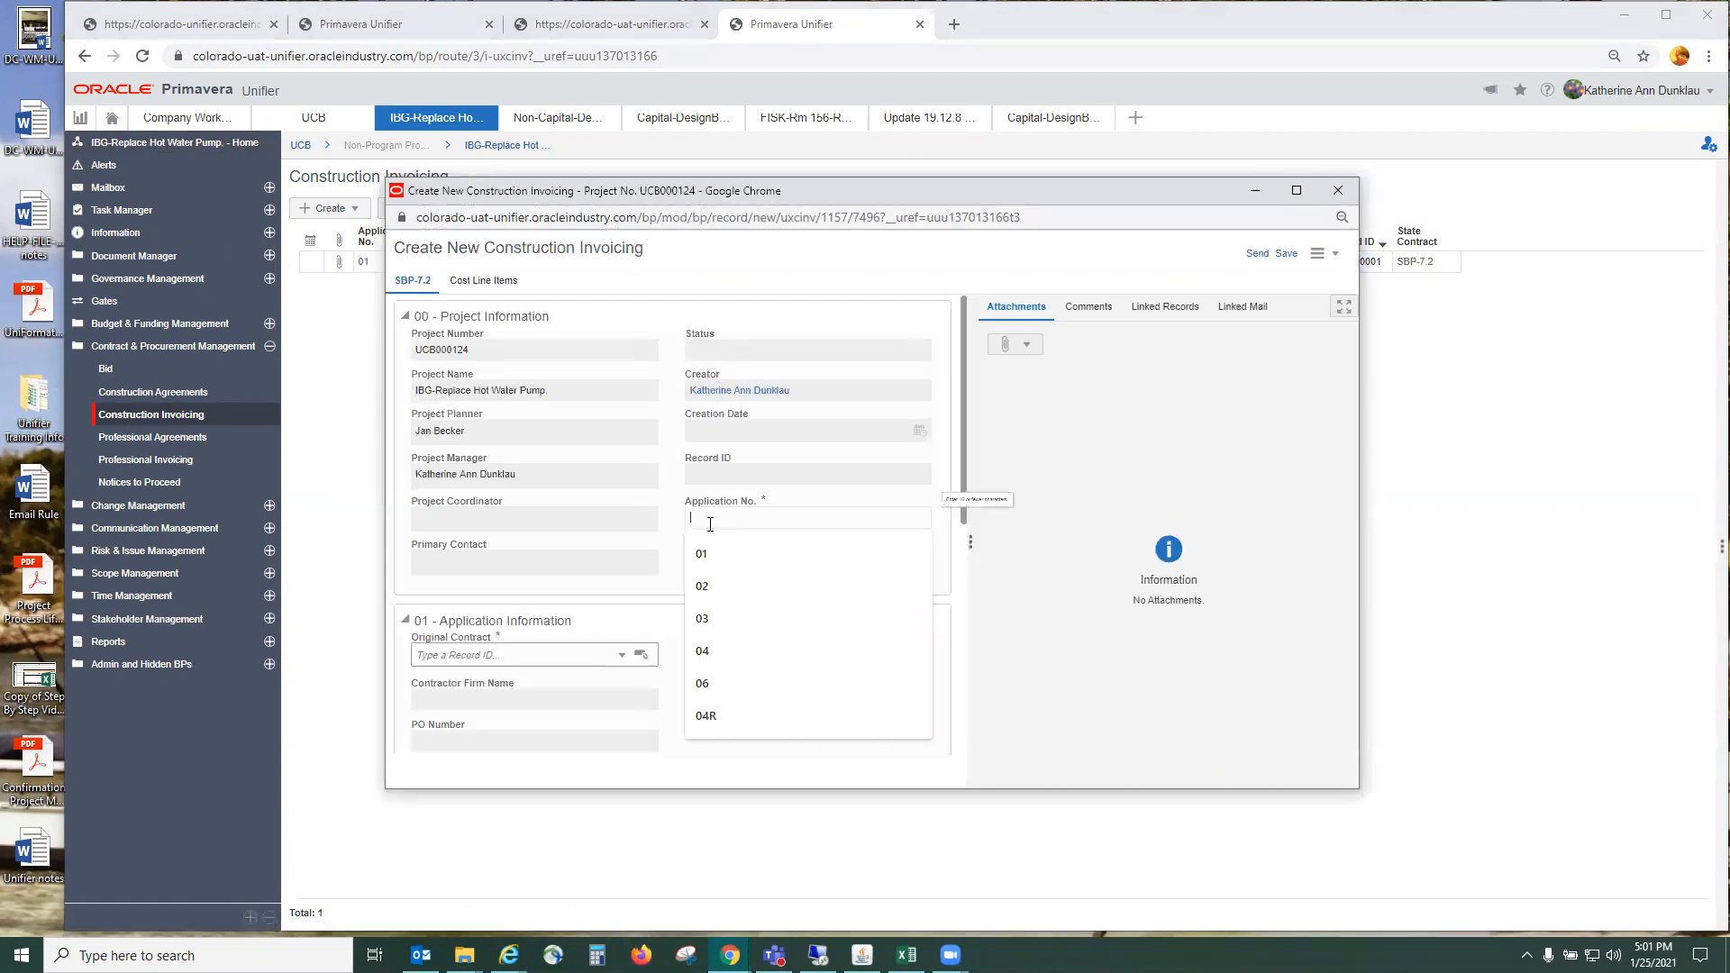
type("02")
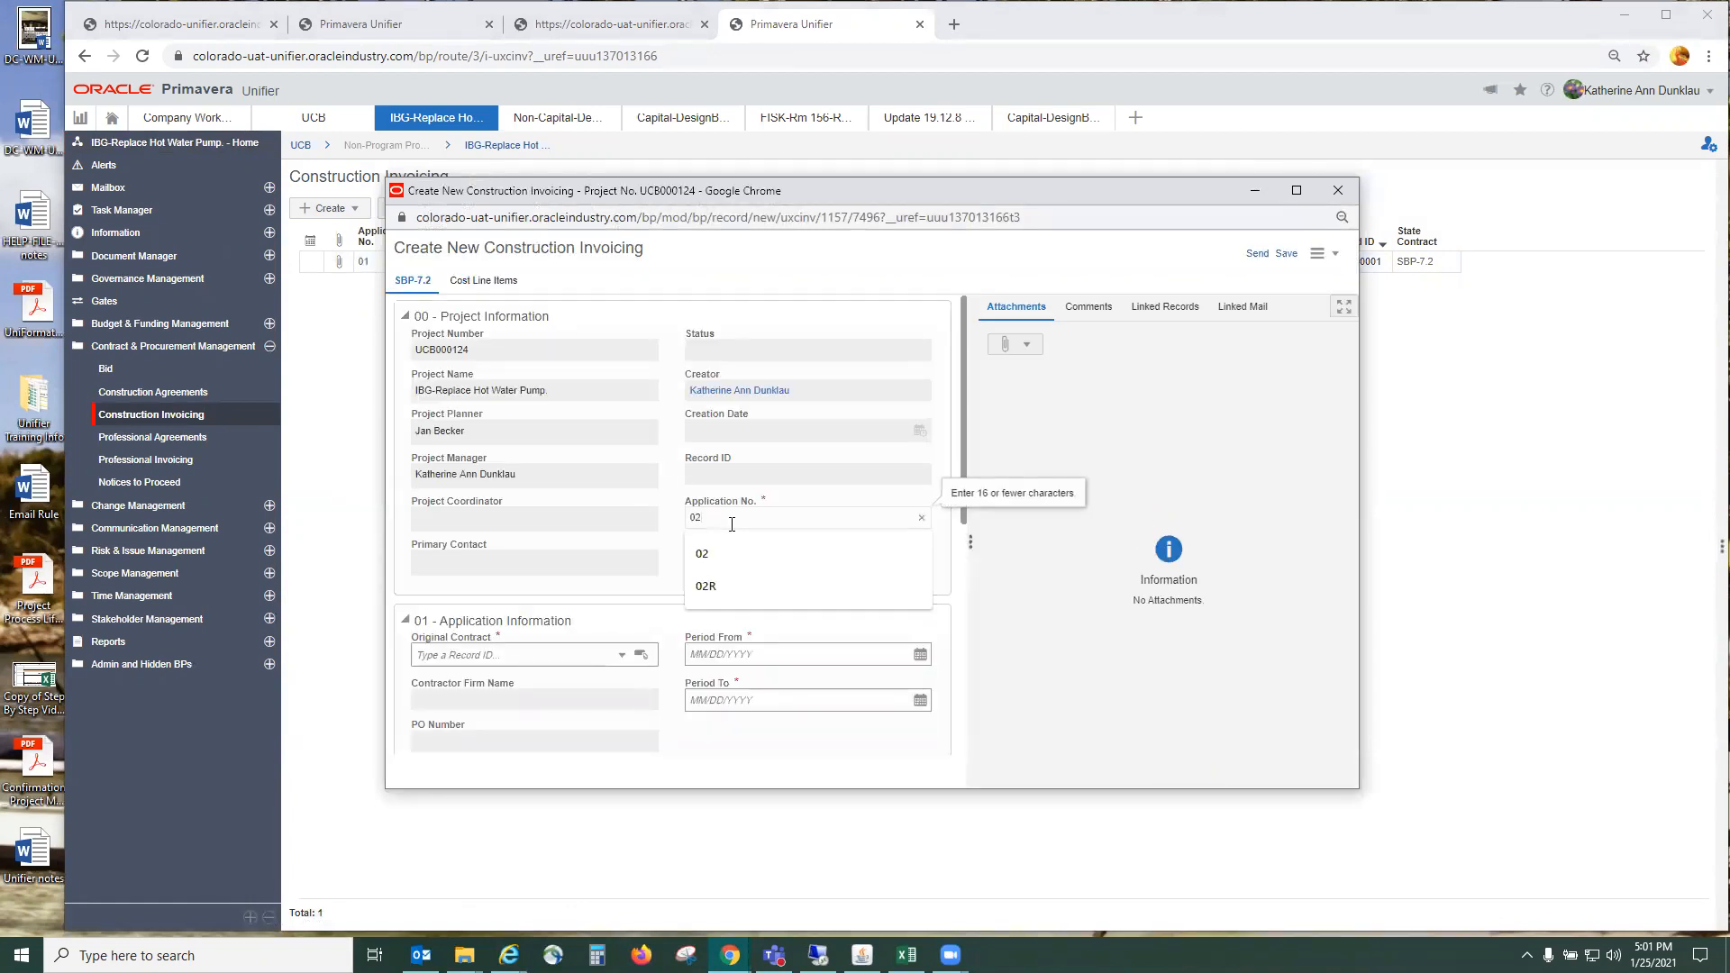
left_click(728, 551)
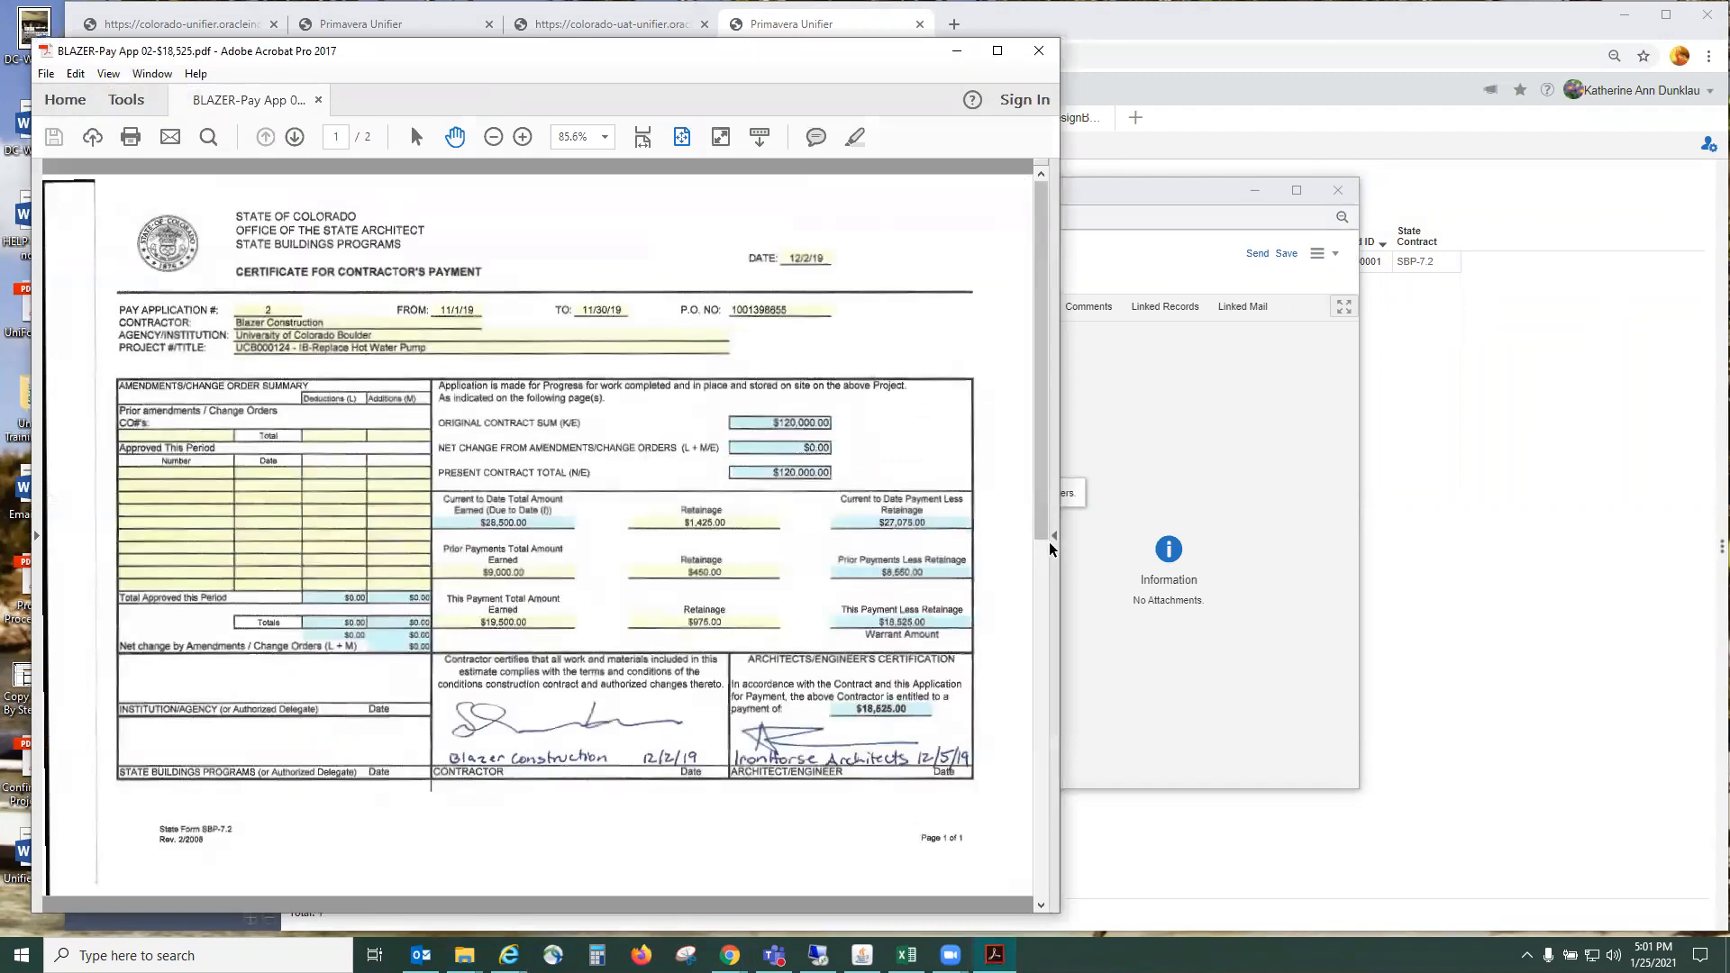
- Reposition the invoice form window so the header data of the Blazer pay application PDF stays readable beside it
left_click(1153, 196)
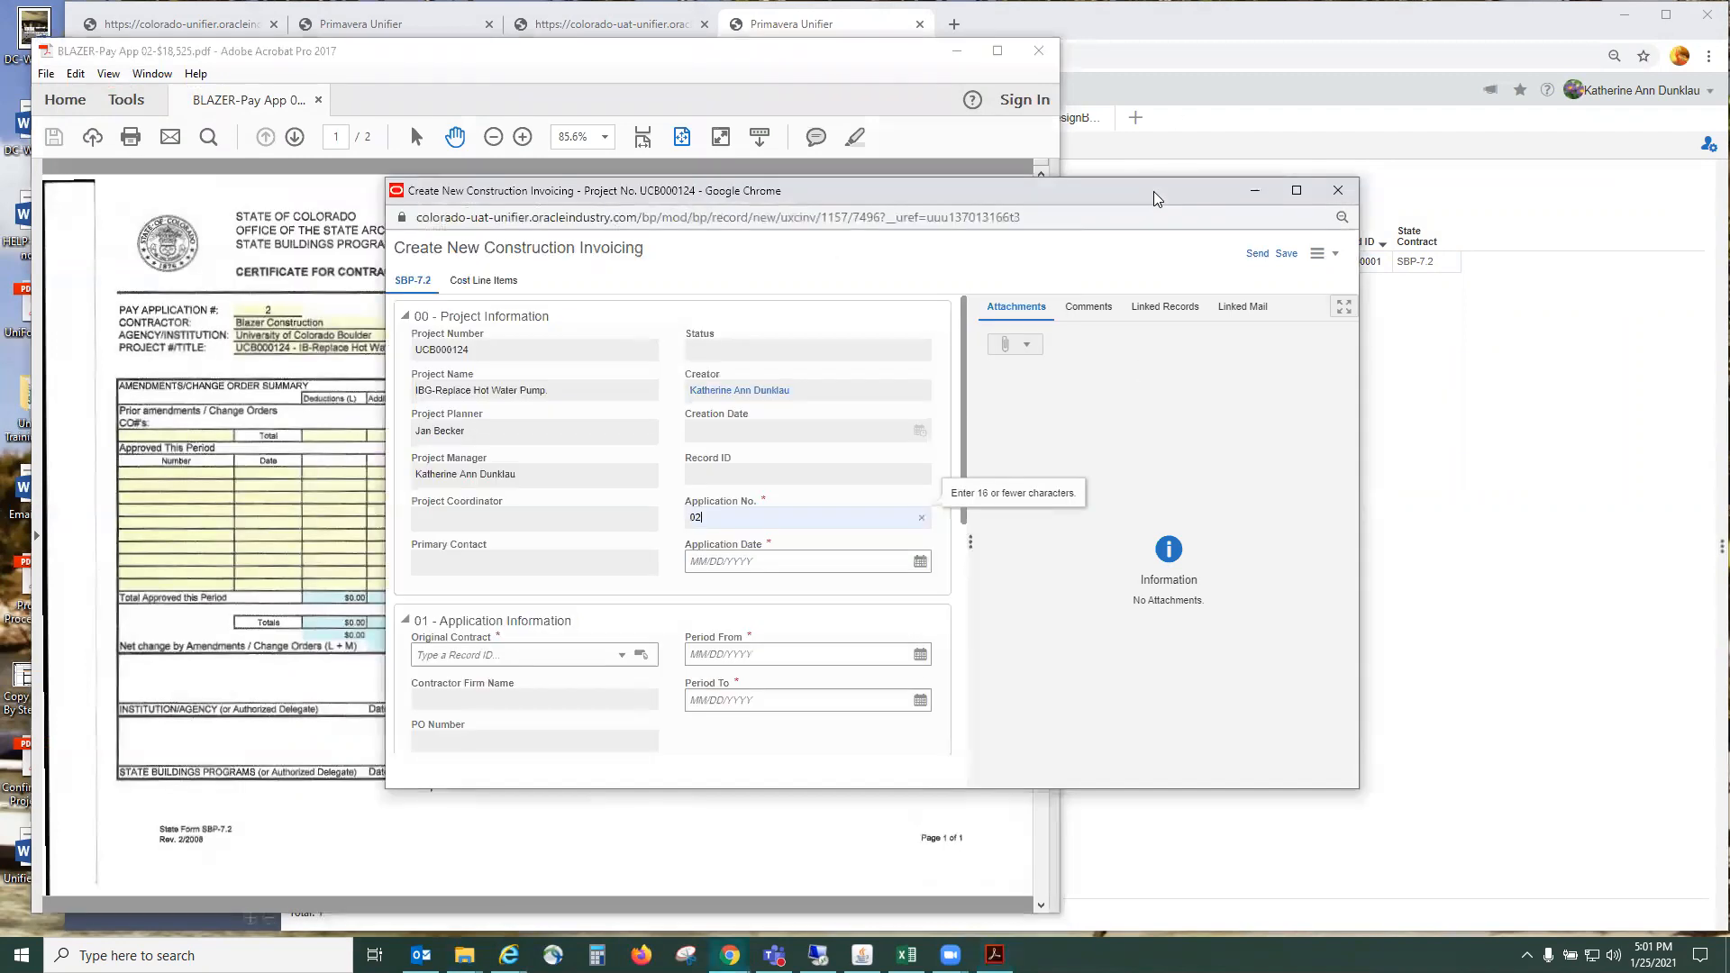
left_click_drag(1157, 196, 1481, 210)
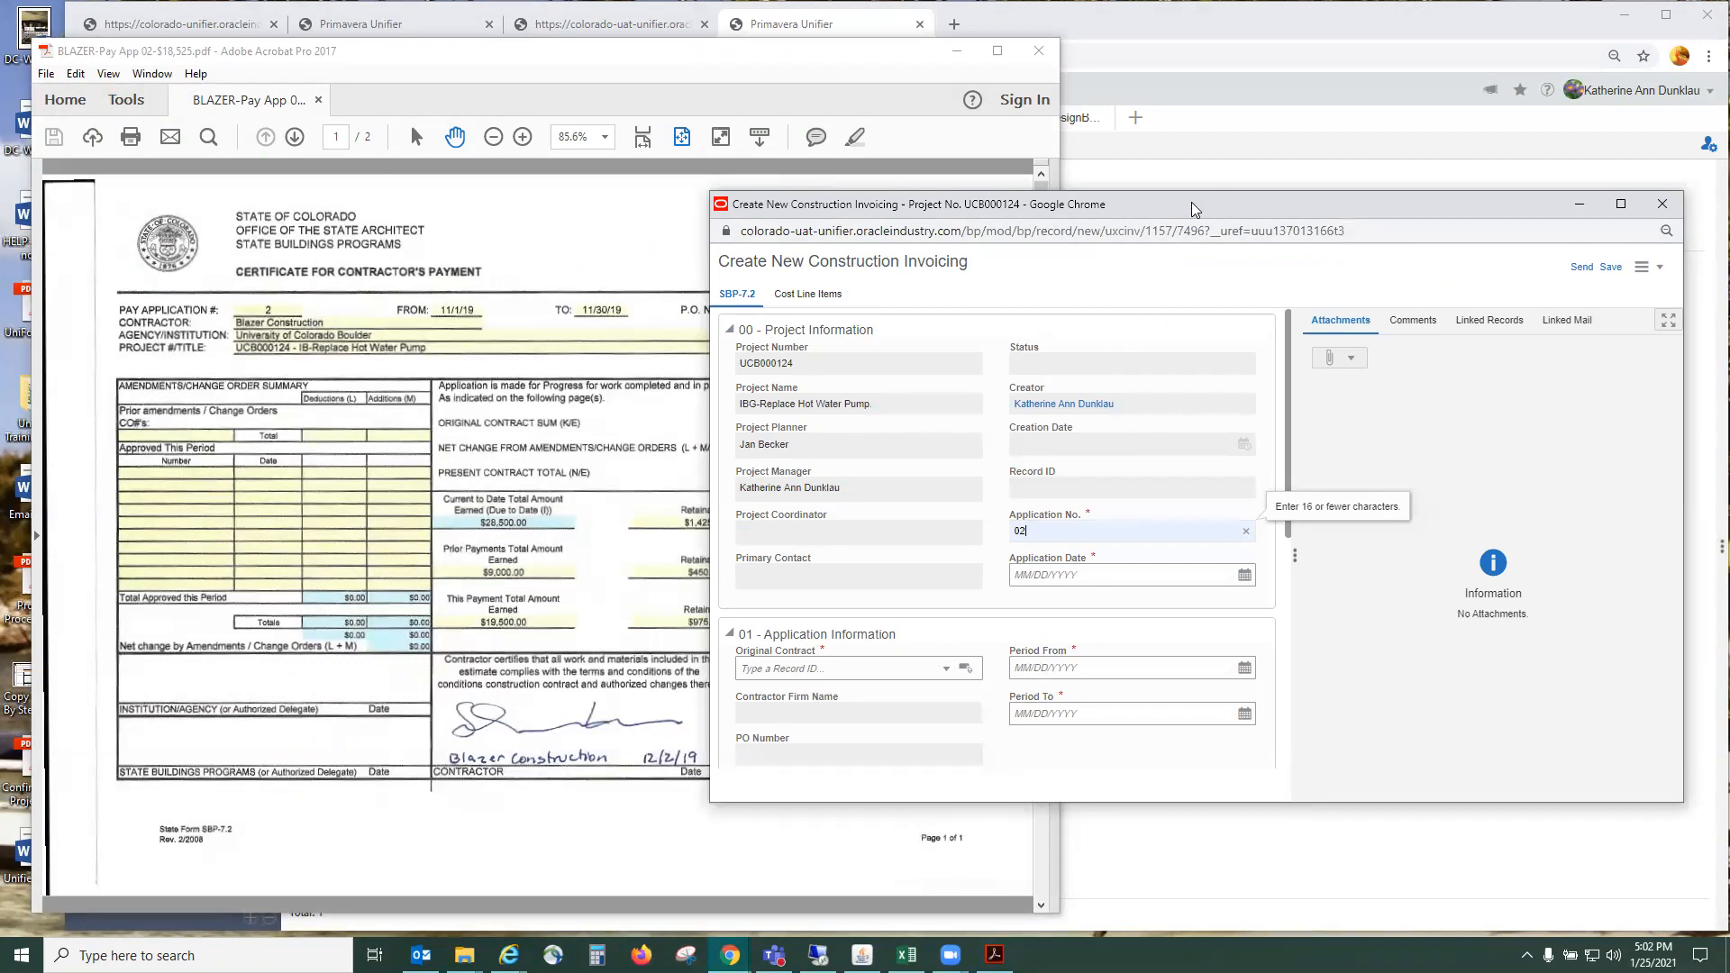
left_click_drag(1194, 209, 1149, 298)
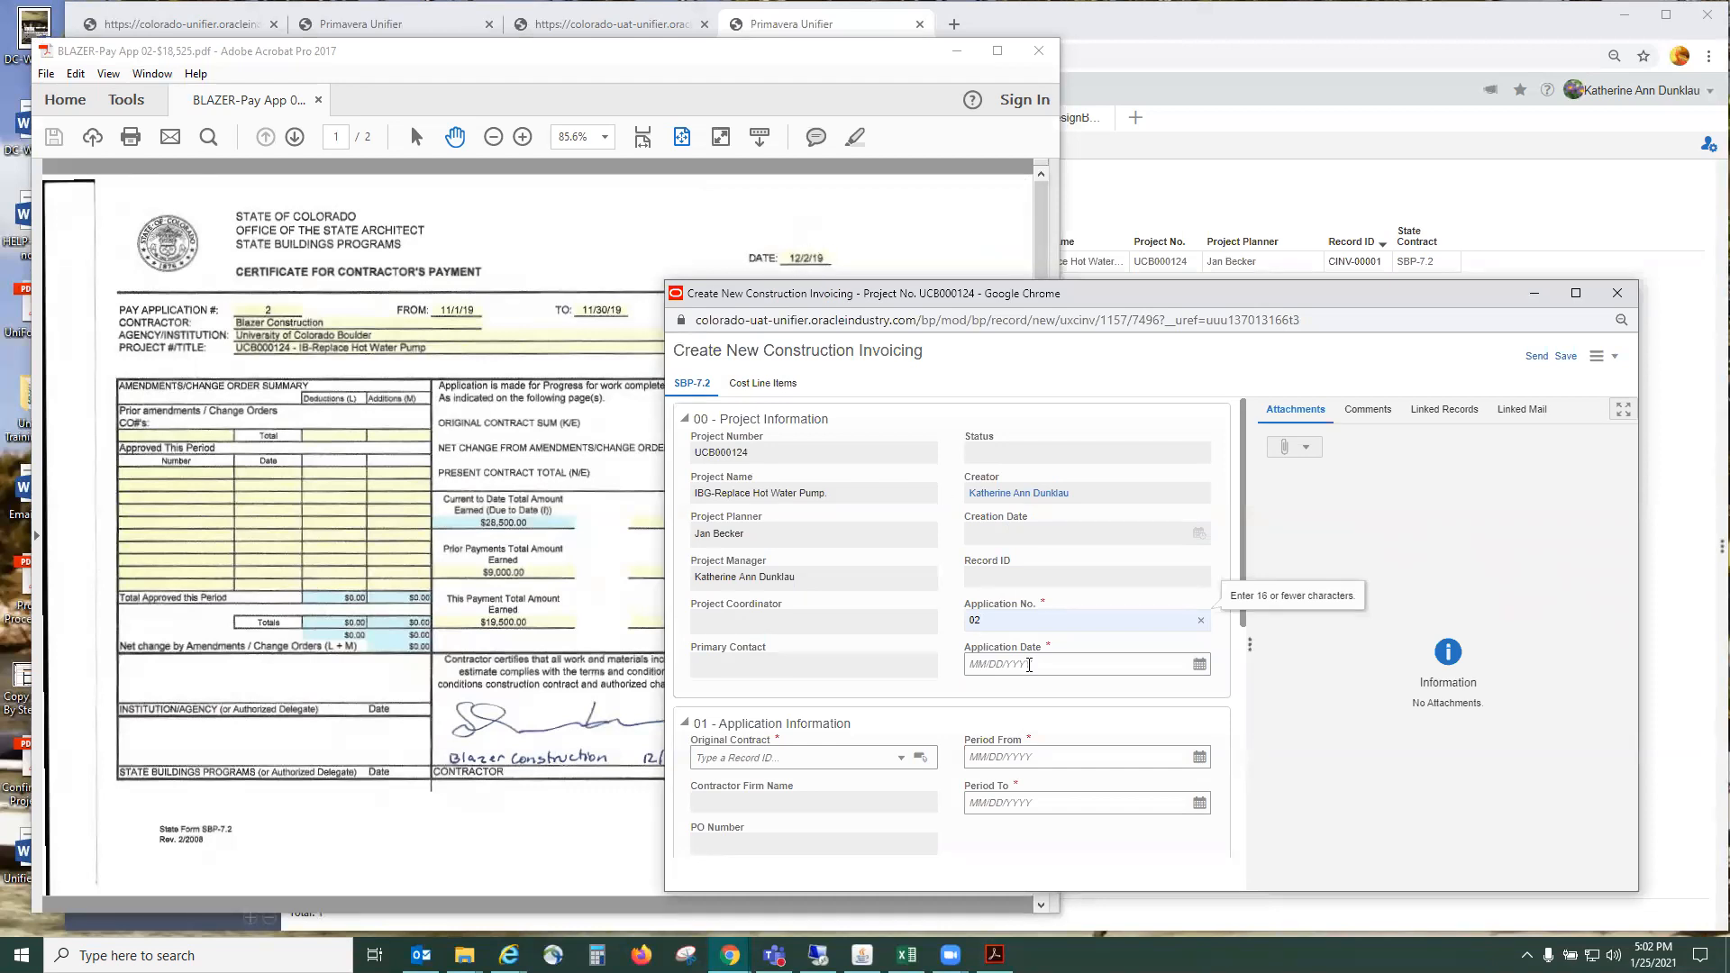
- Set the Application Date to 12/02/2019, matching the date on the pay application
left_click(1013, 664)
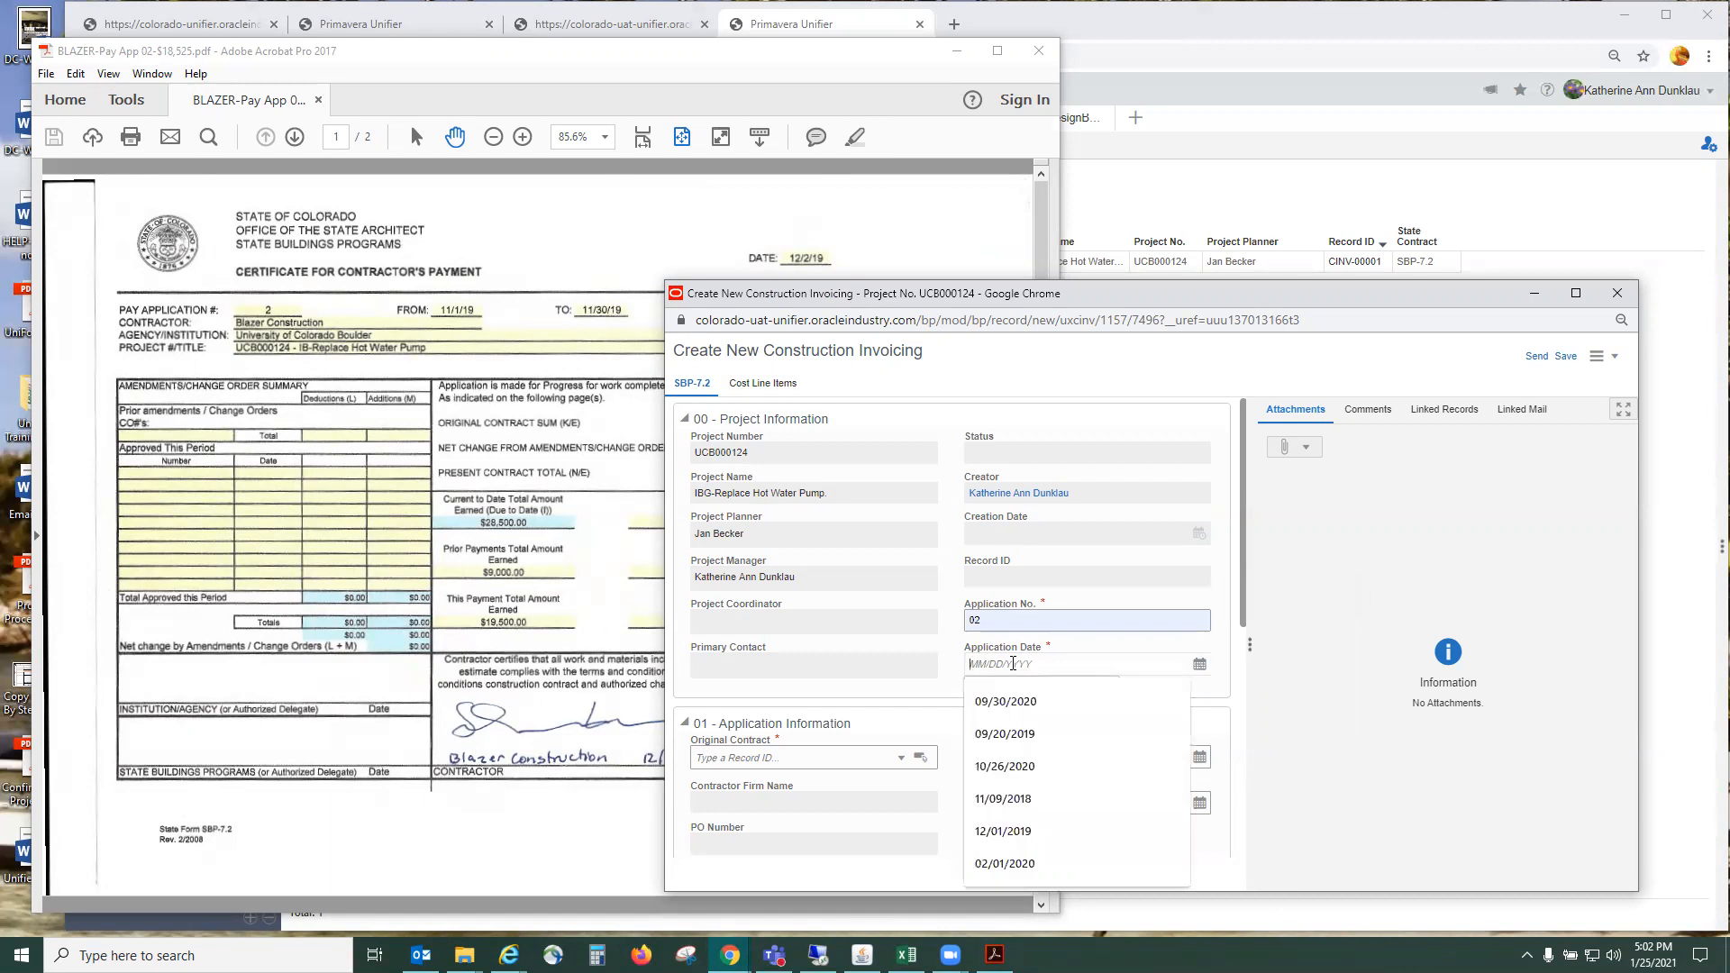
type("12")
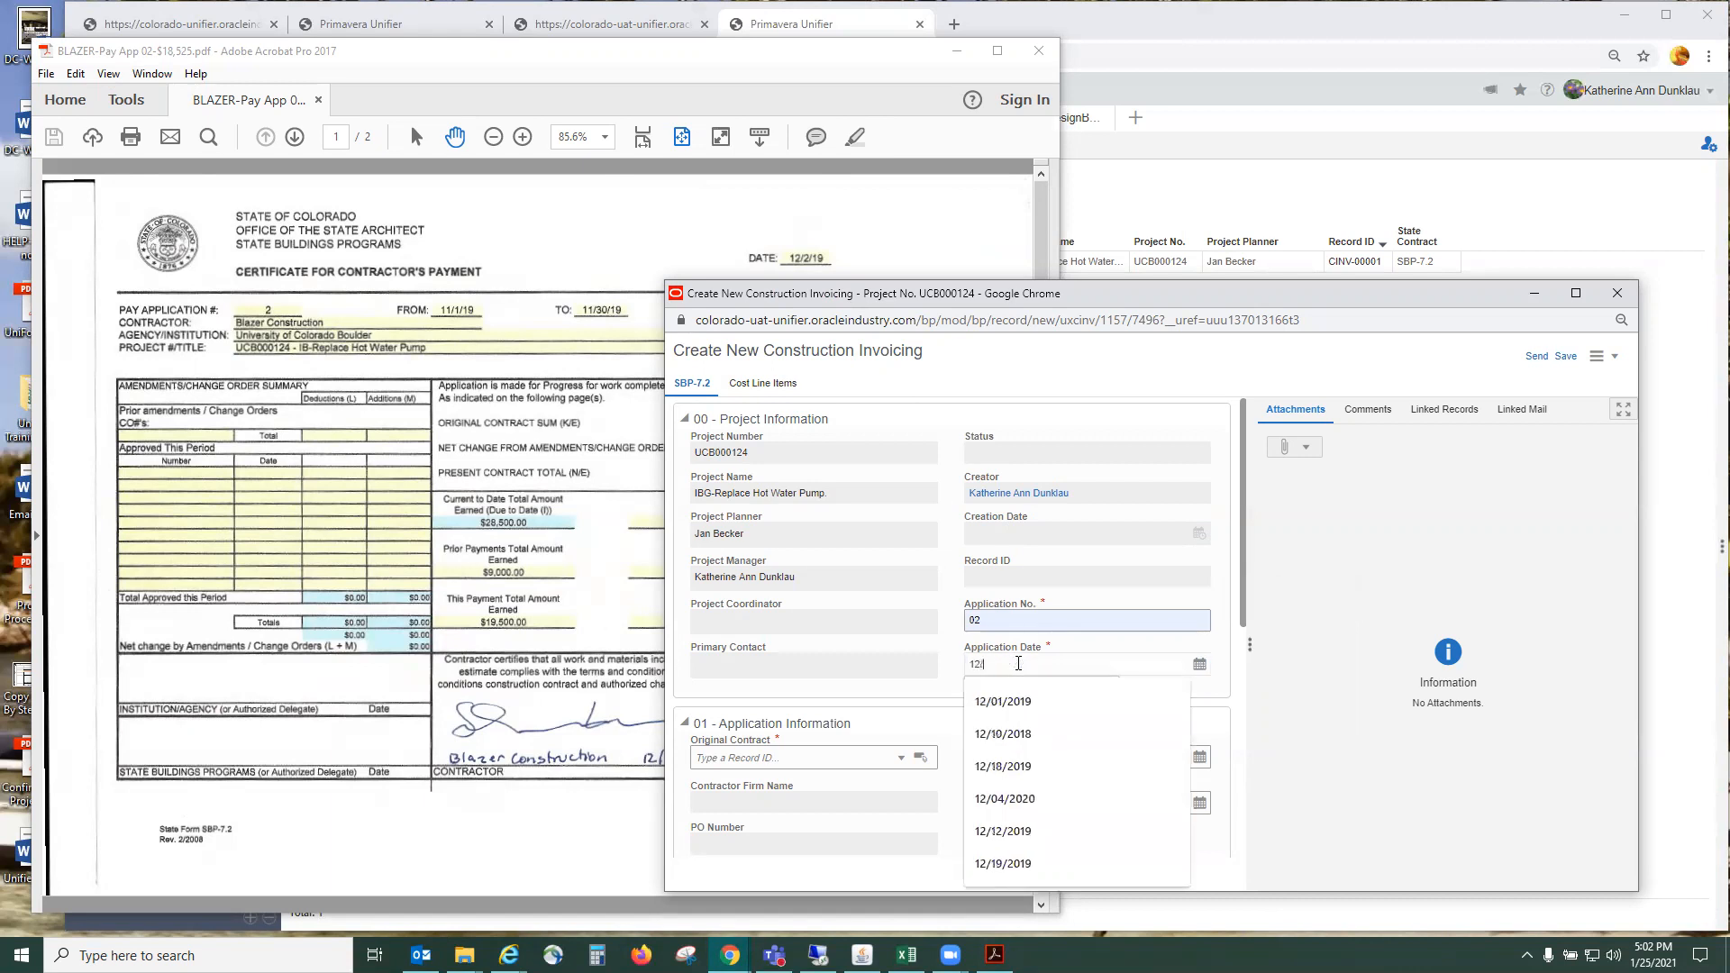
type("/02/2019")
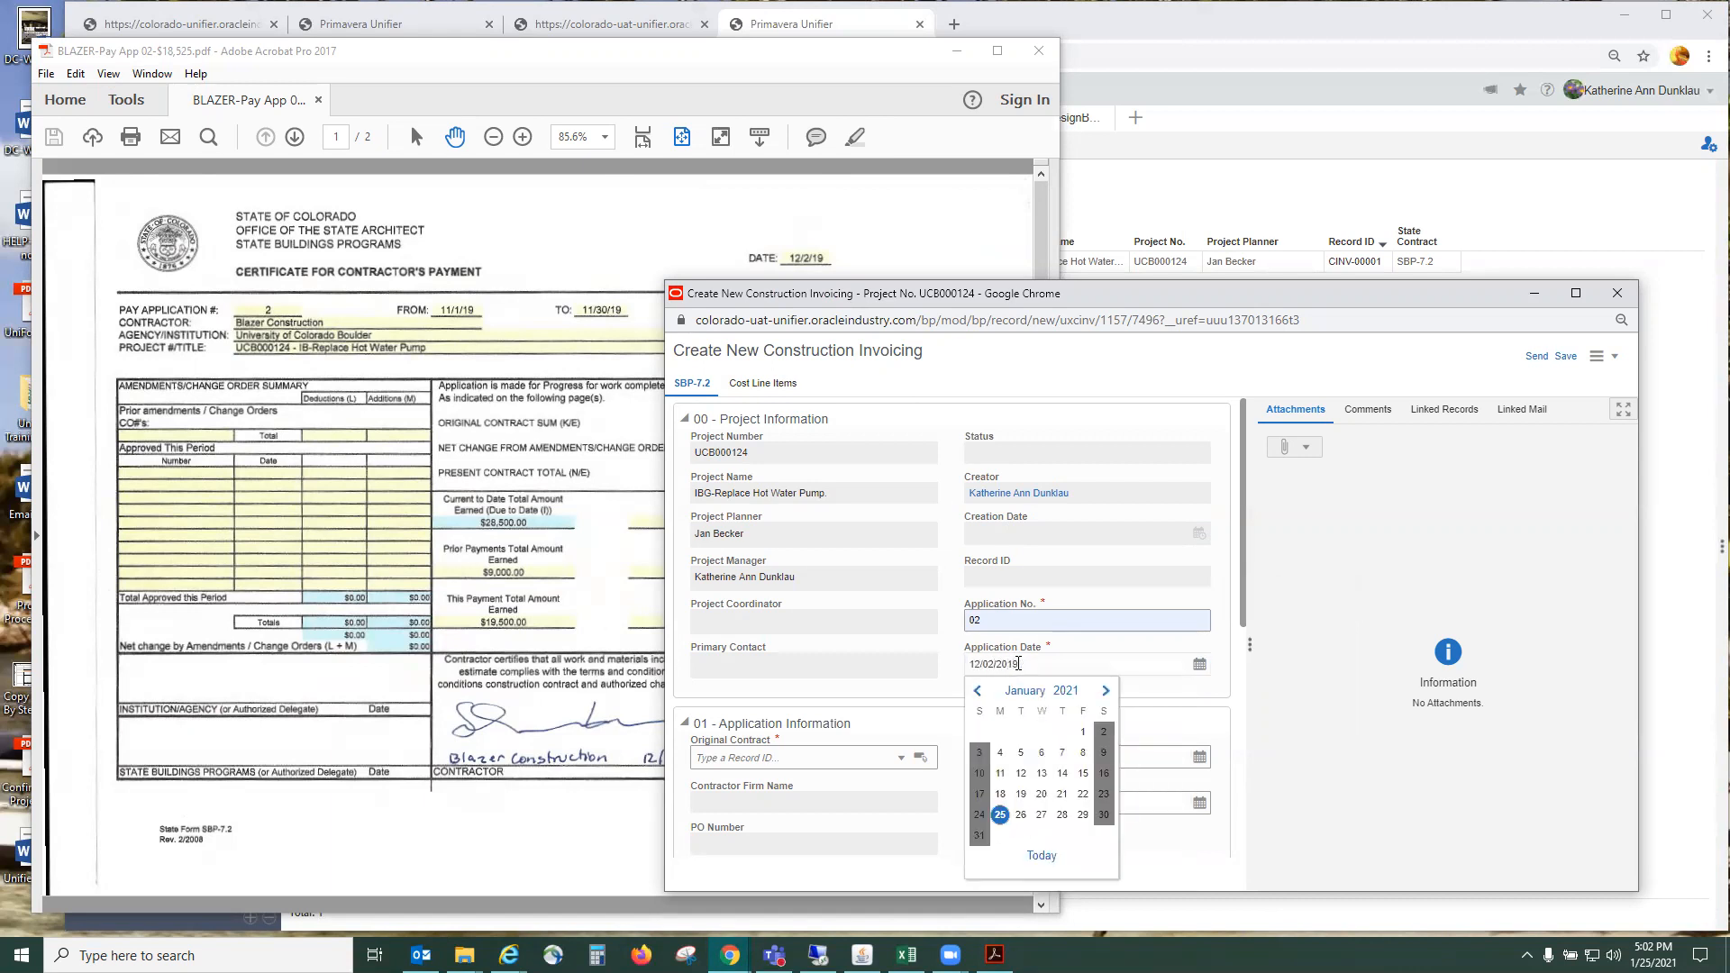
left_click(941, 668)
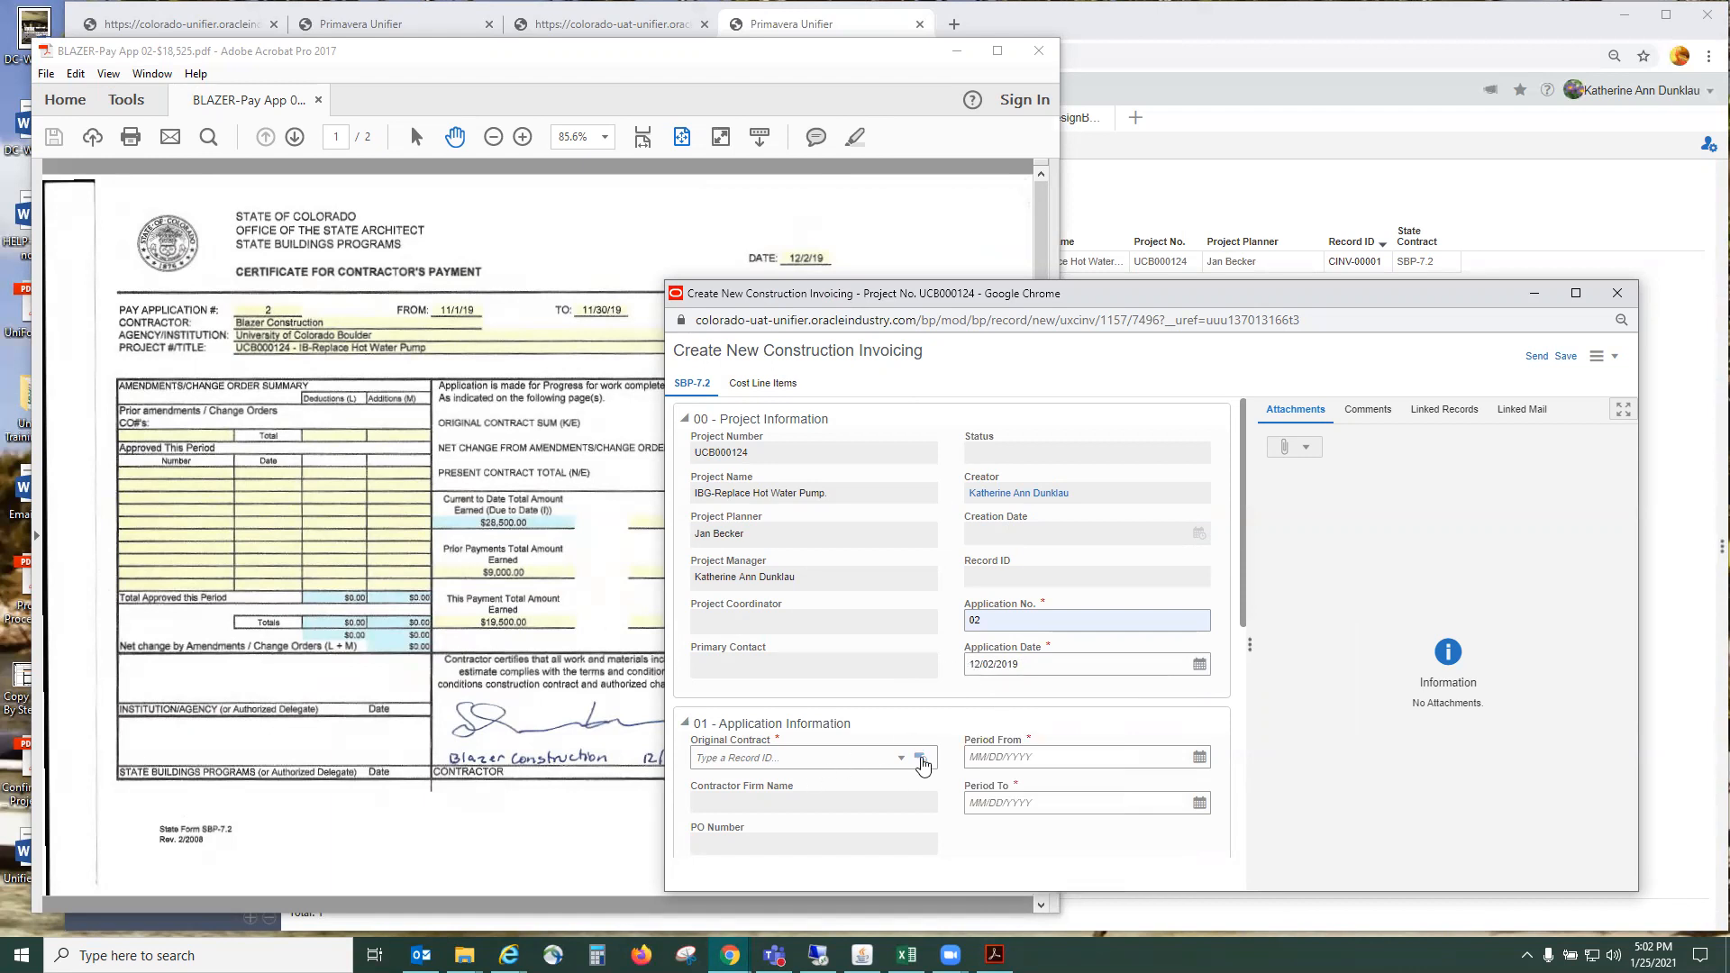
- Link the Original Contract to the SC-6.21 construction agreement with Blazer Construction Company
left_click(921, 759)
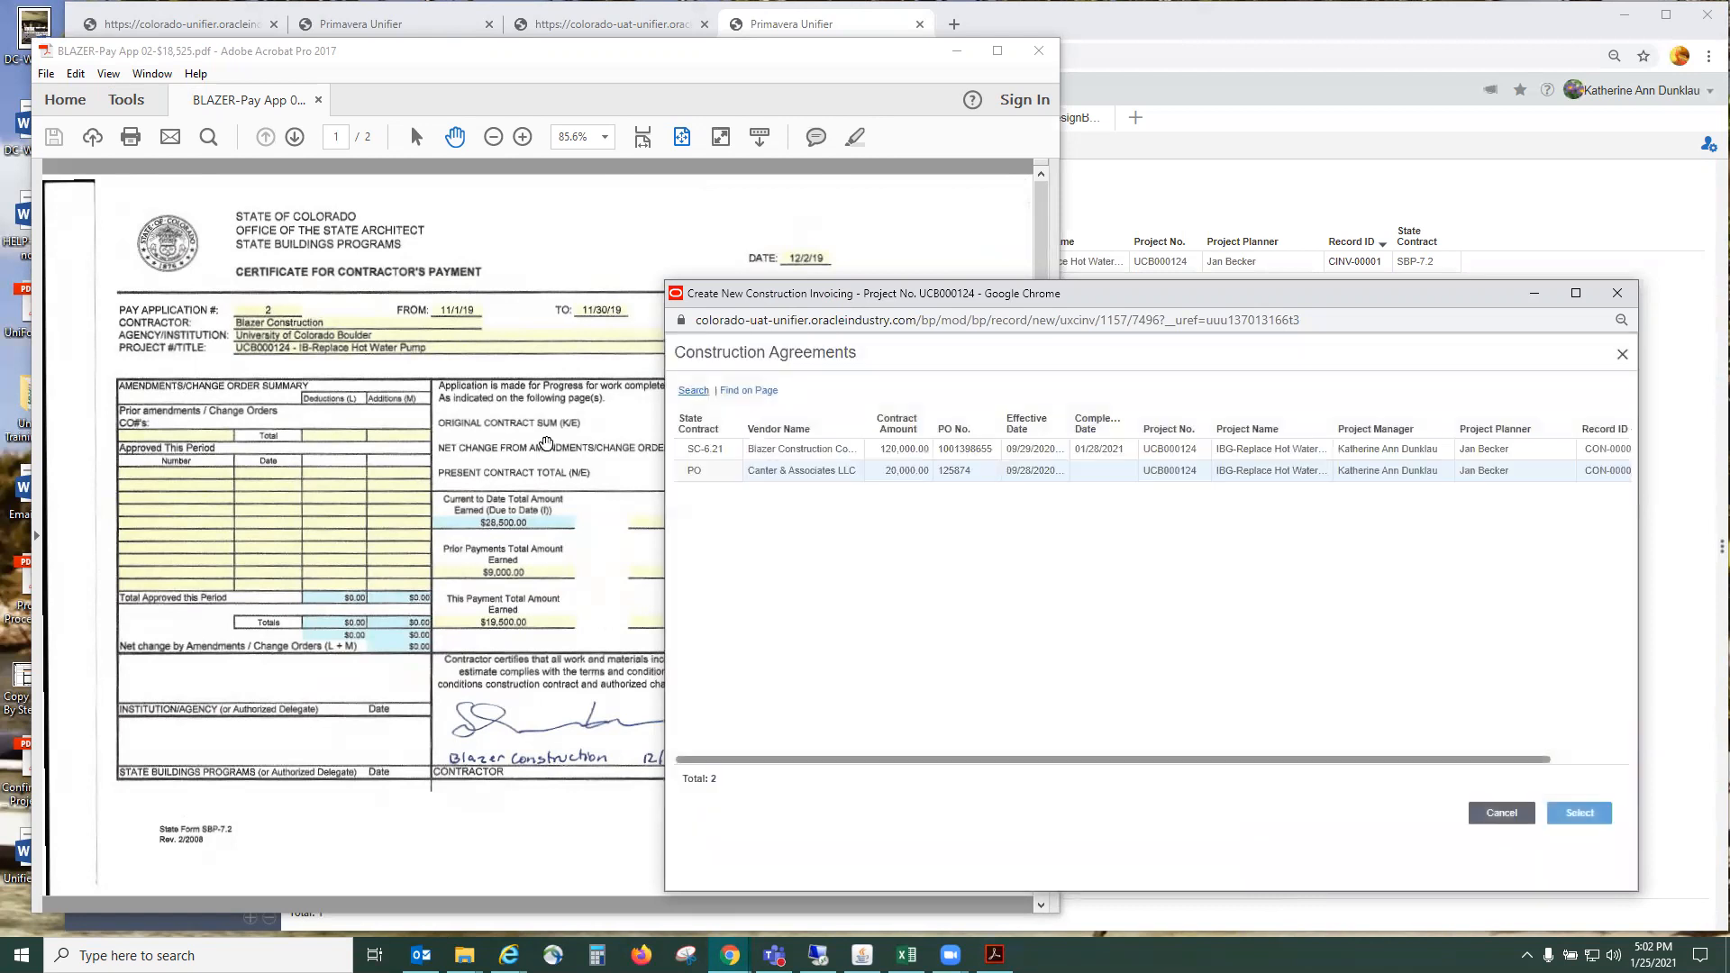
left_click(799, 450)
left_click(1577, 813)
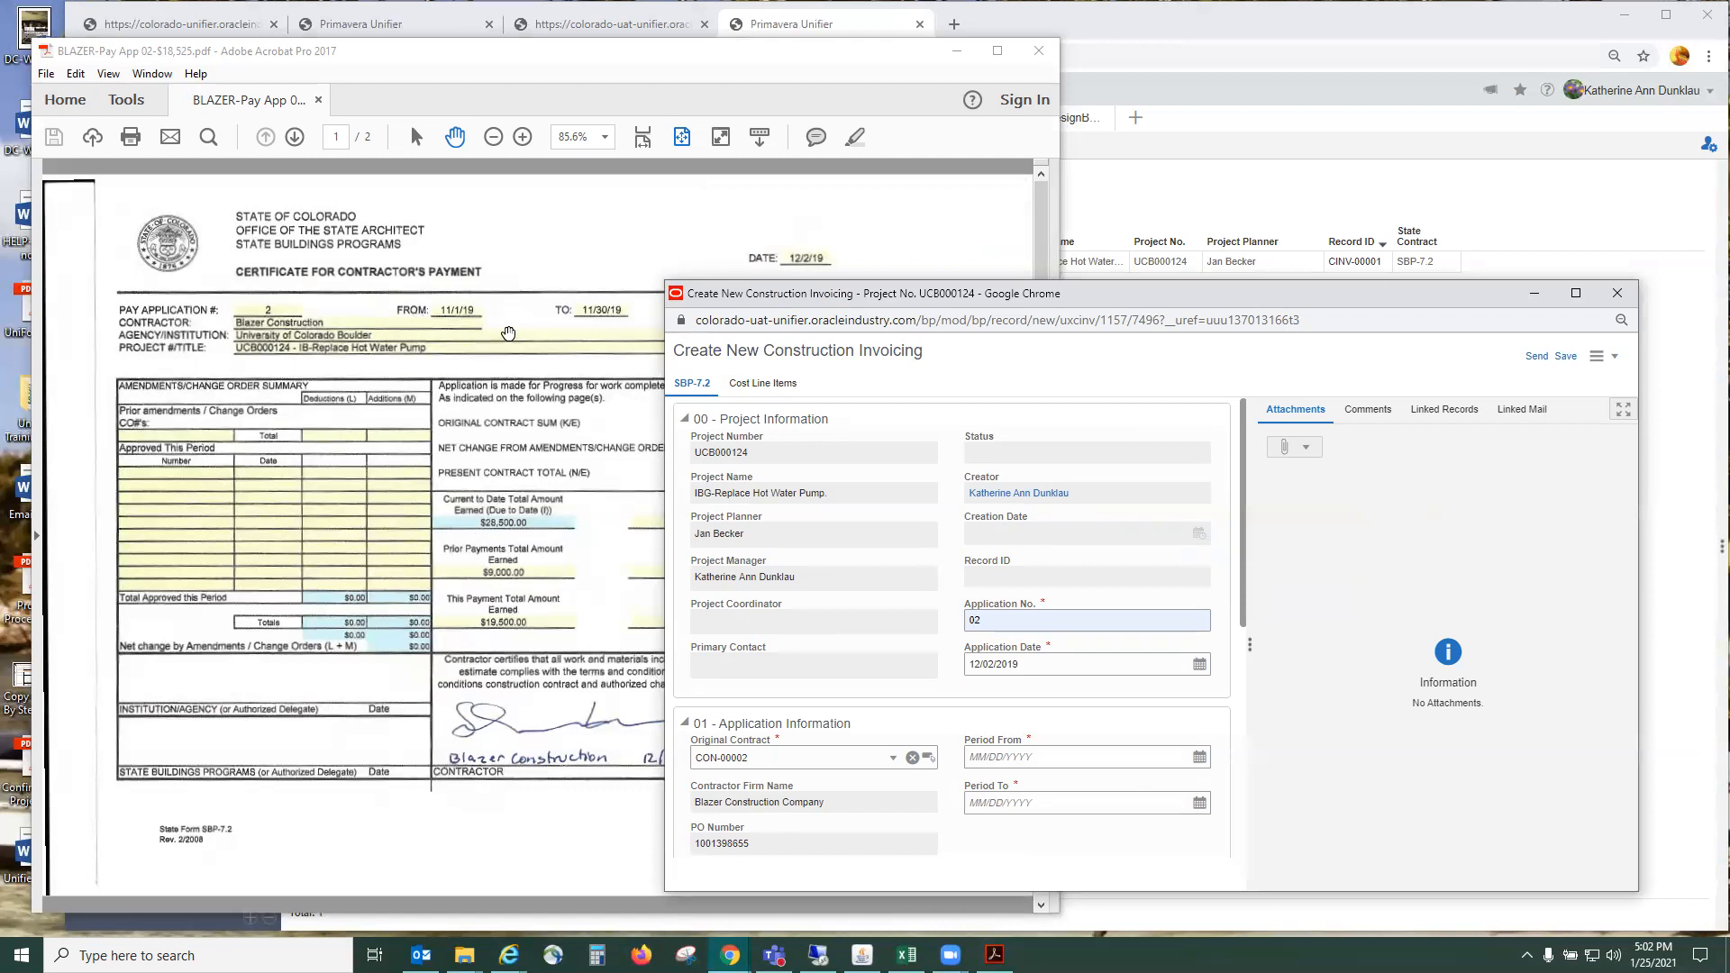
- Set the application period from 11/01/2019 to 11/30/2019
left_click(1008, 757)
type("11/01/2019")
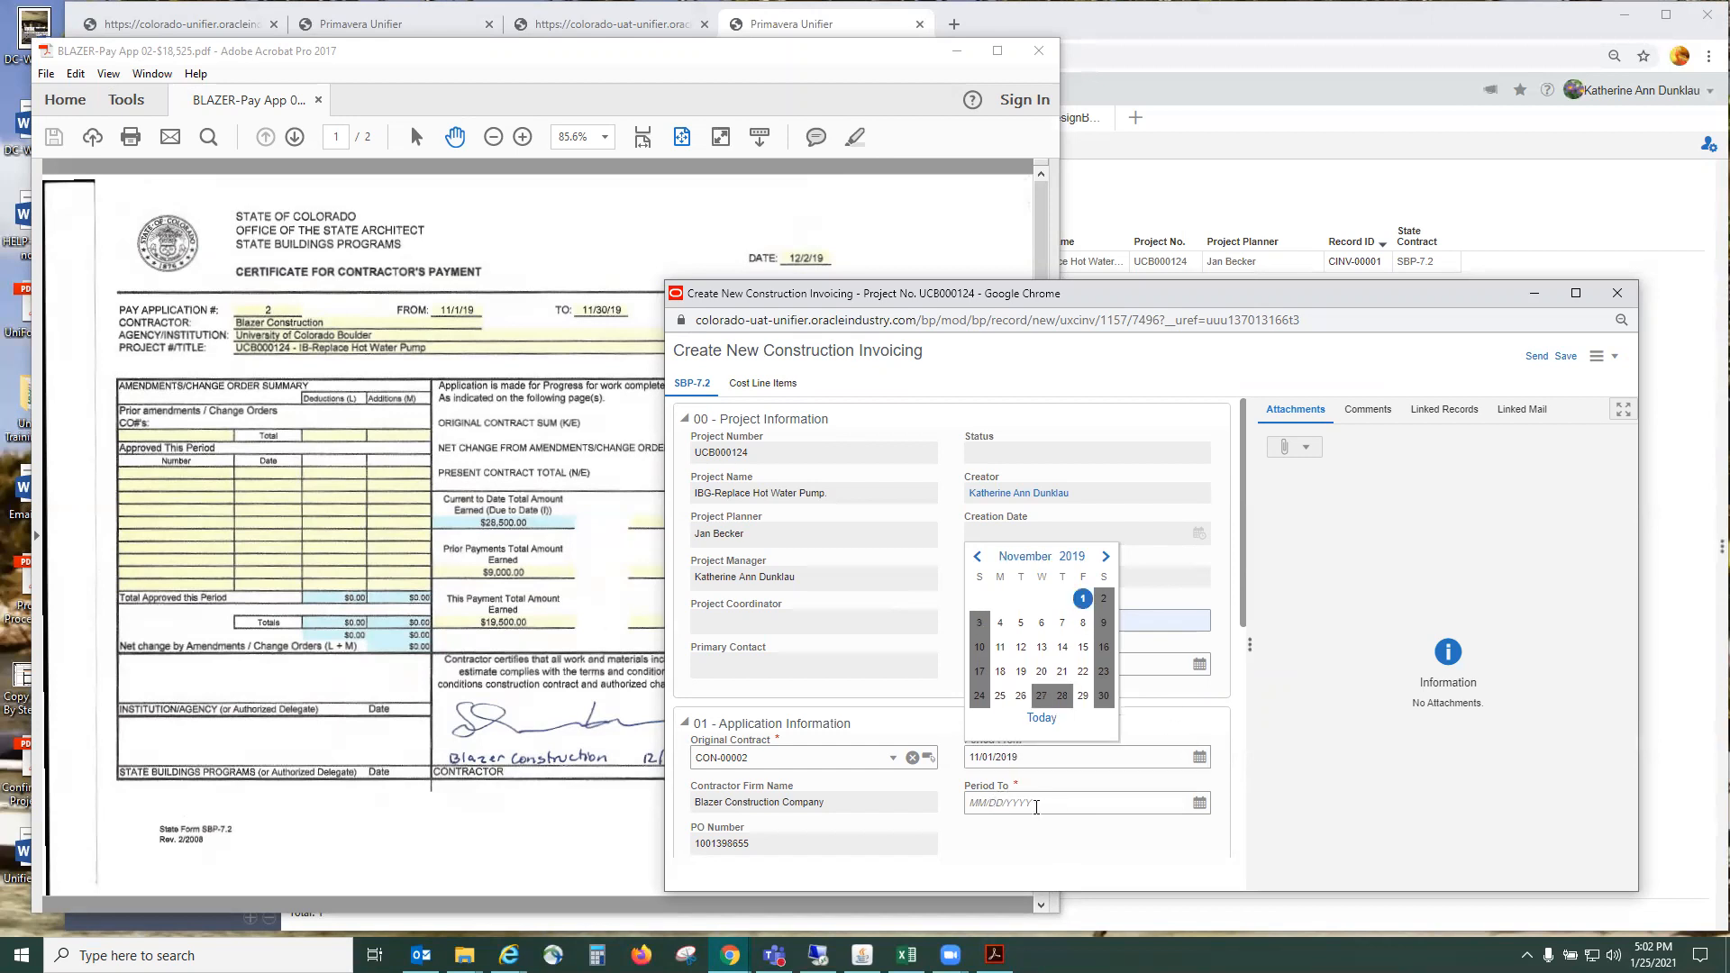
left_click(1040, 803)
type("11/30/2019")
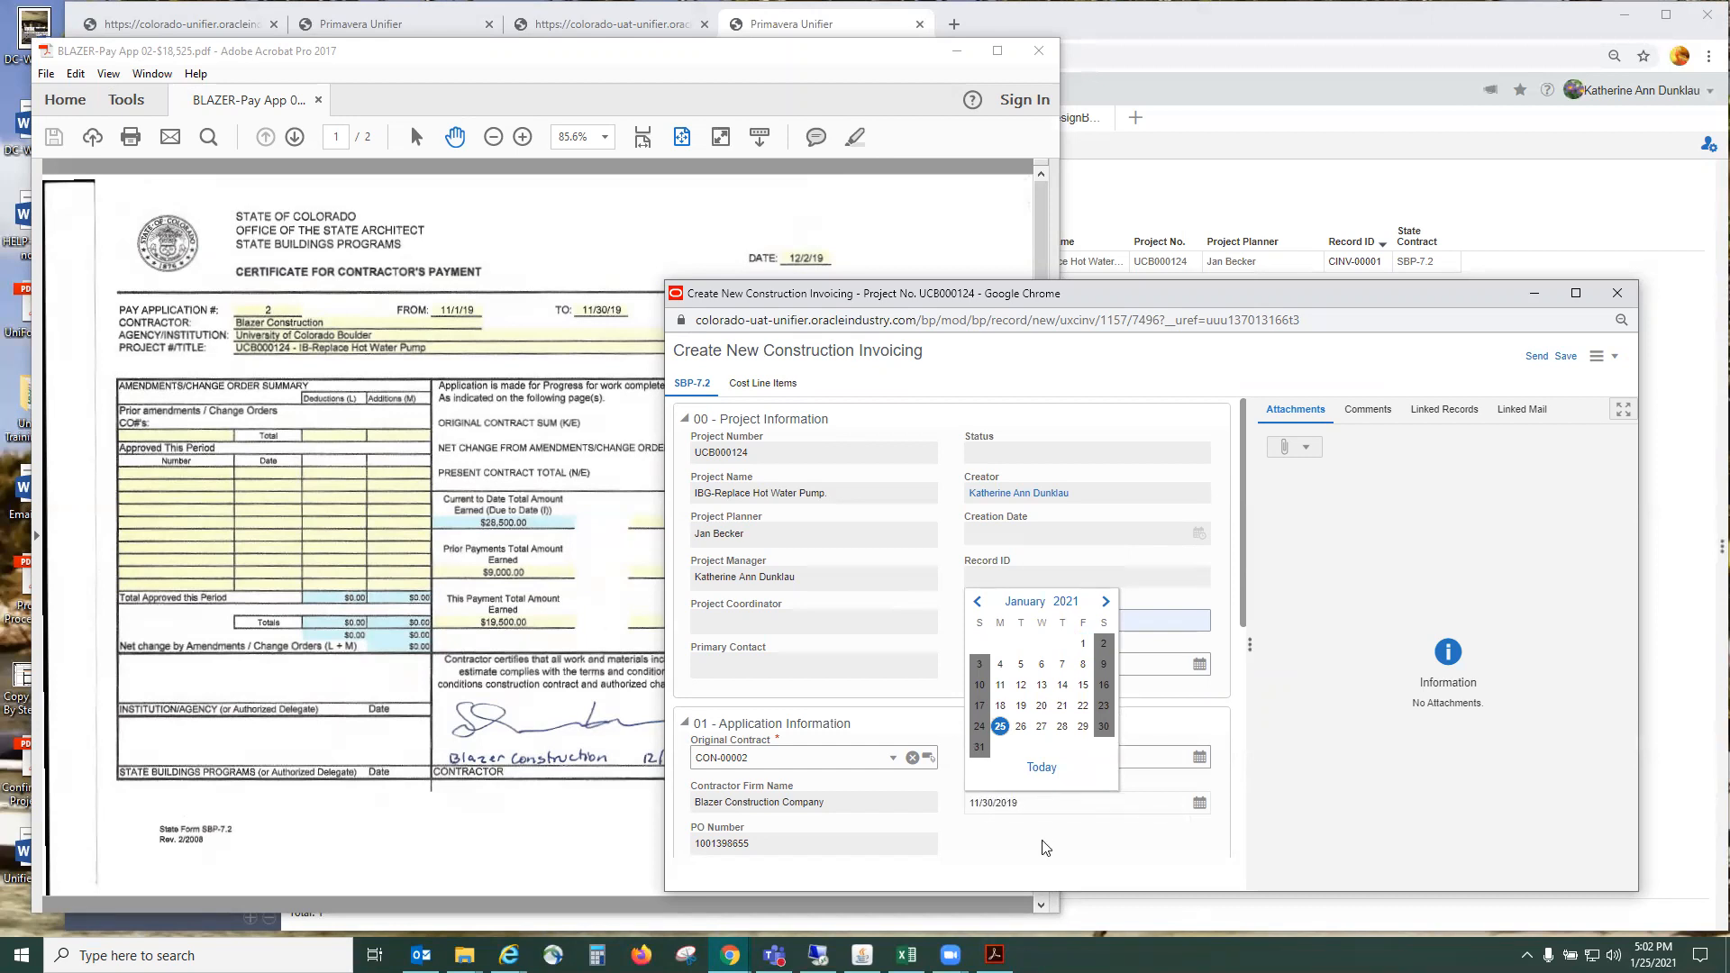
left_click(1031, 847)
- Fill in the required Invoice No. with 5512, taken from the Blazer invoice PDF
scroll(928, 605, "down", 4)
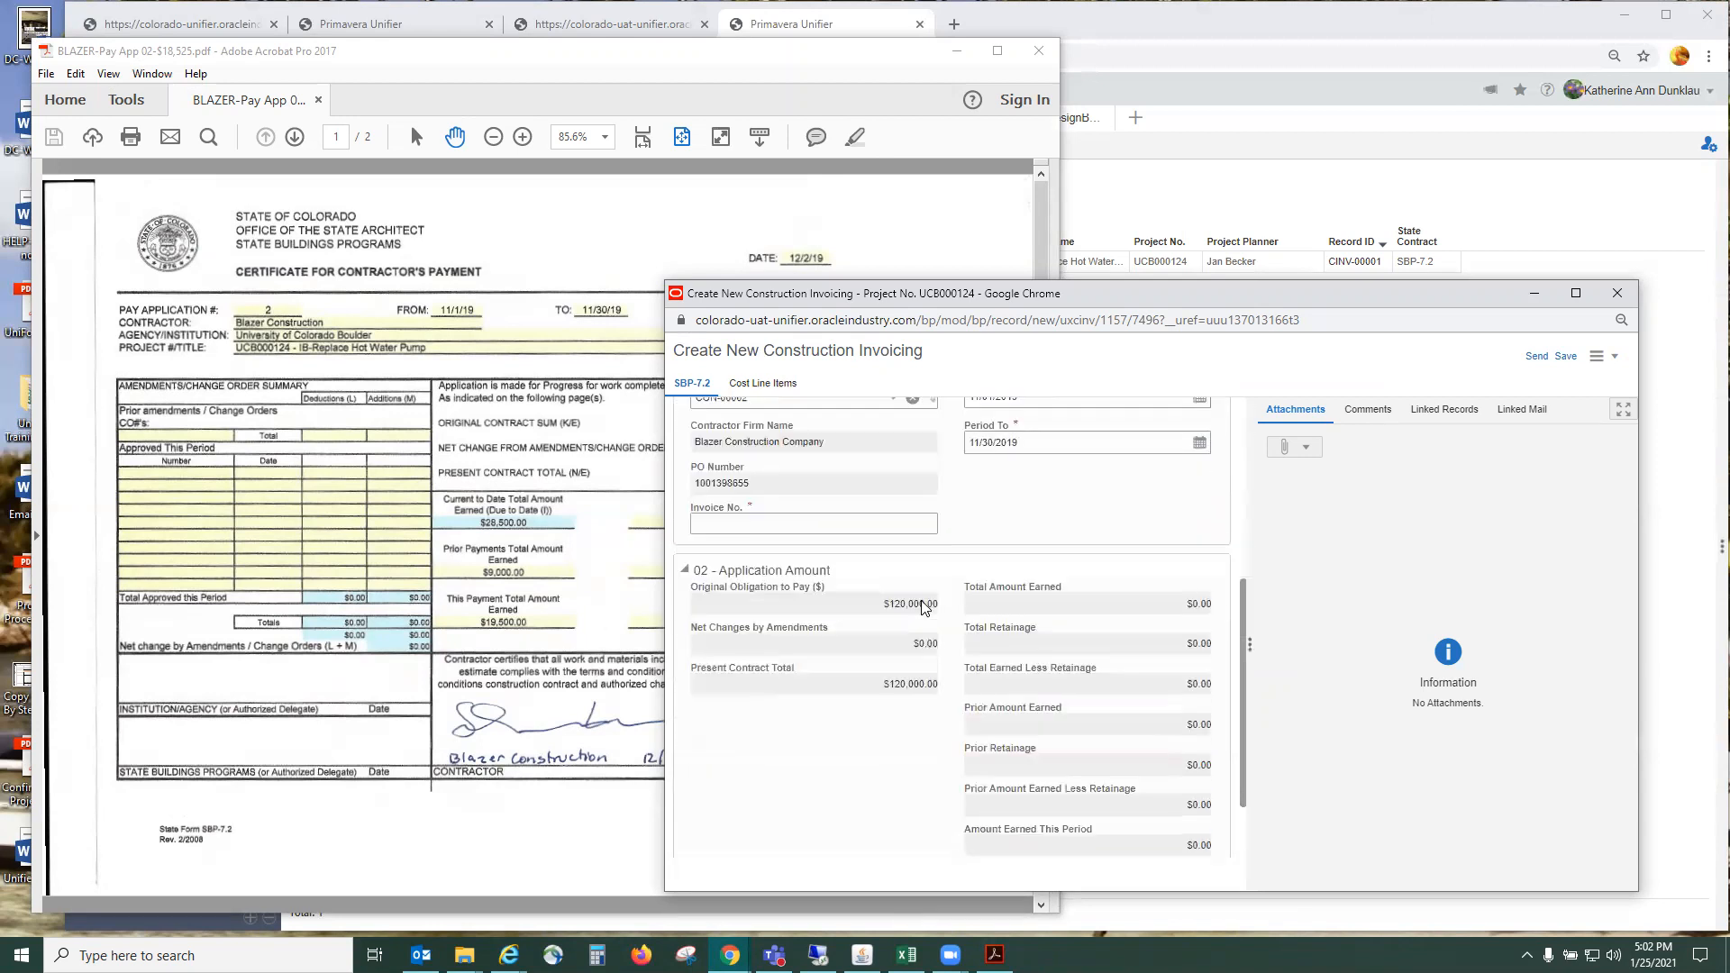
left_click(717, 524)
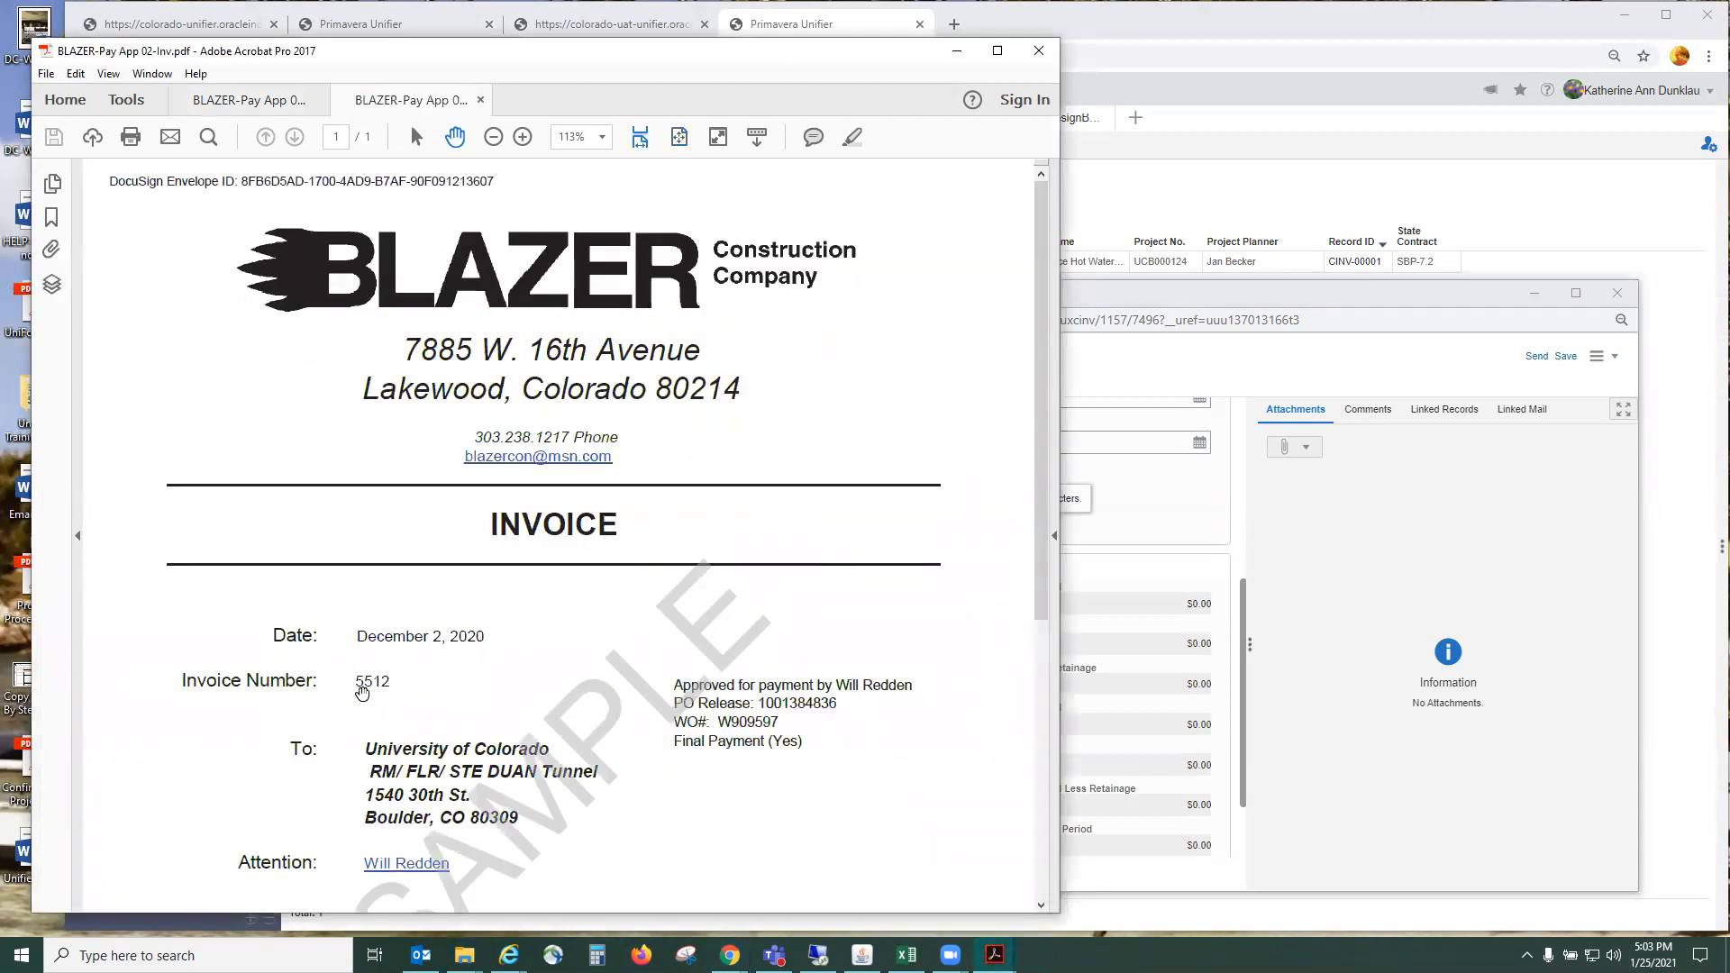
left_click(1318, 551)
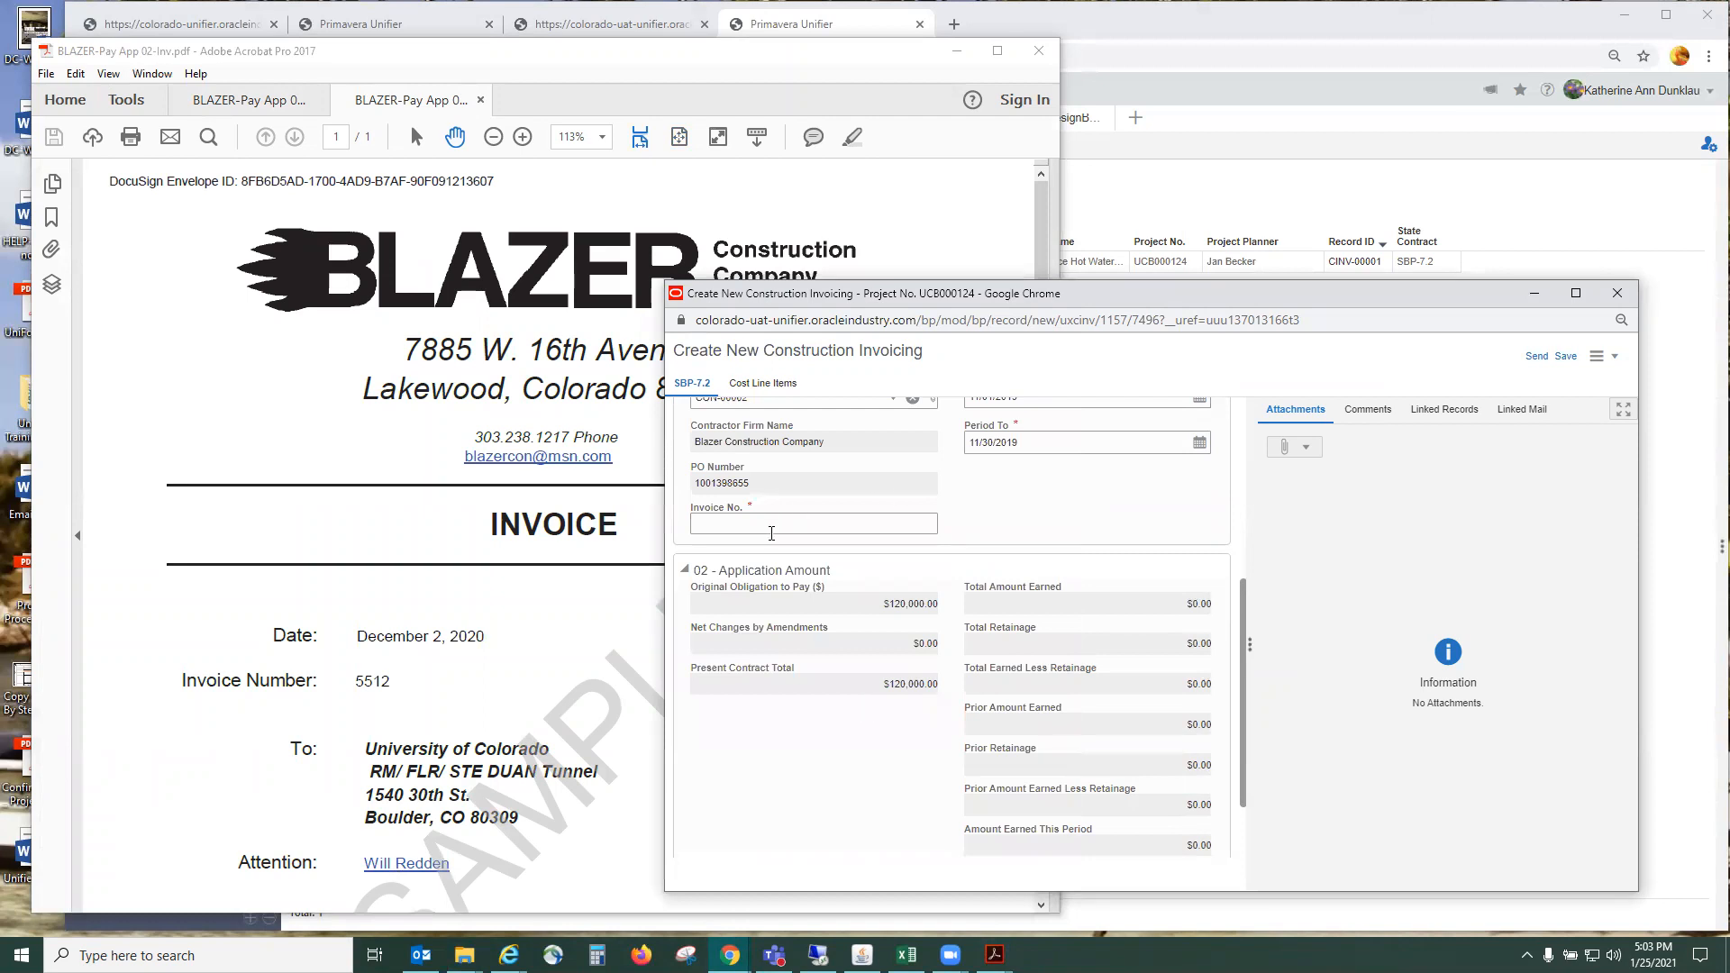
left_click(771, 524)
type("5512")
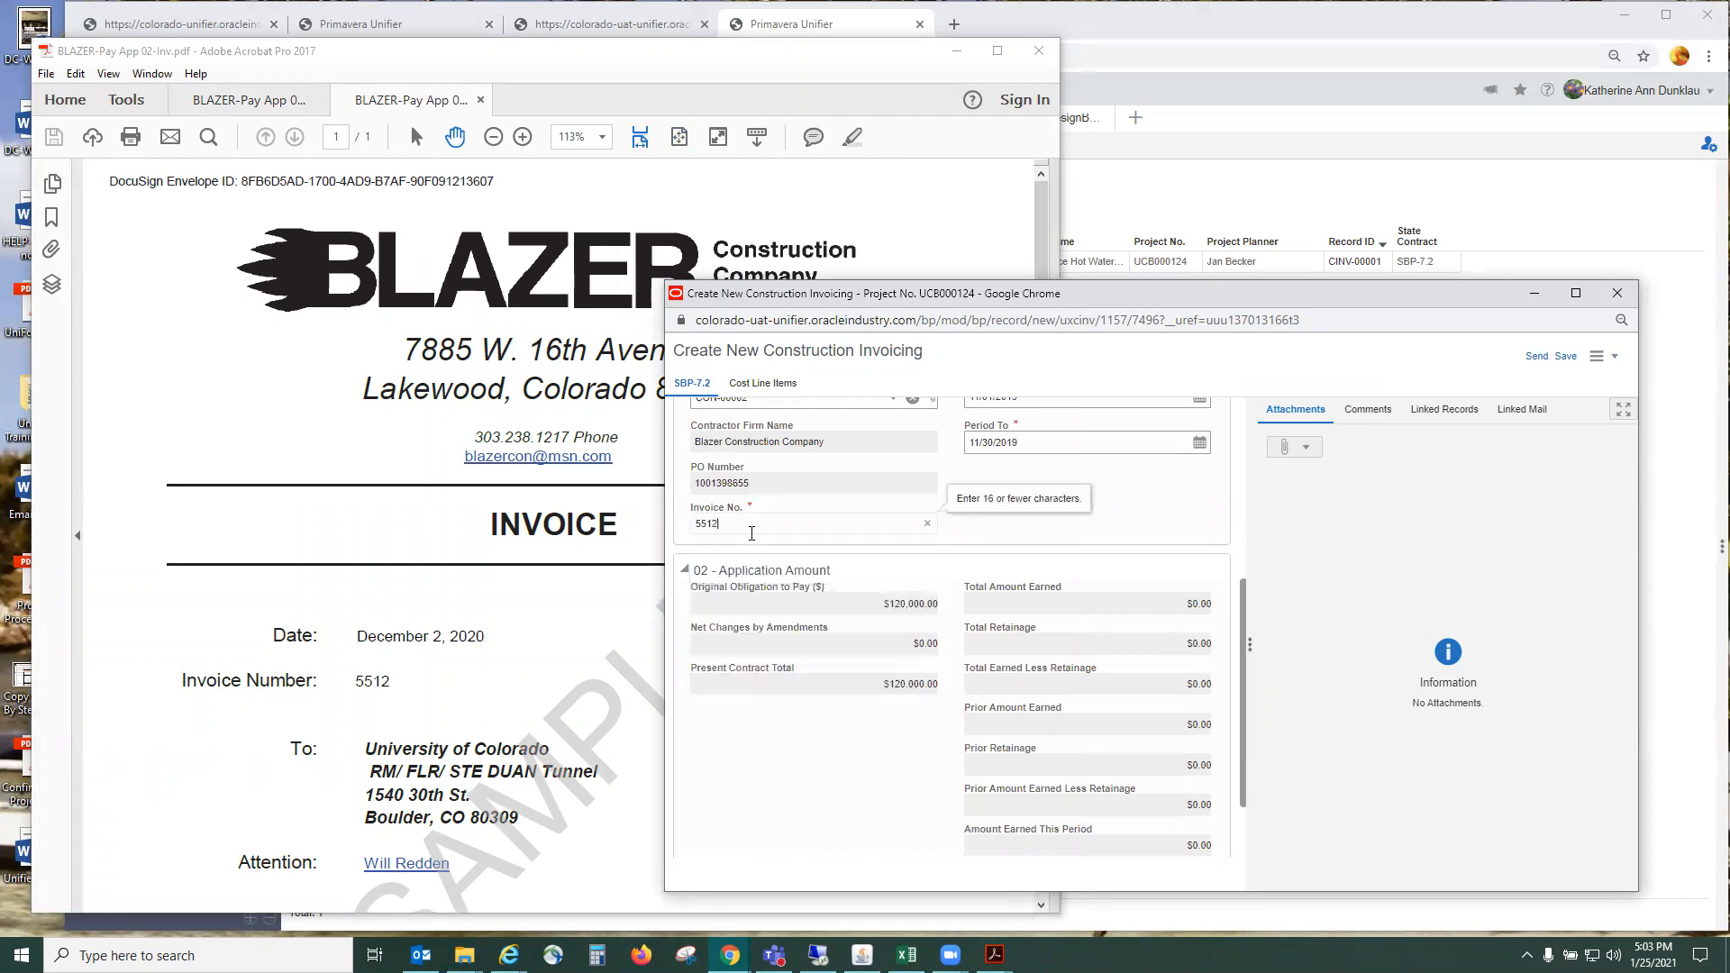
- Add all payment lines from the SOV to the invoice's cost line items and bring the pay application PDF back up
left_click(774, 391)
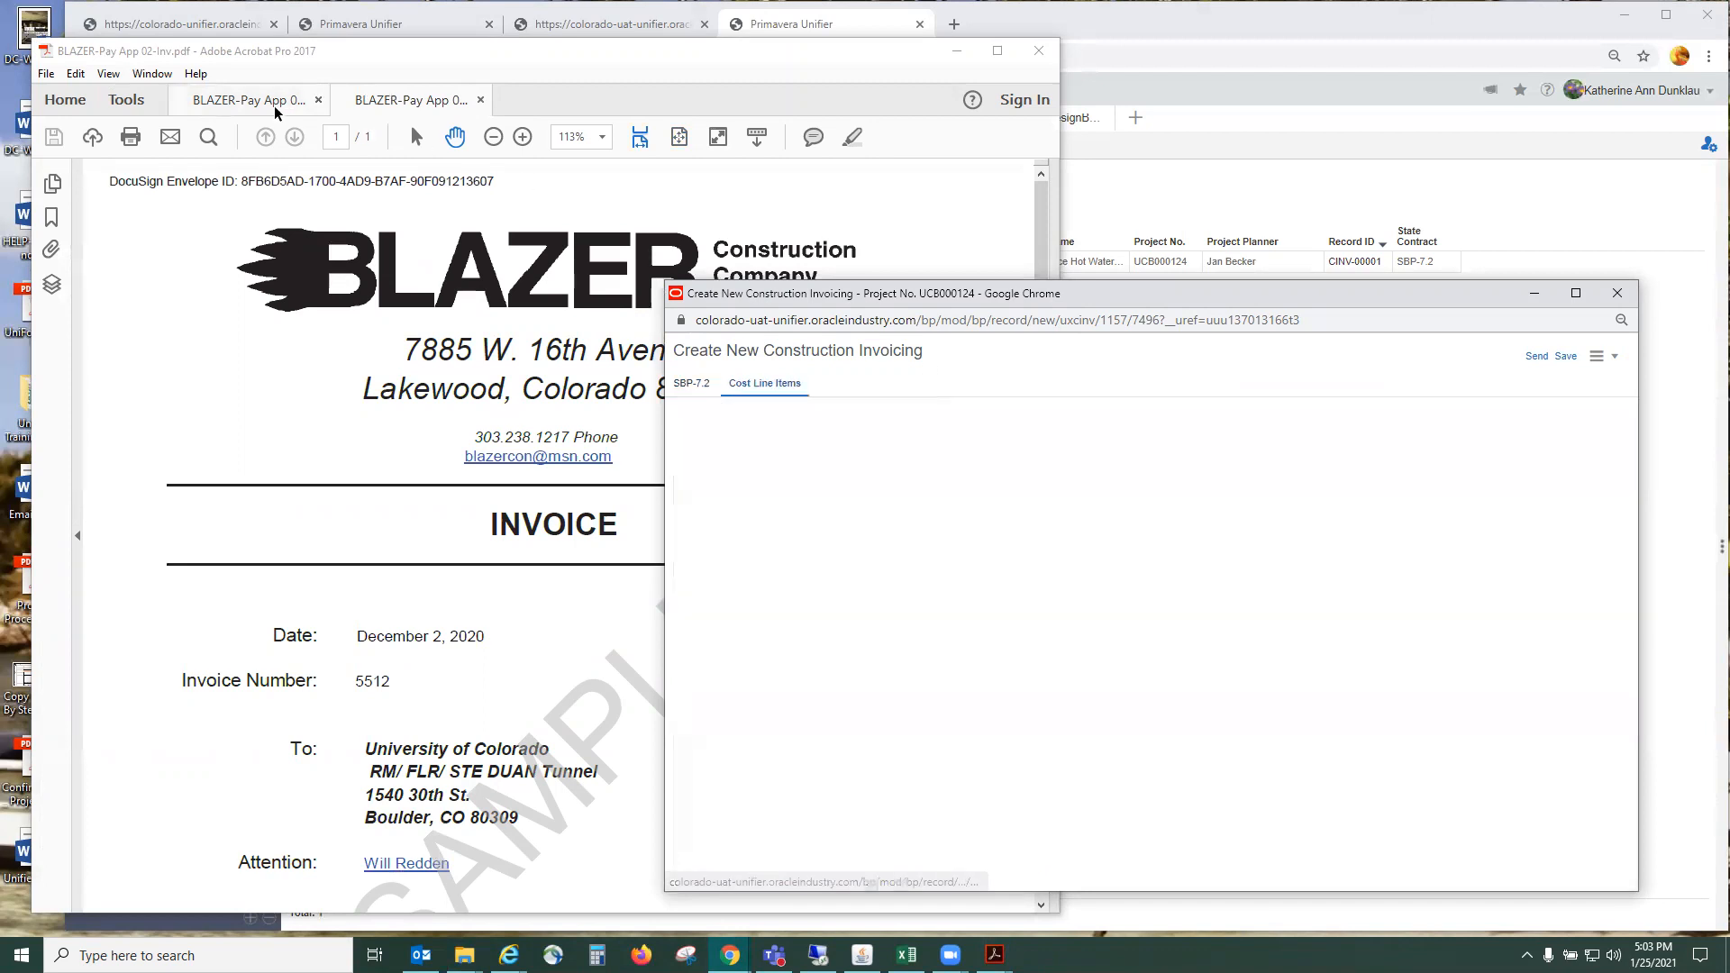
left_click(275, 106)
left_click(1227, 495)
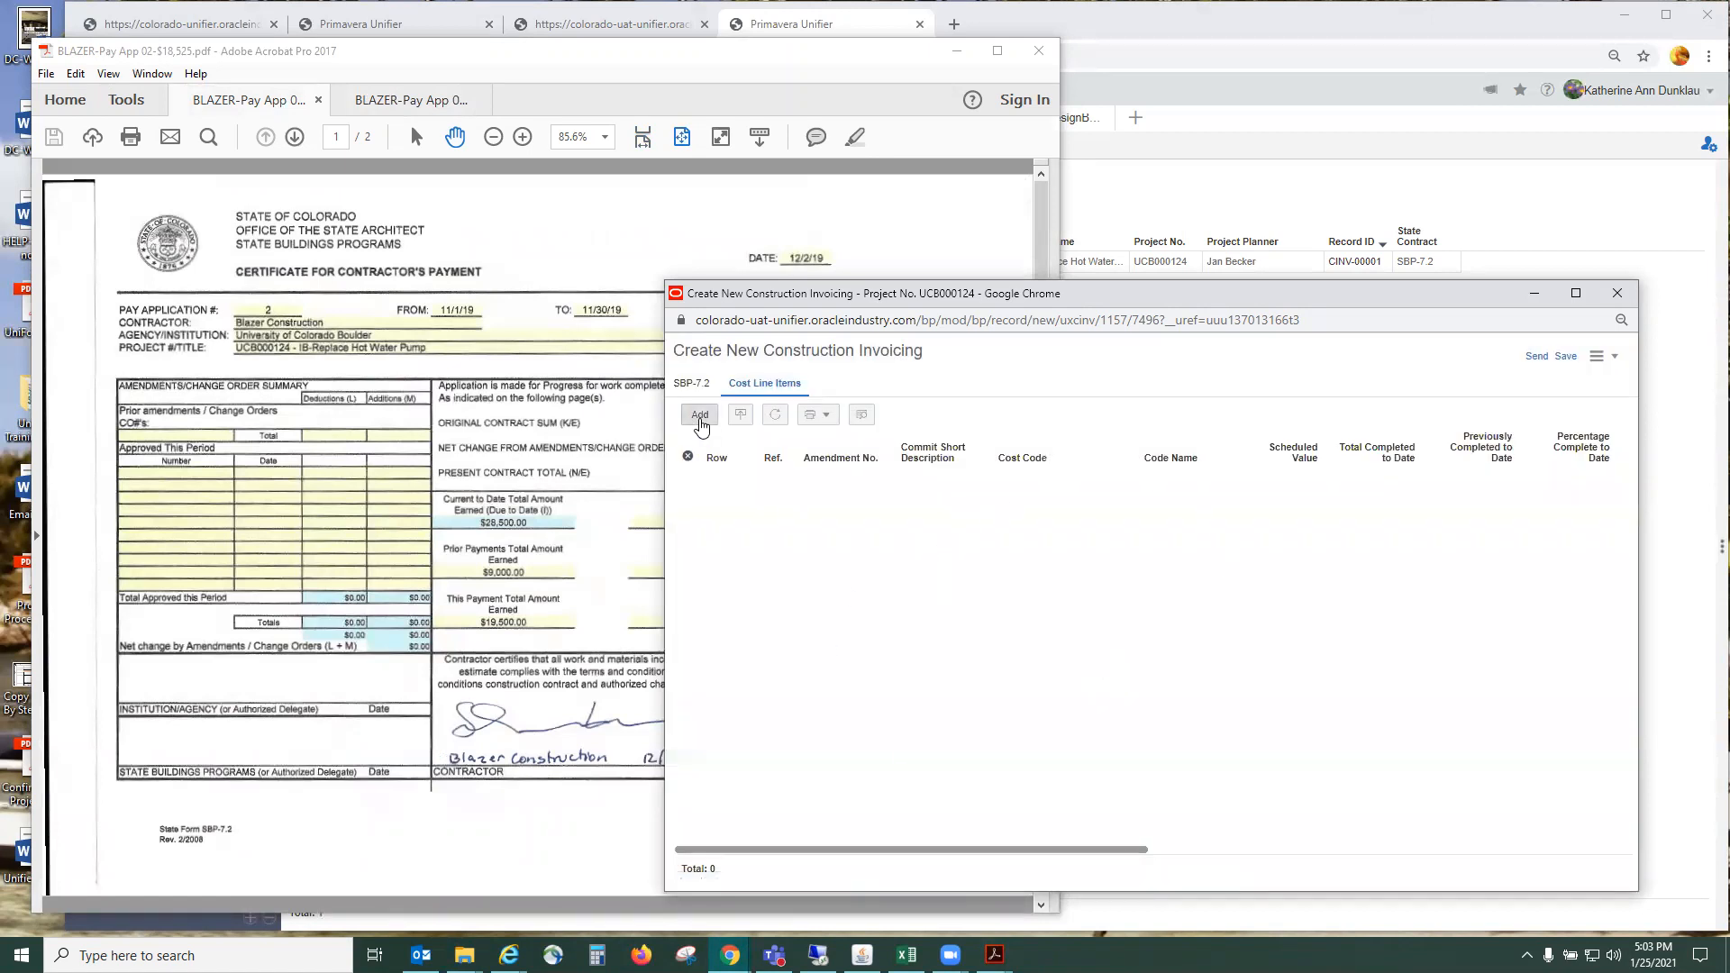
left_click(700, 415)
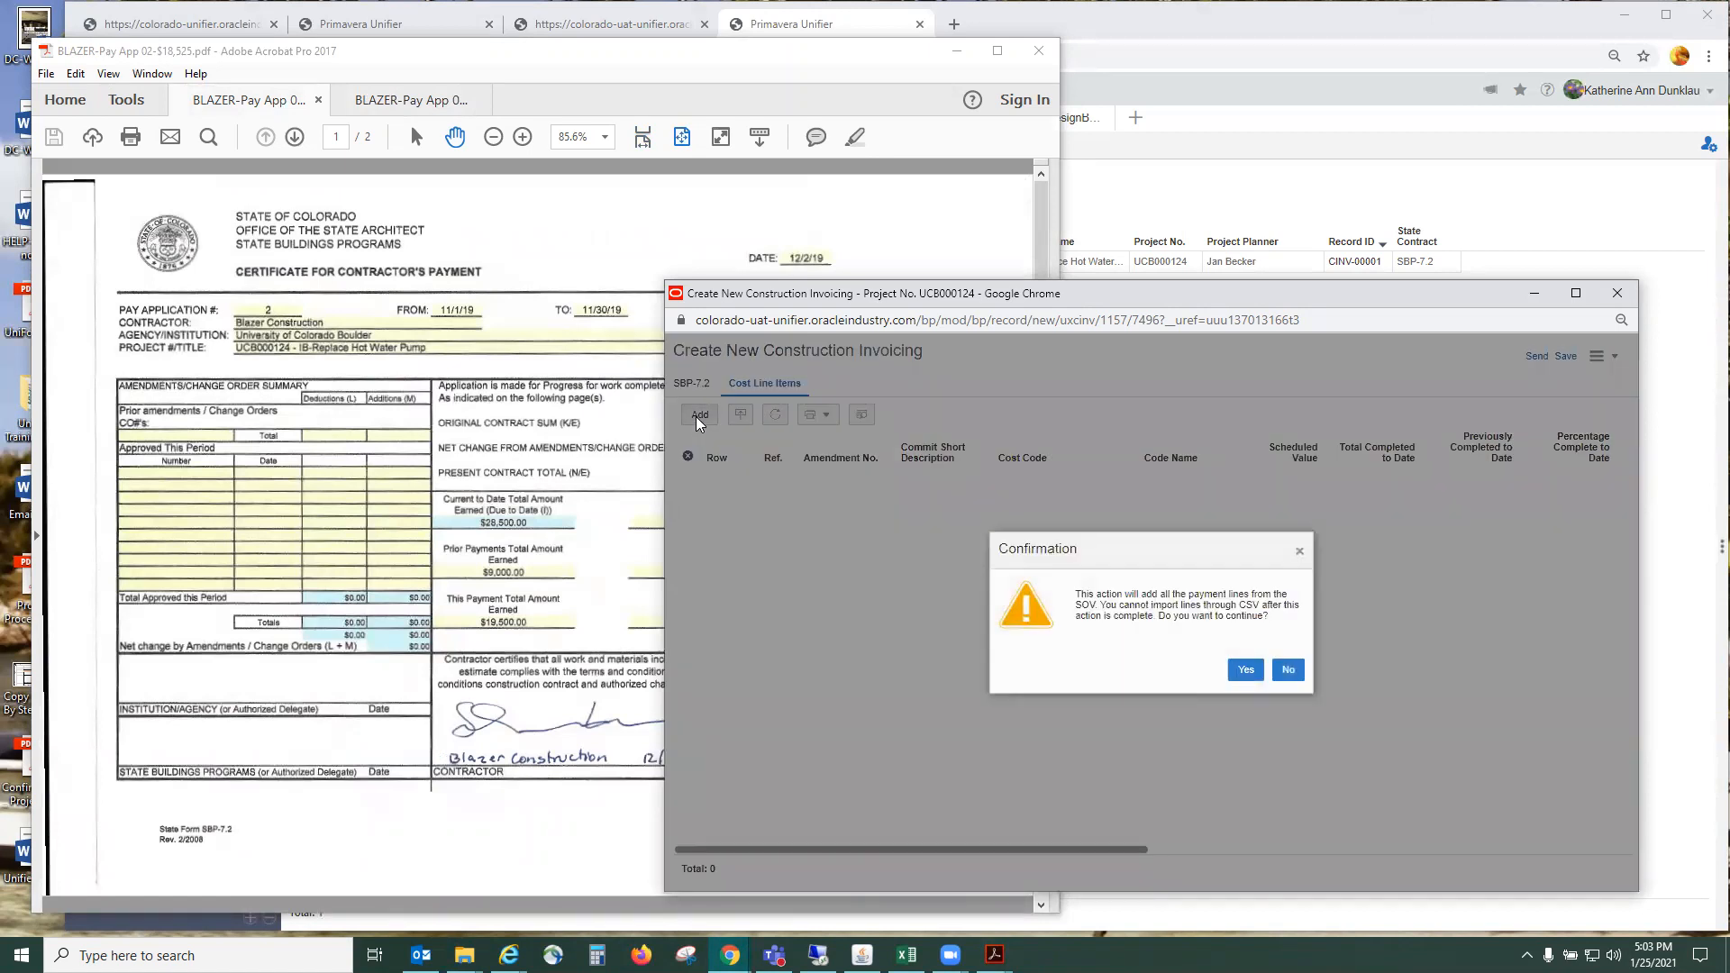
left_click(1247, 672)
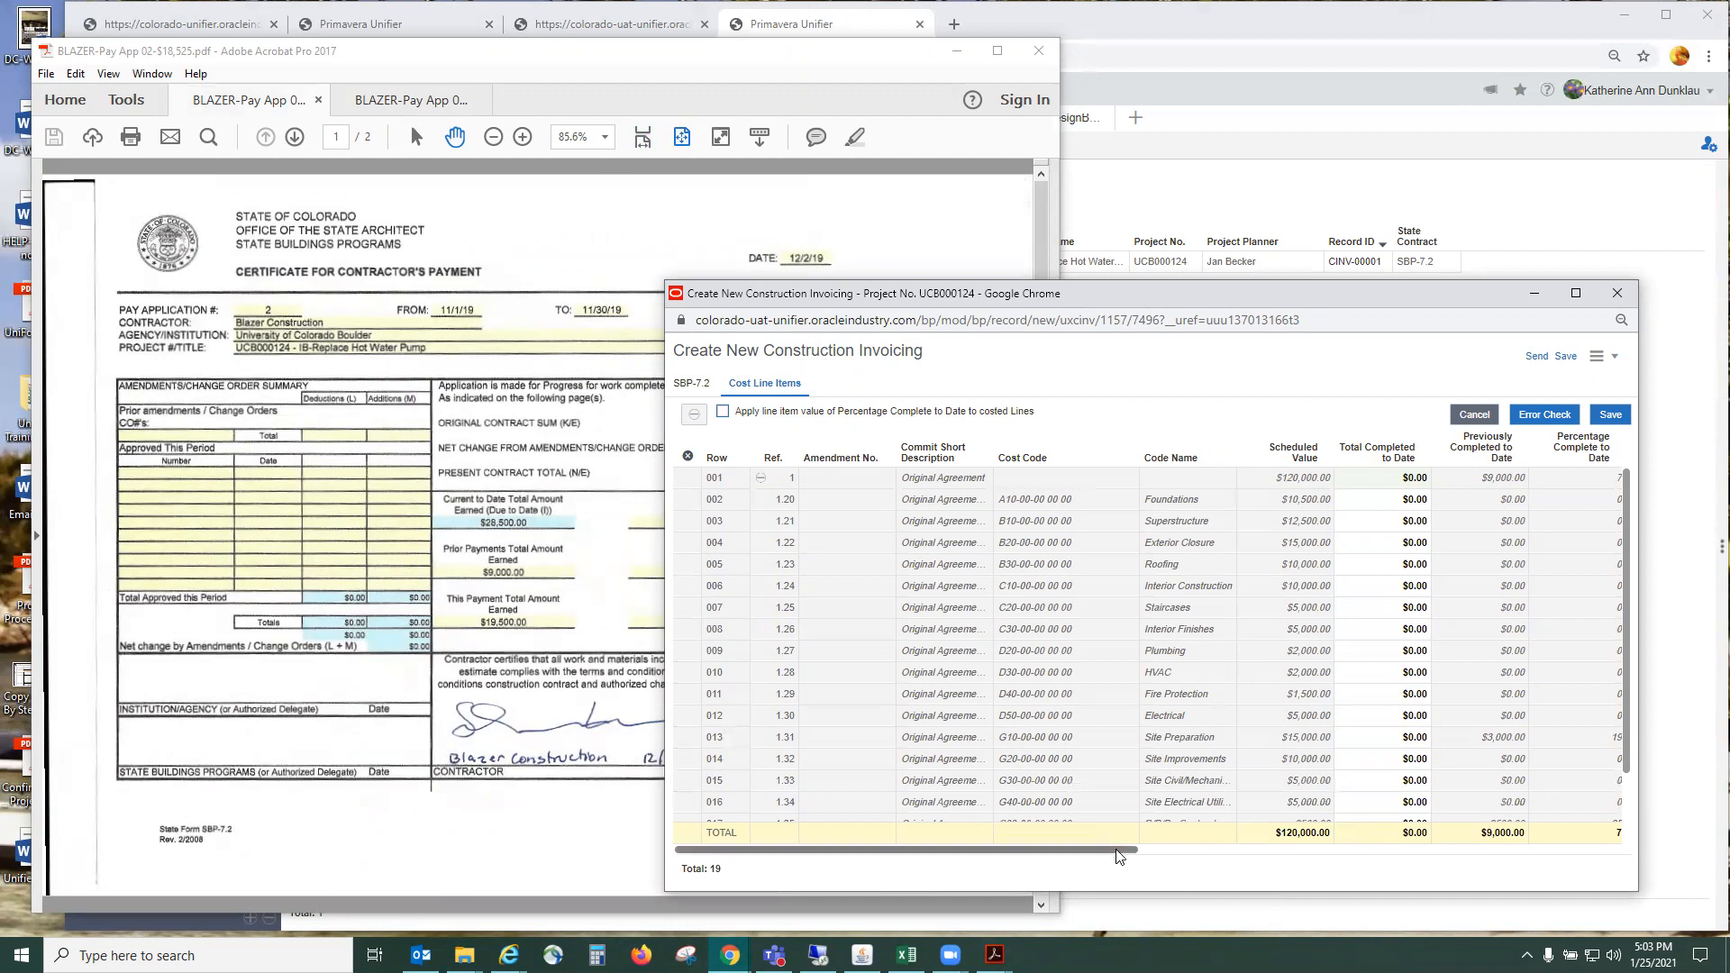
- Set Total Completed to Date for Site Preparation to $15,000, using the schedule of values on page 2 of the pay application
left_click_drag(1120, 855, 1272, 856)
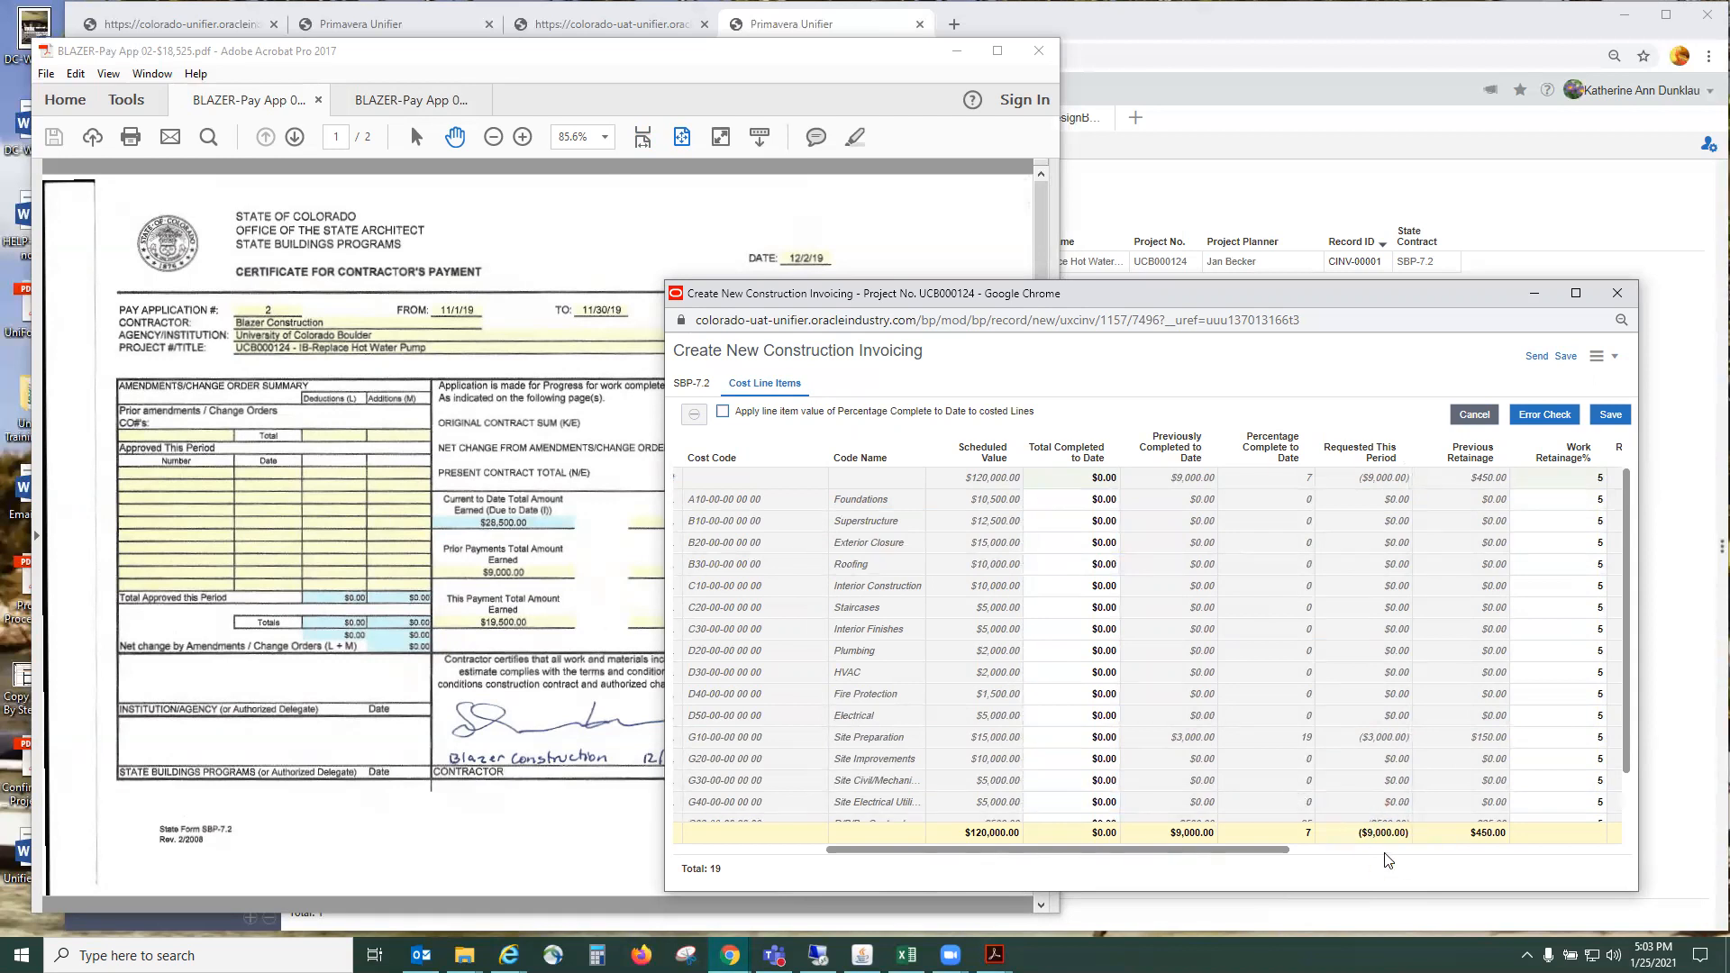
left_click_drag(1268, 852, 799, 807)
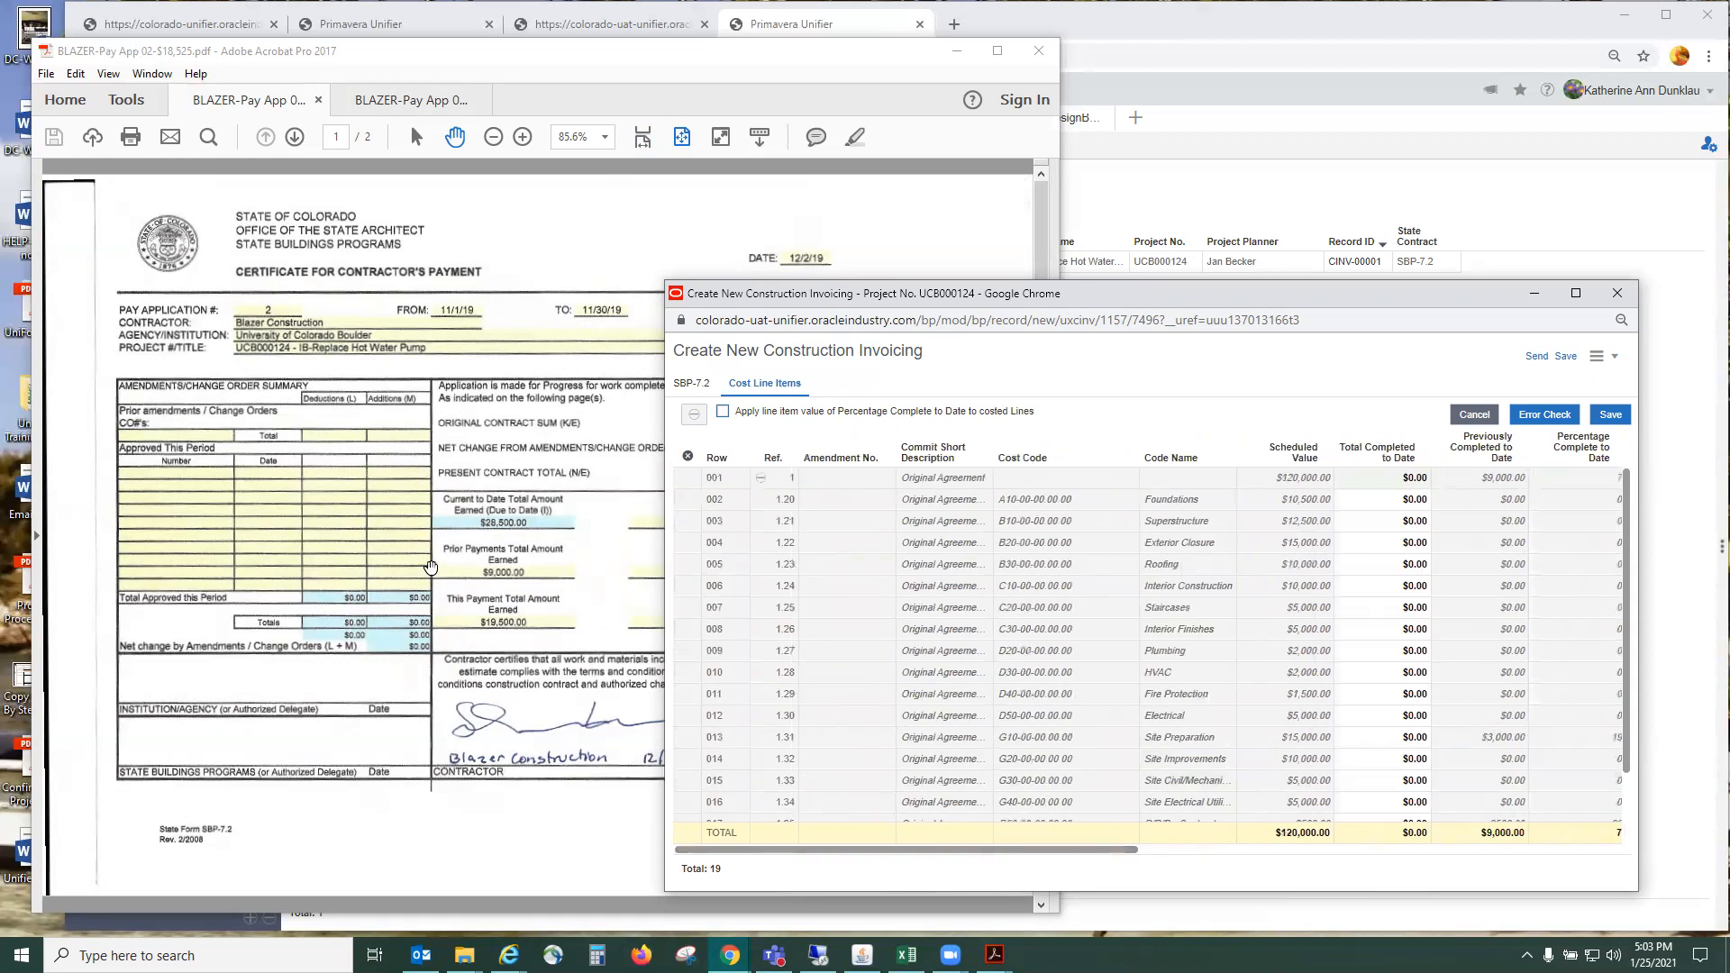
left_click(292, 138)
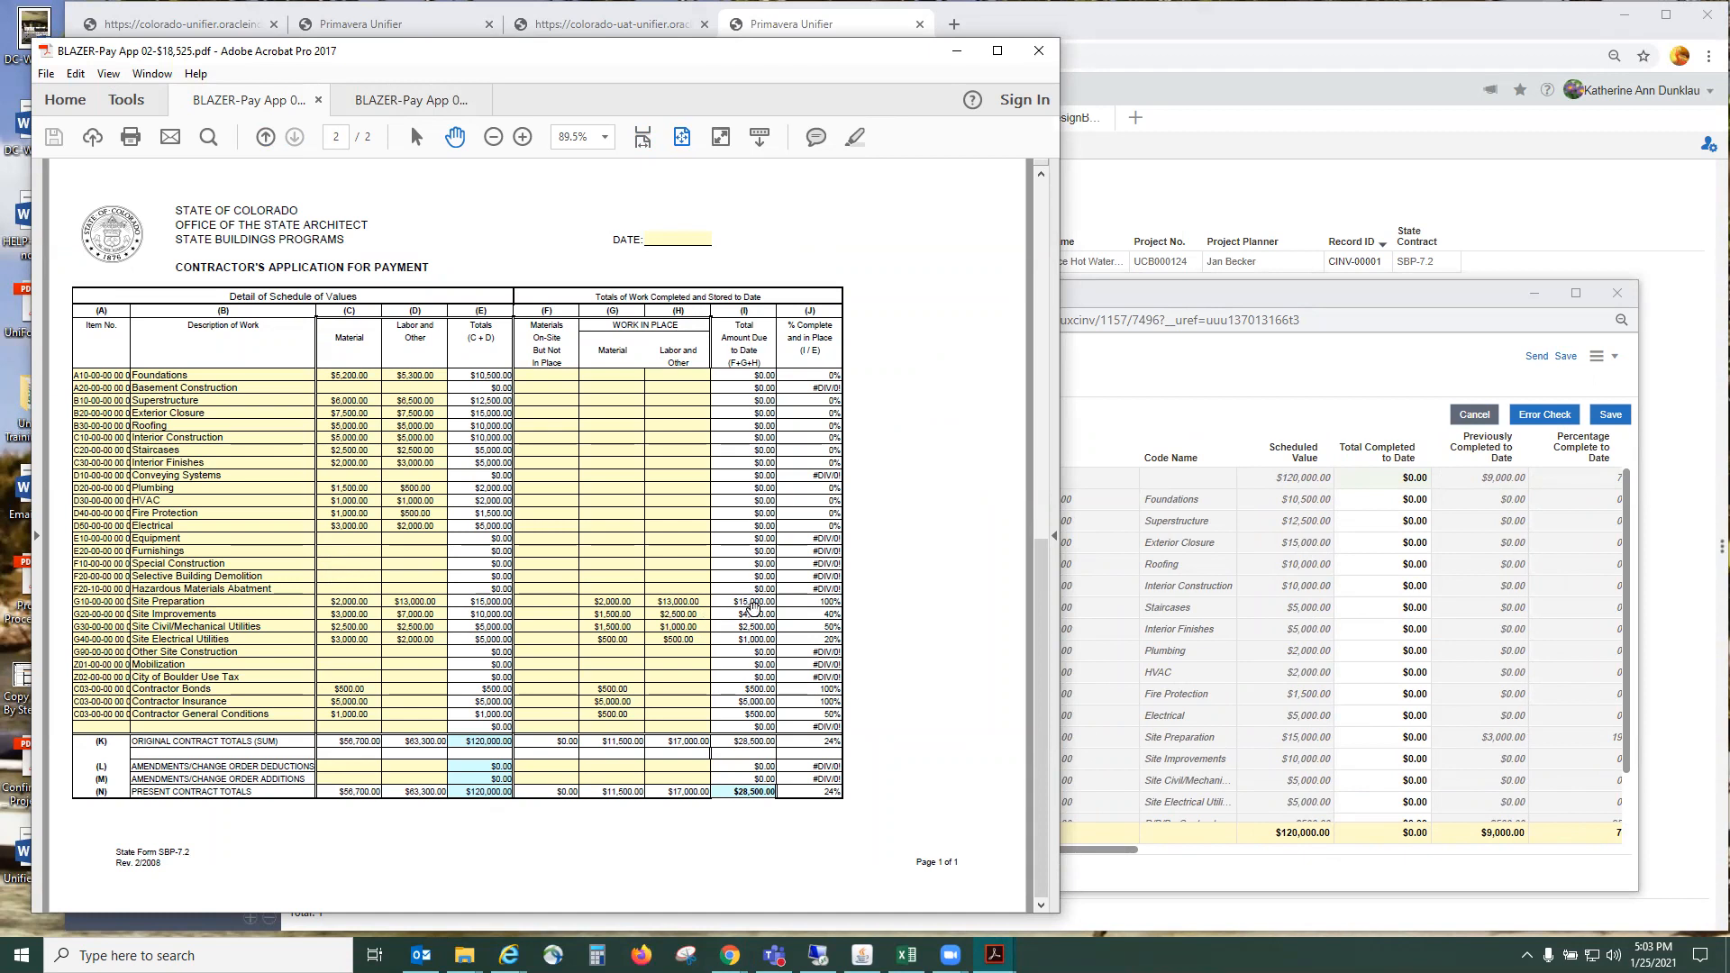
left_click(1281, 362)
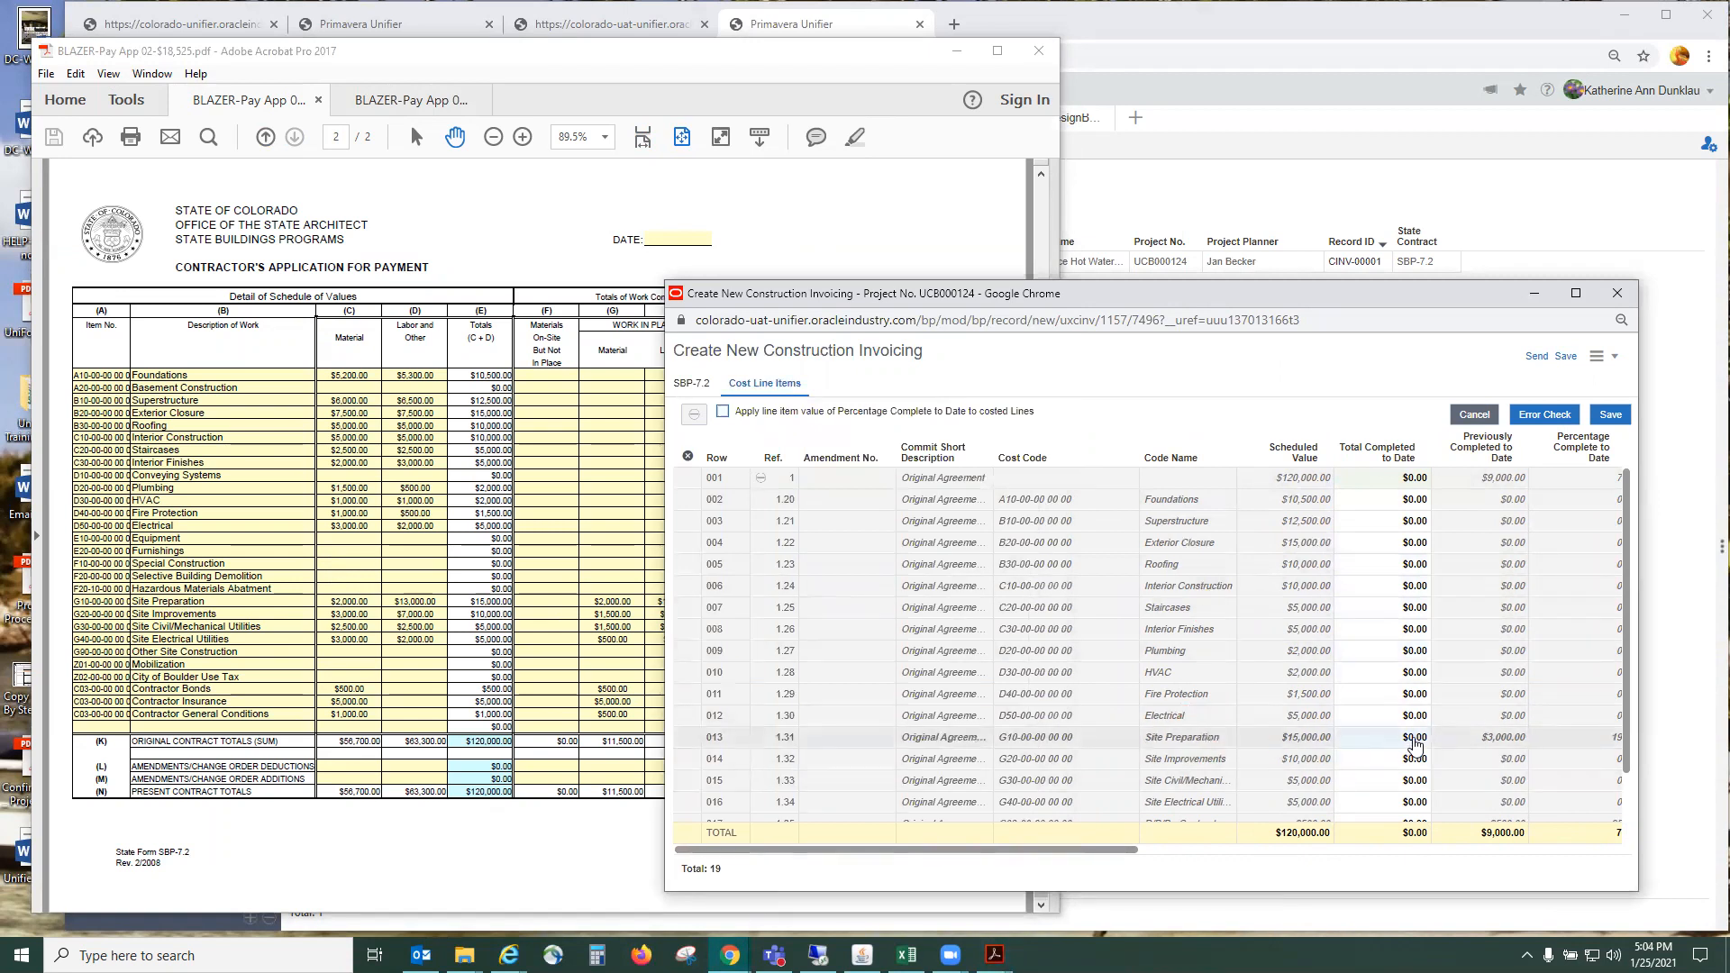
left_click(1373, 740)
type("15000")
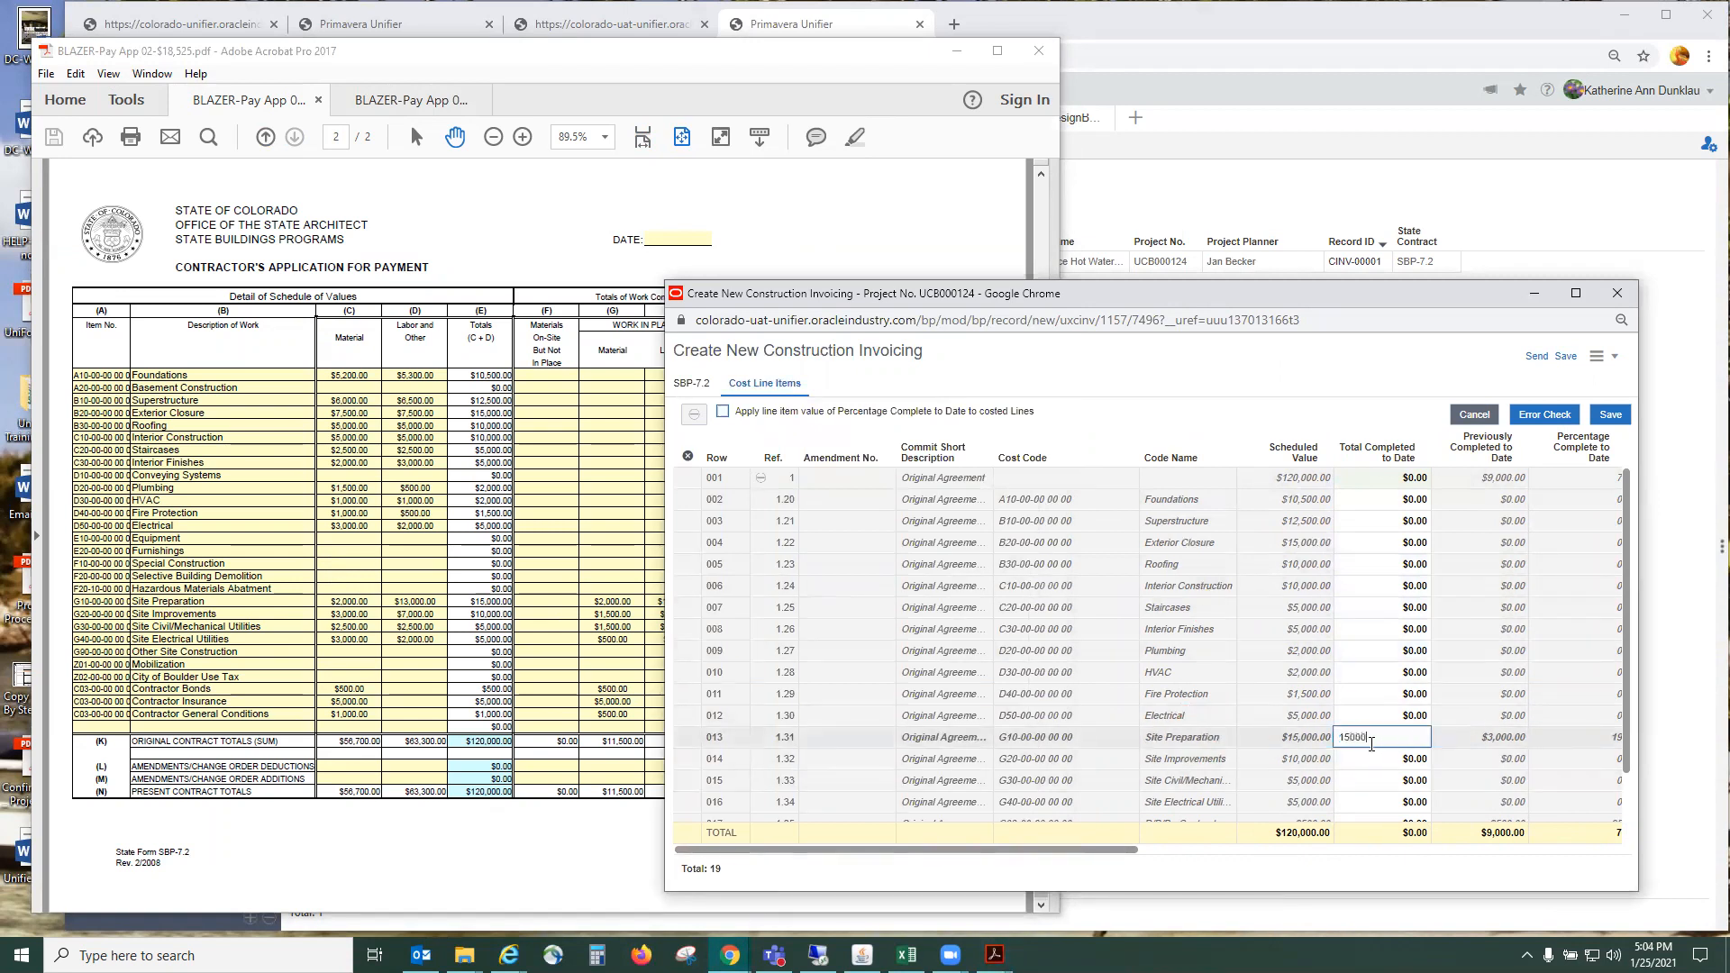
left_click(1396, 865)
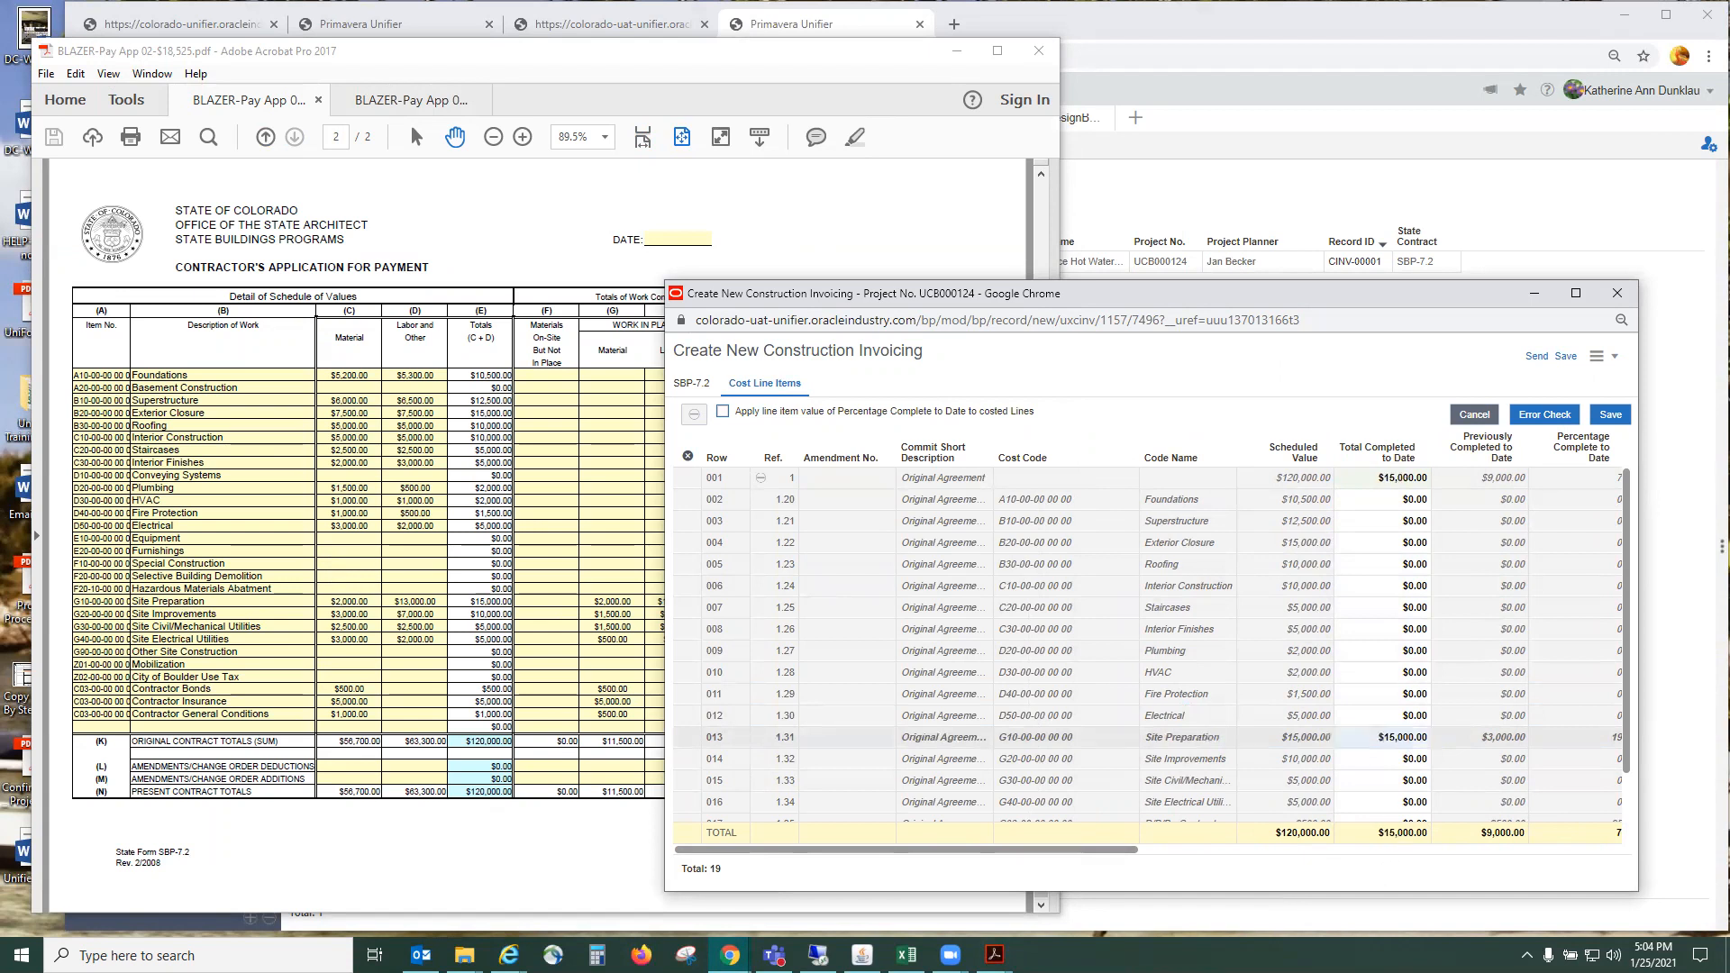
- Look up Site Improvements in the pay application and set its Total Completed to Date to $4,000
left_click(847, 234)
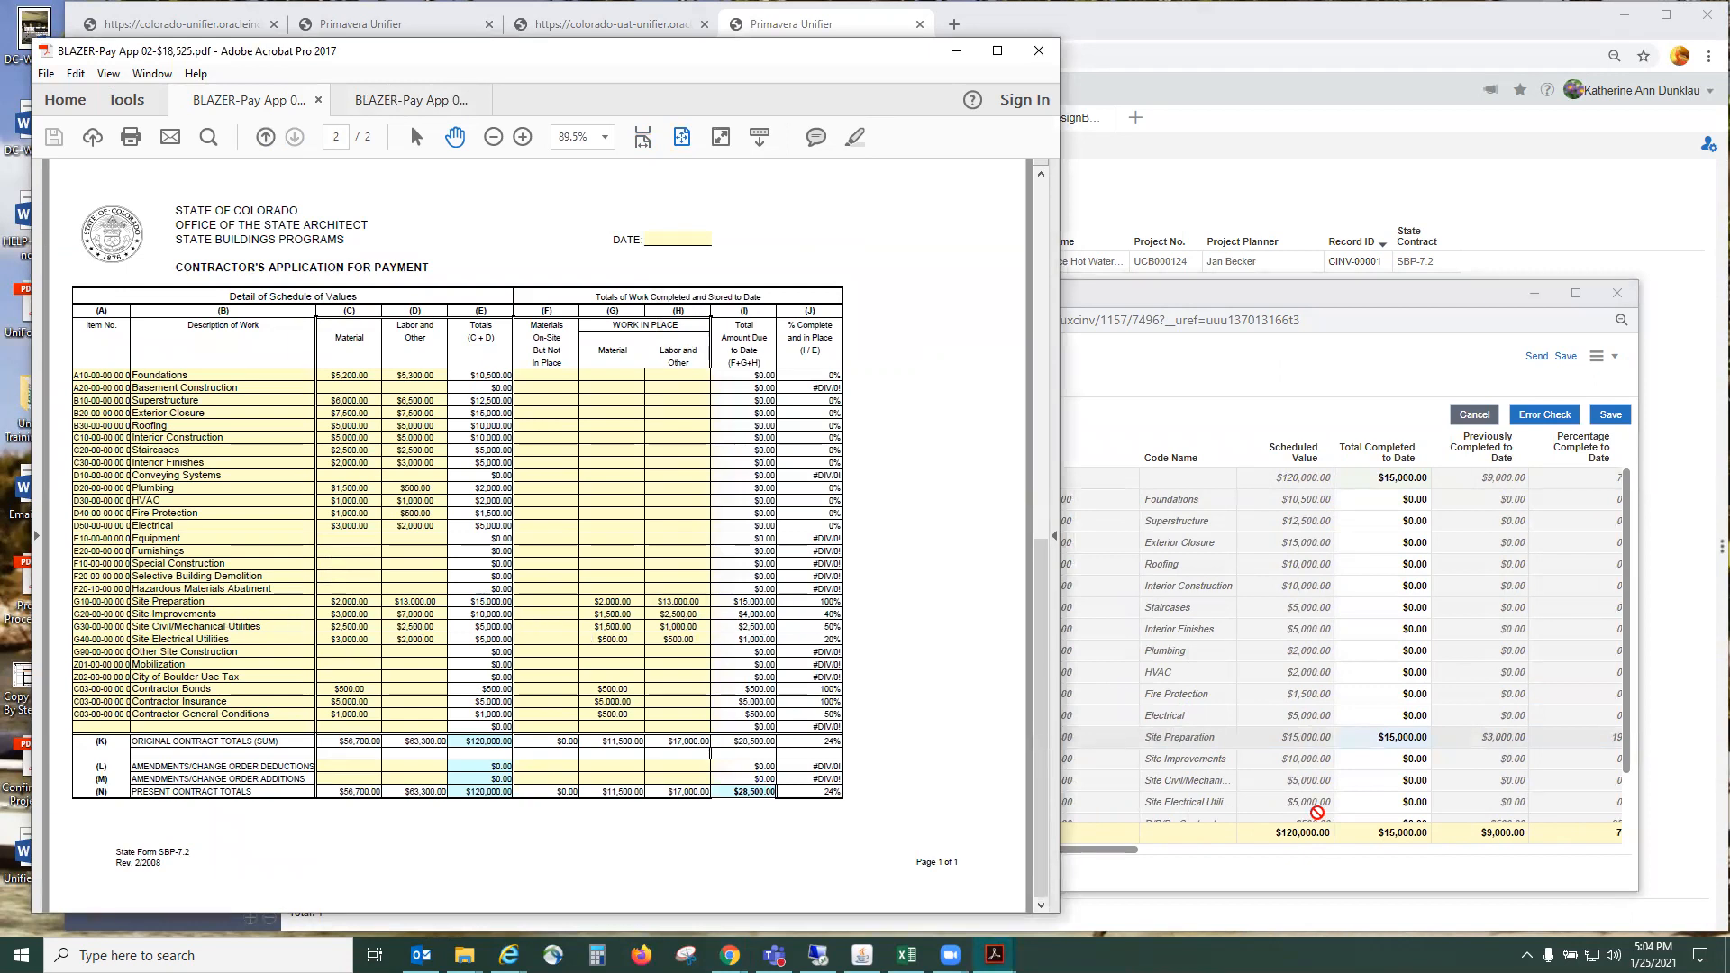
left_click(1353, 870)
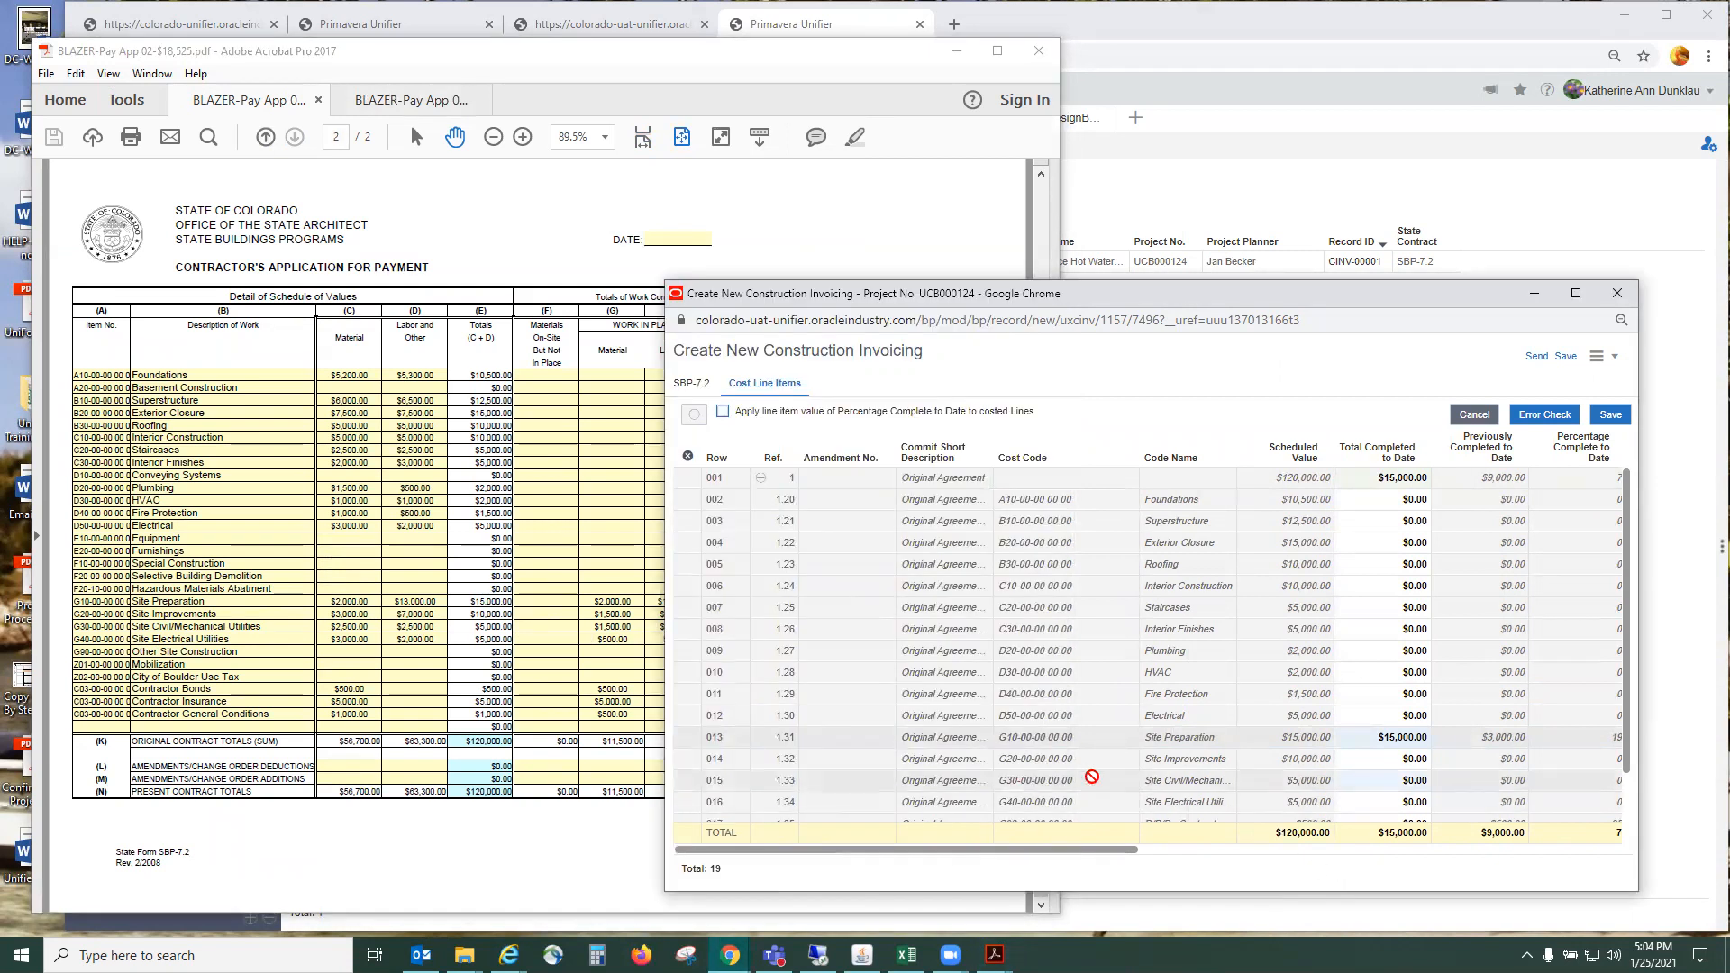
left_click(1371, 766)
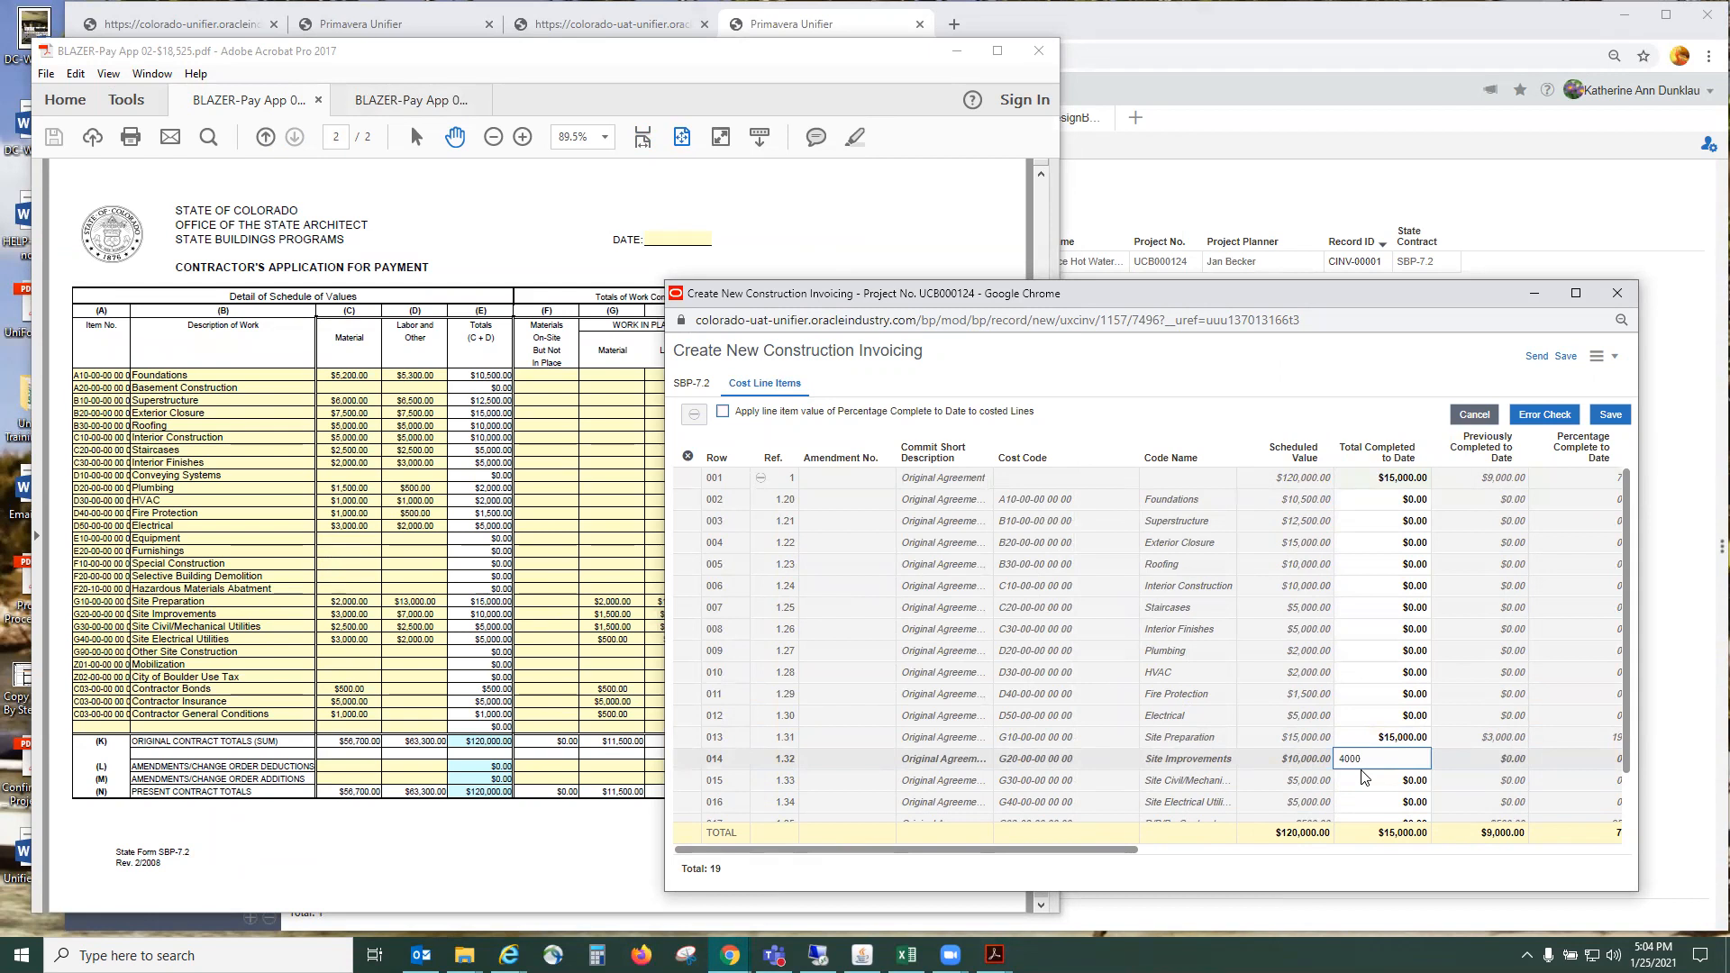
key("Return")
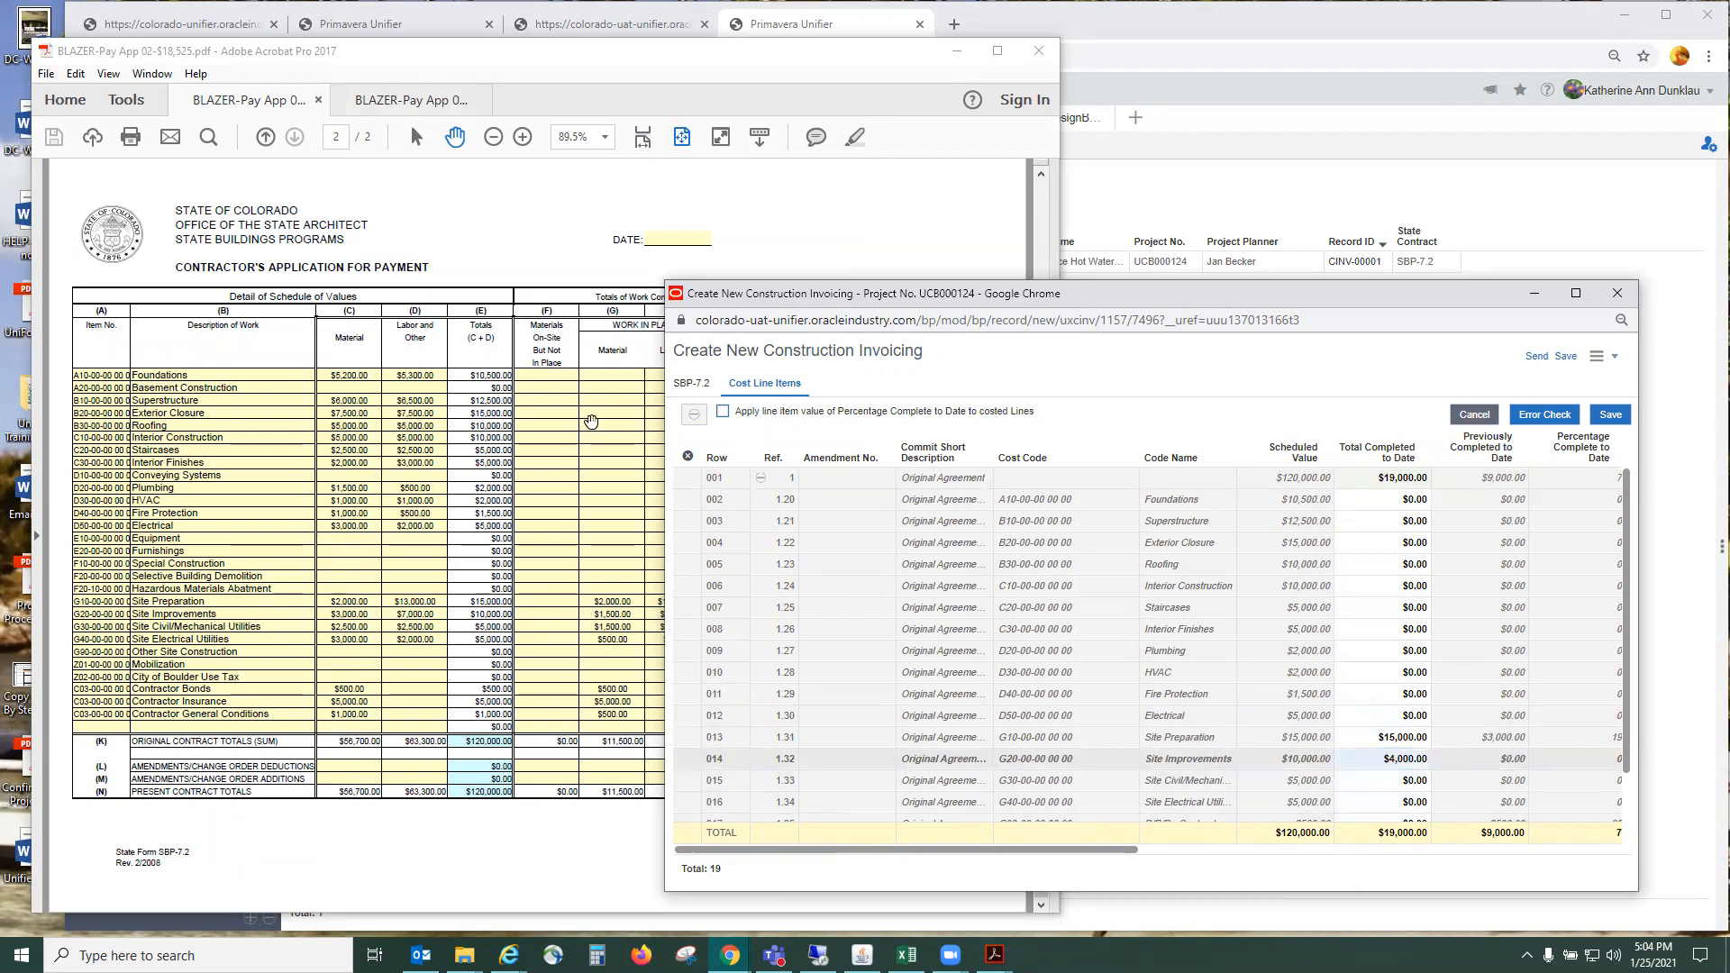
- Look up Site Civil/Mechanical Utilities in the pay application and set its Total Completed to Date to $2,500
left_click(590, 422)
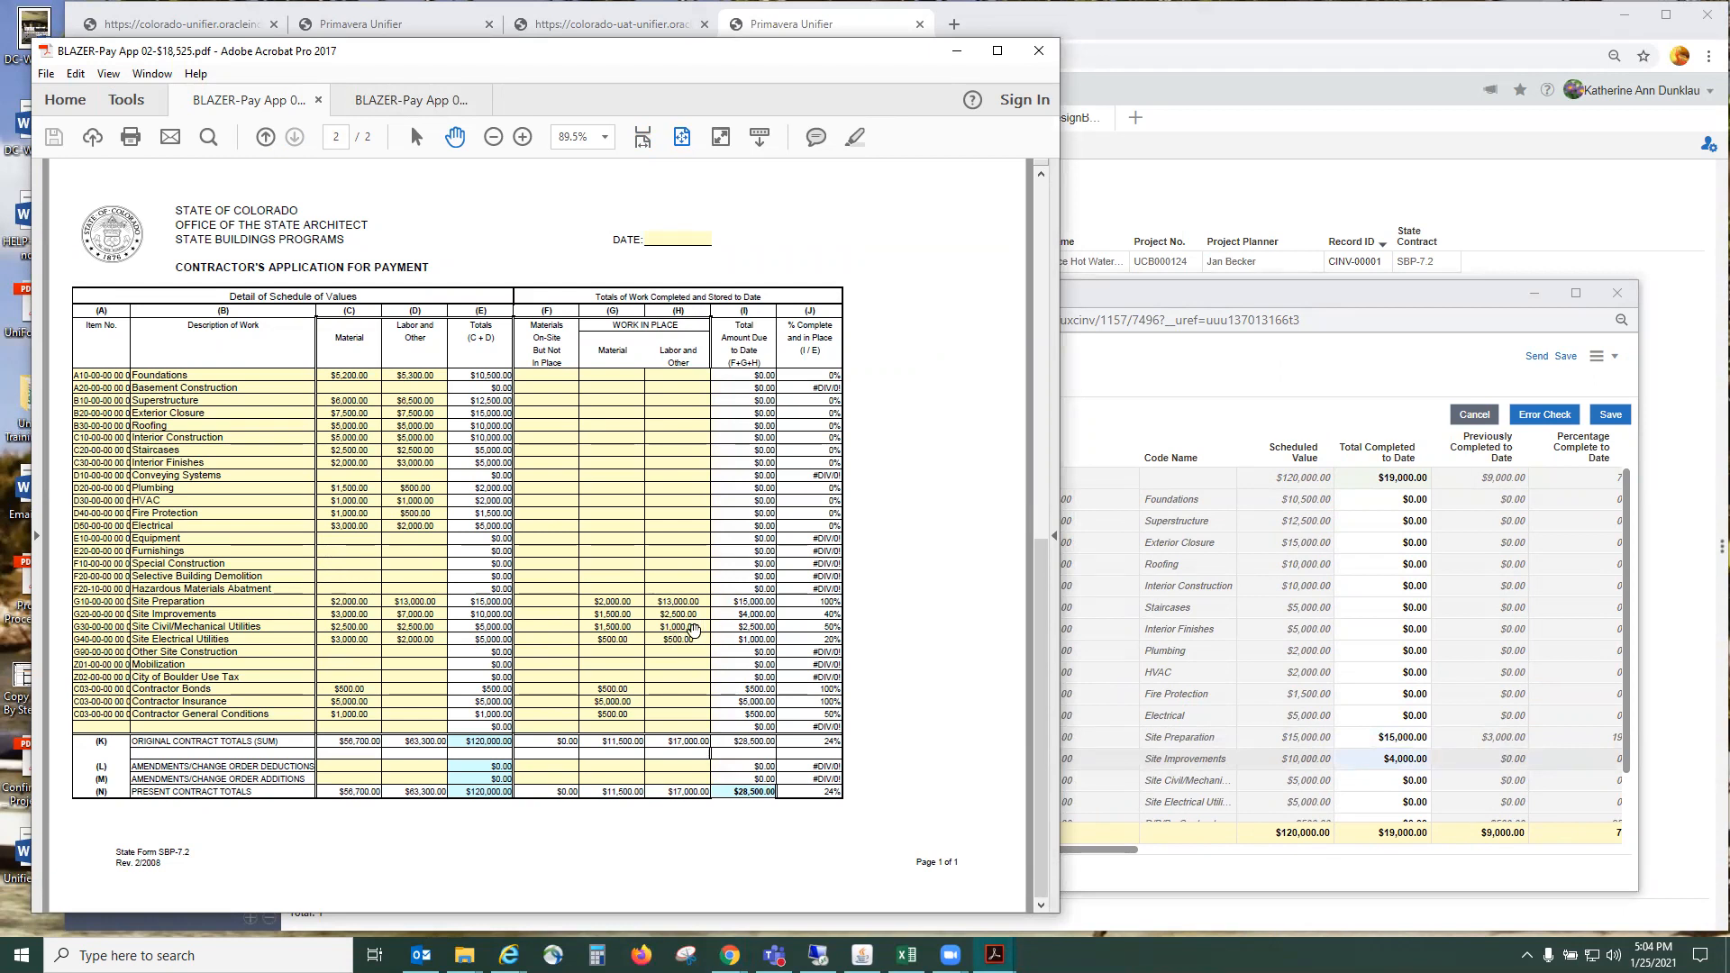
left_click(1108, 799)
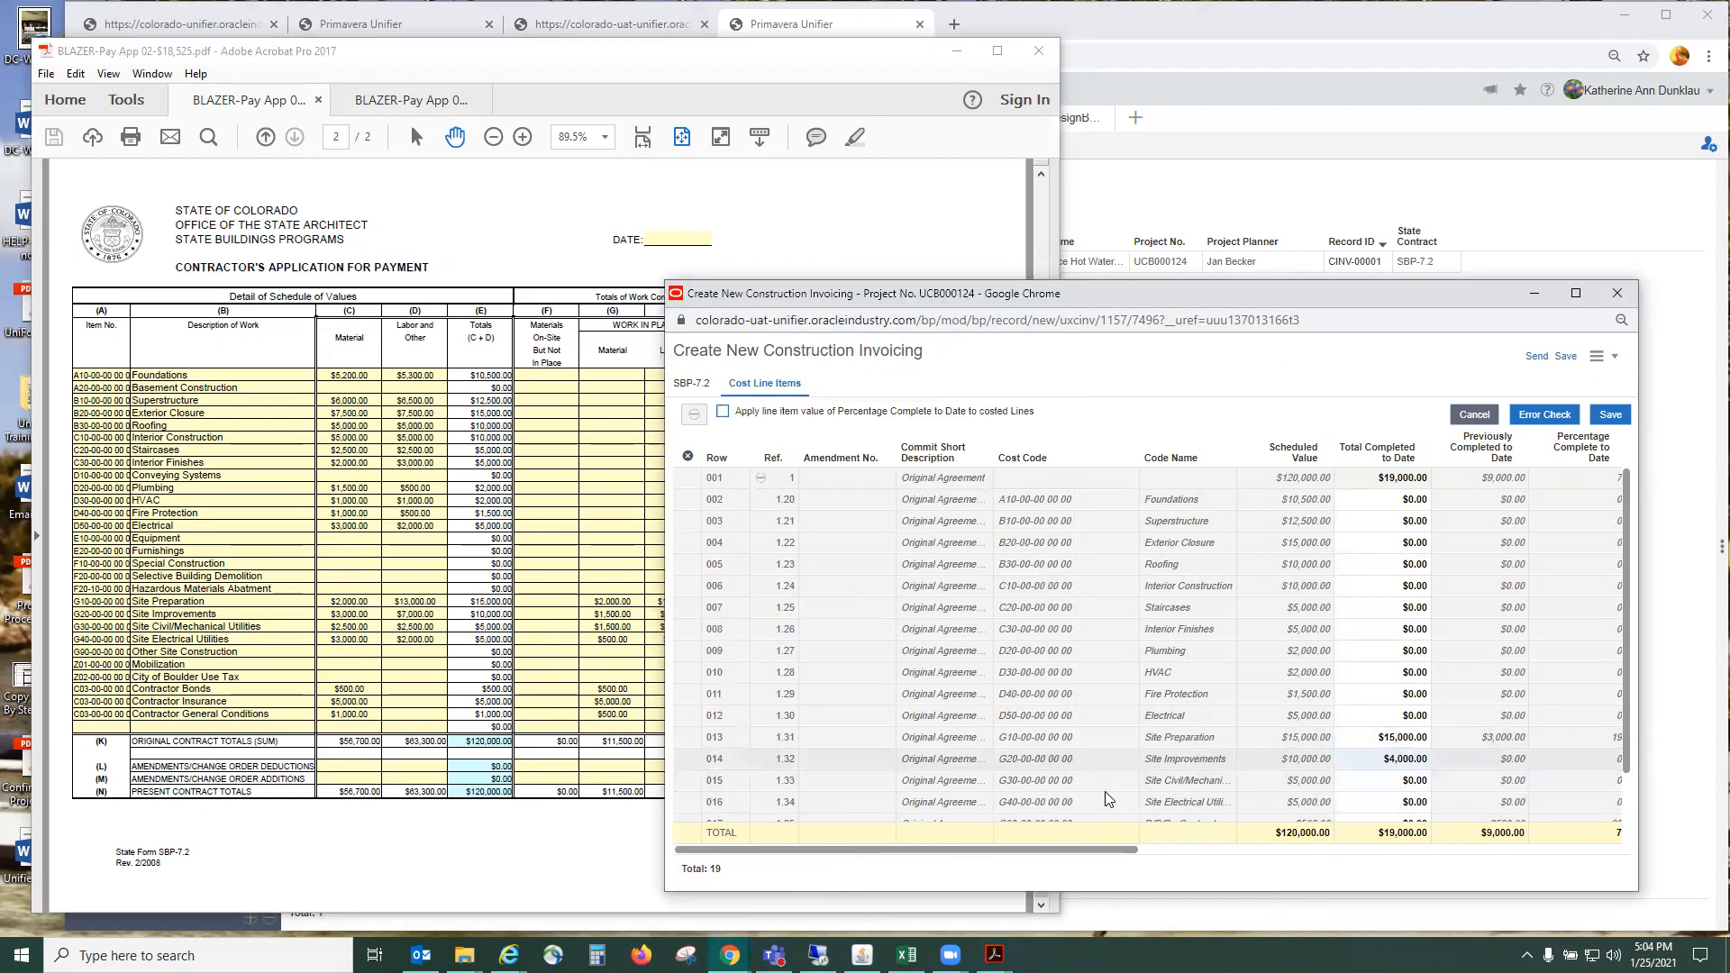
left_click(1408, 778)
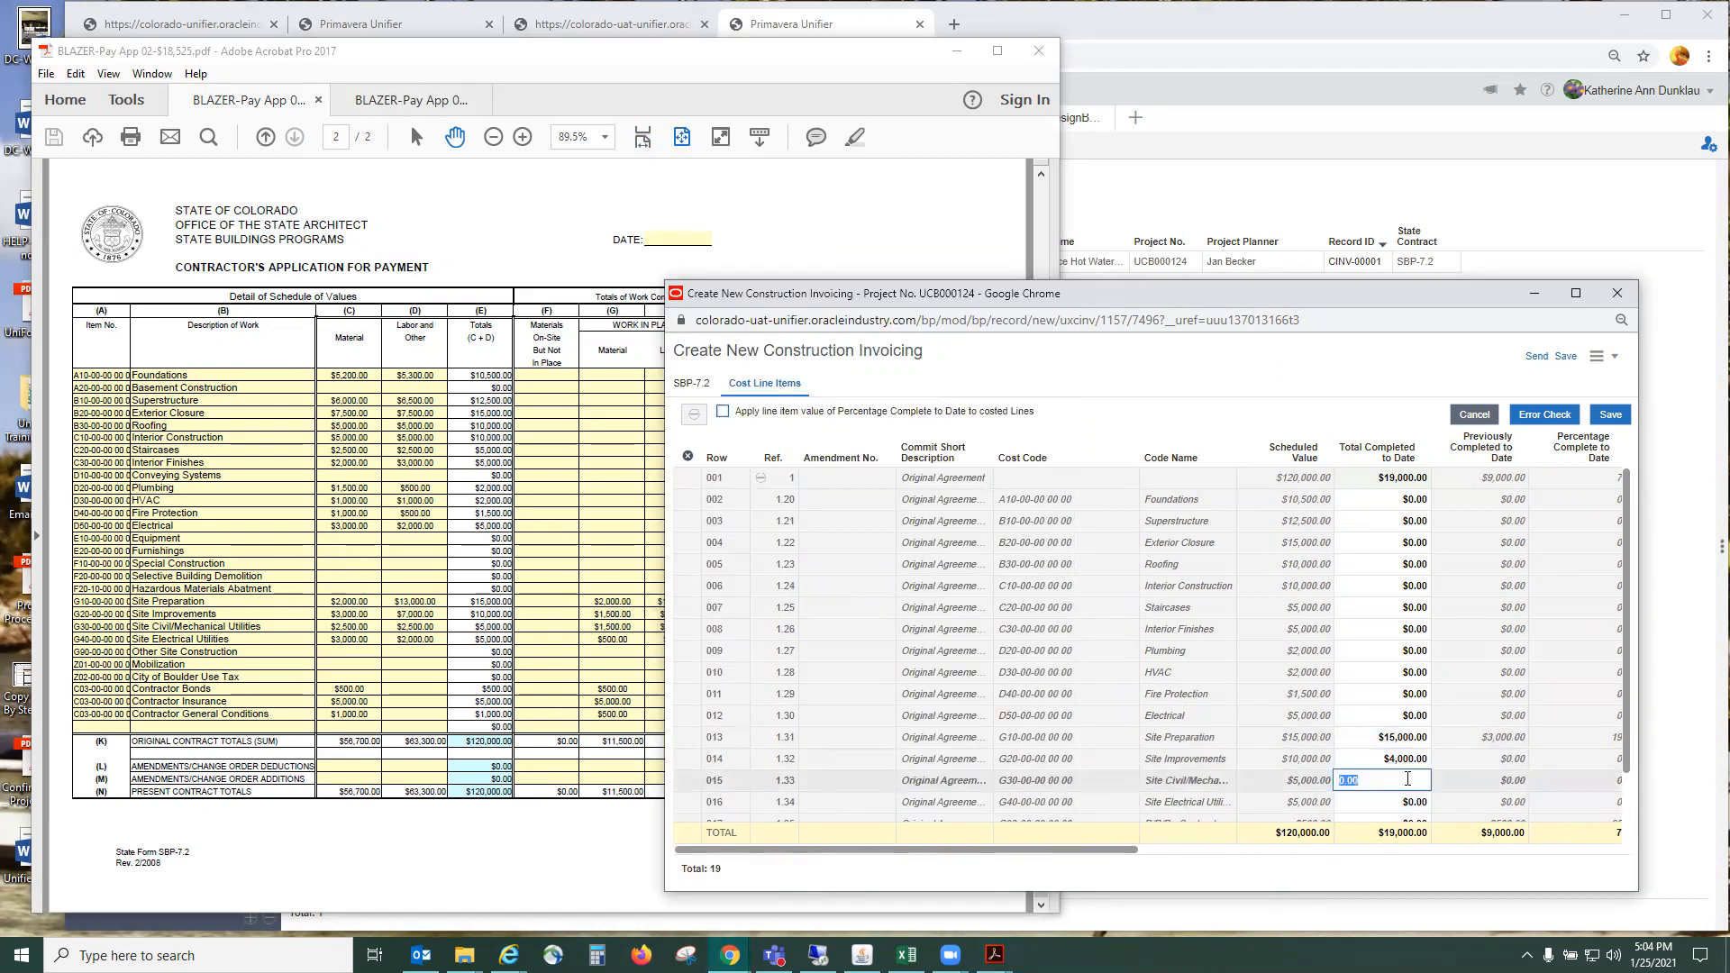
type("2,500")
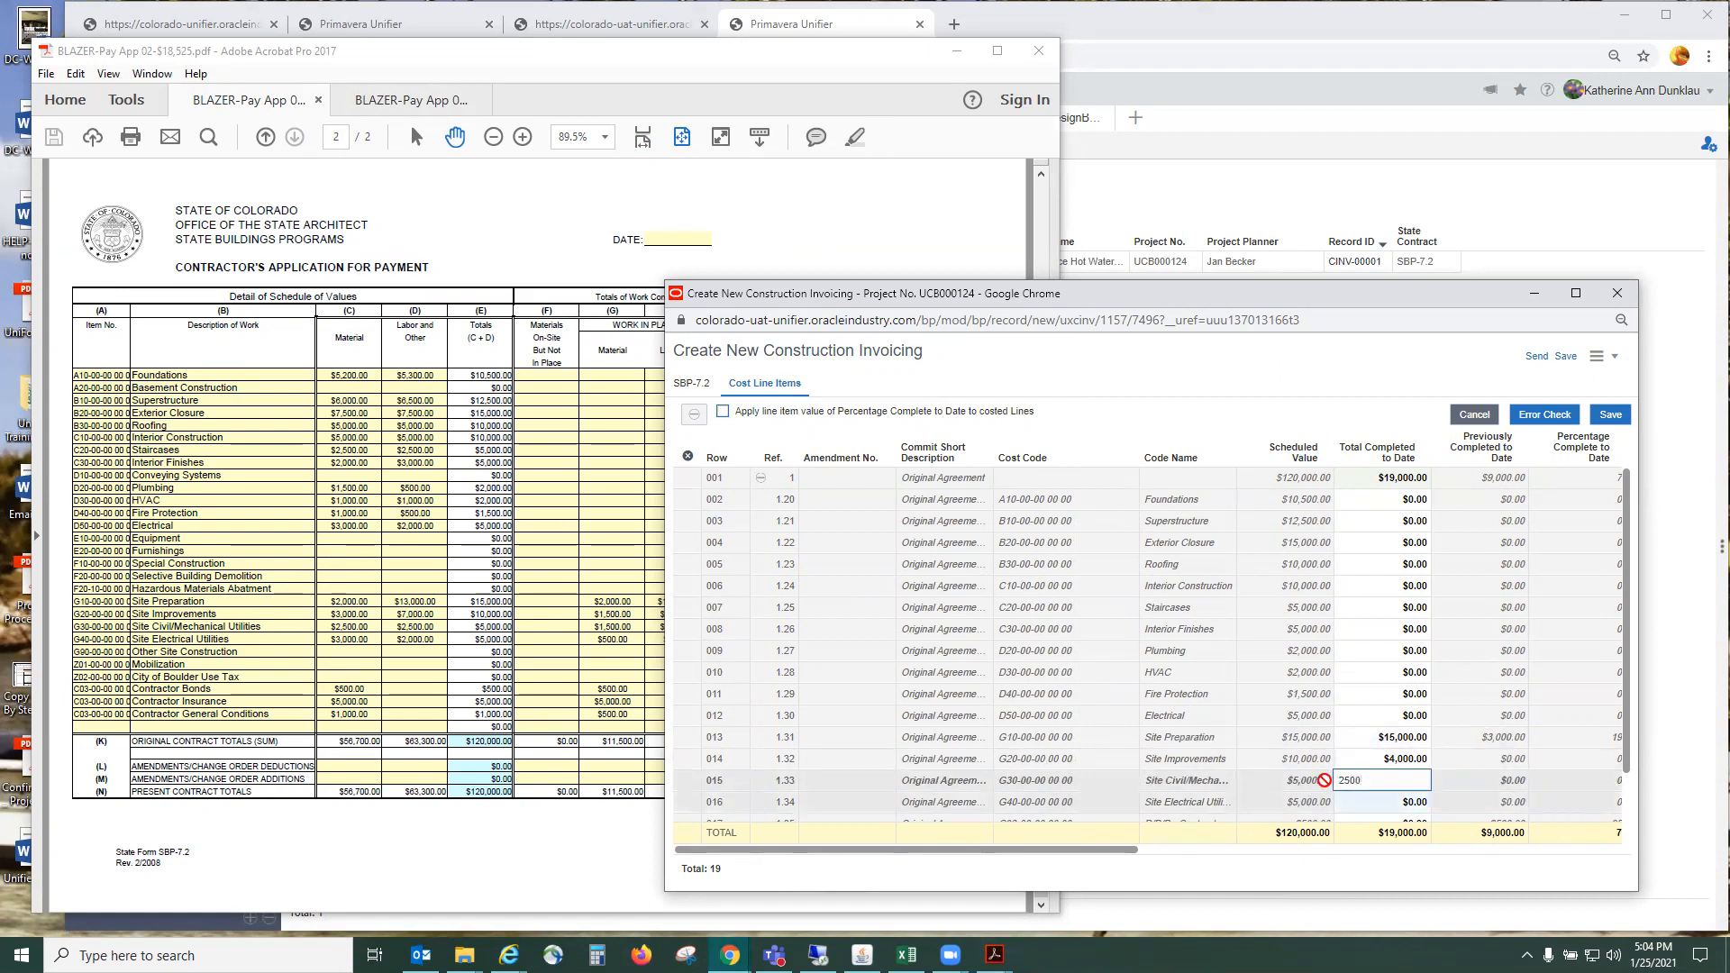
type(".00")
key("Return")
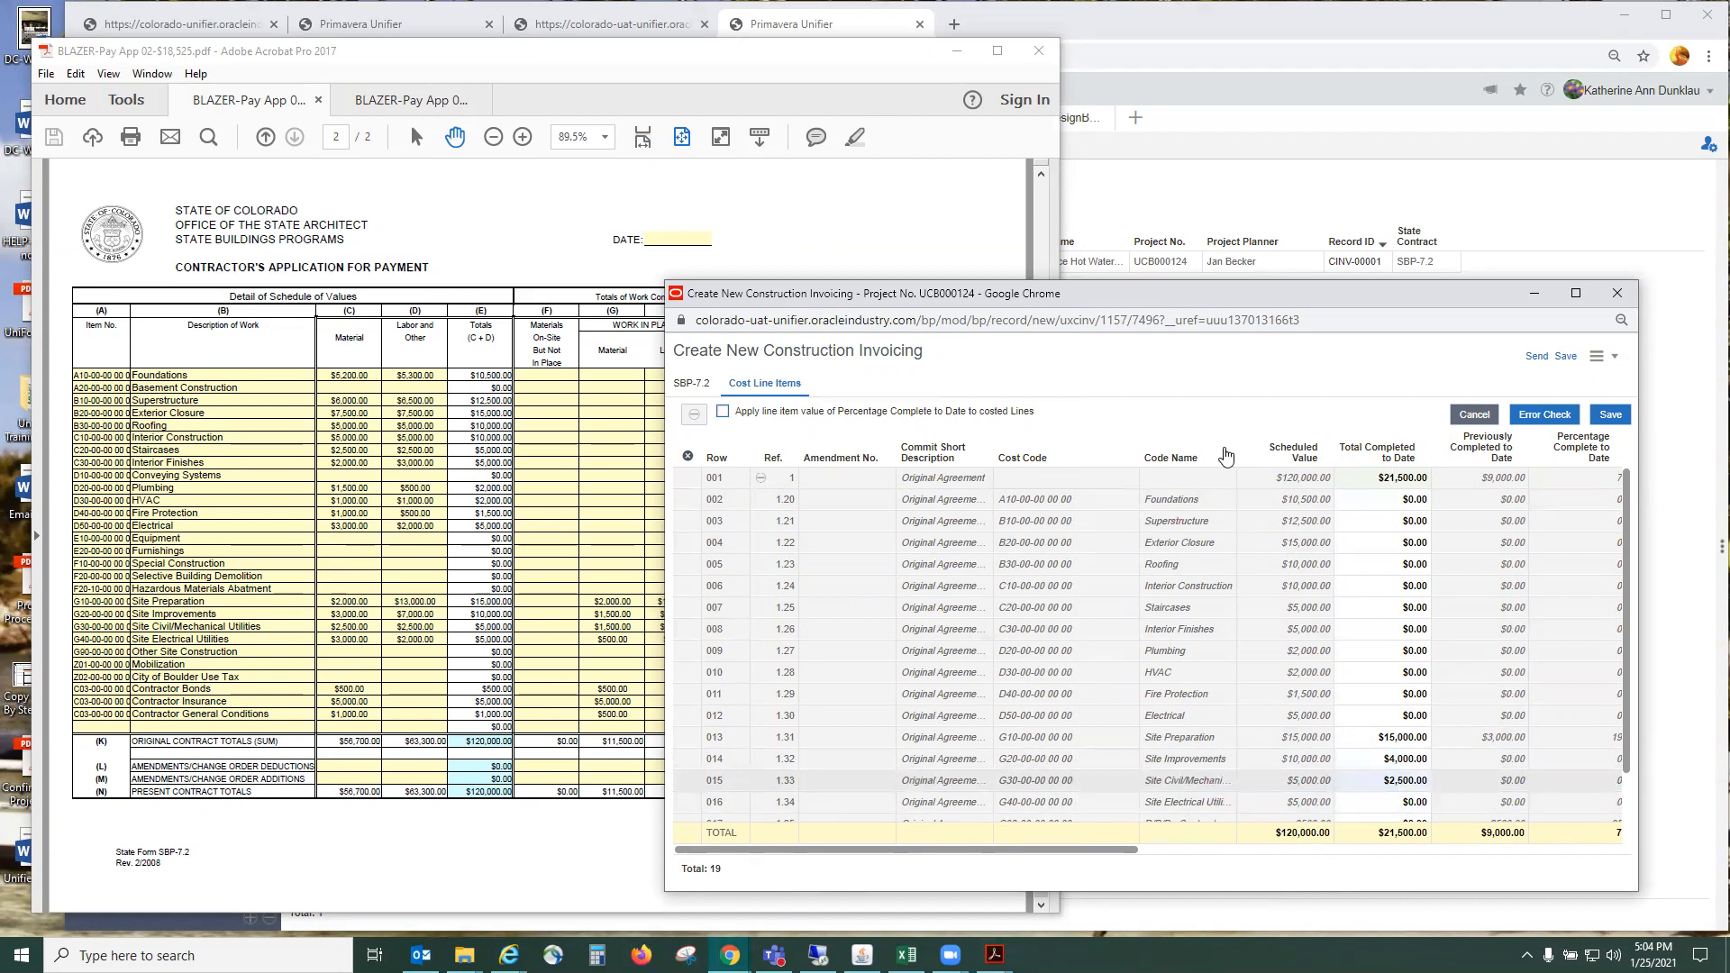
- Widen the Code Name column and set Total Completed to Date for Site Electrical Utilities to $1,000, per the pay application
left_click_drag(1234, 451, 1277, 760)
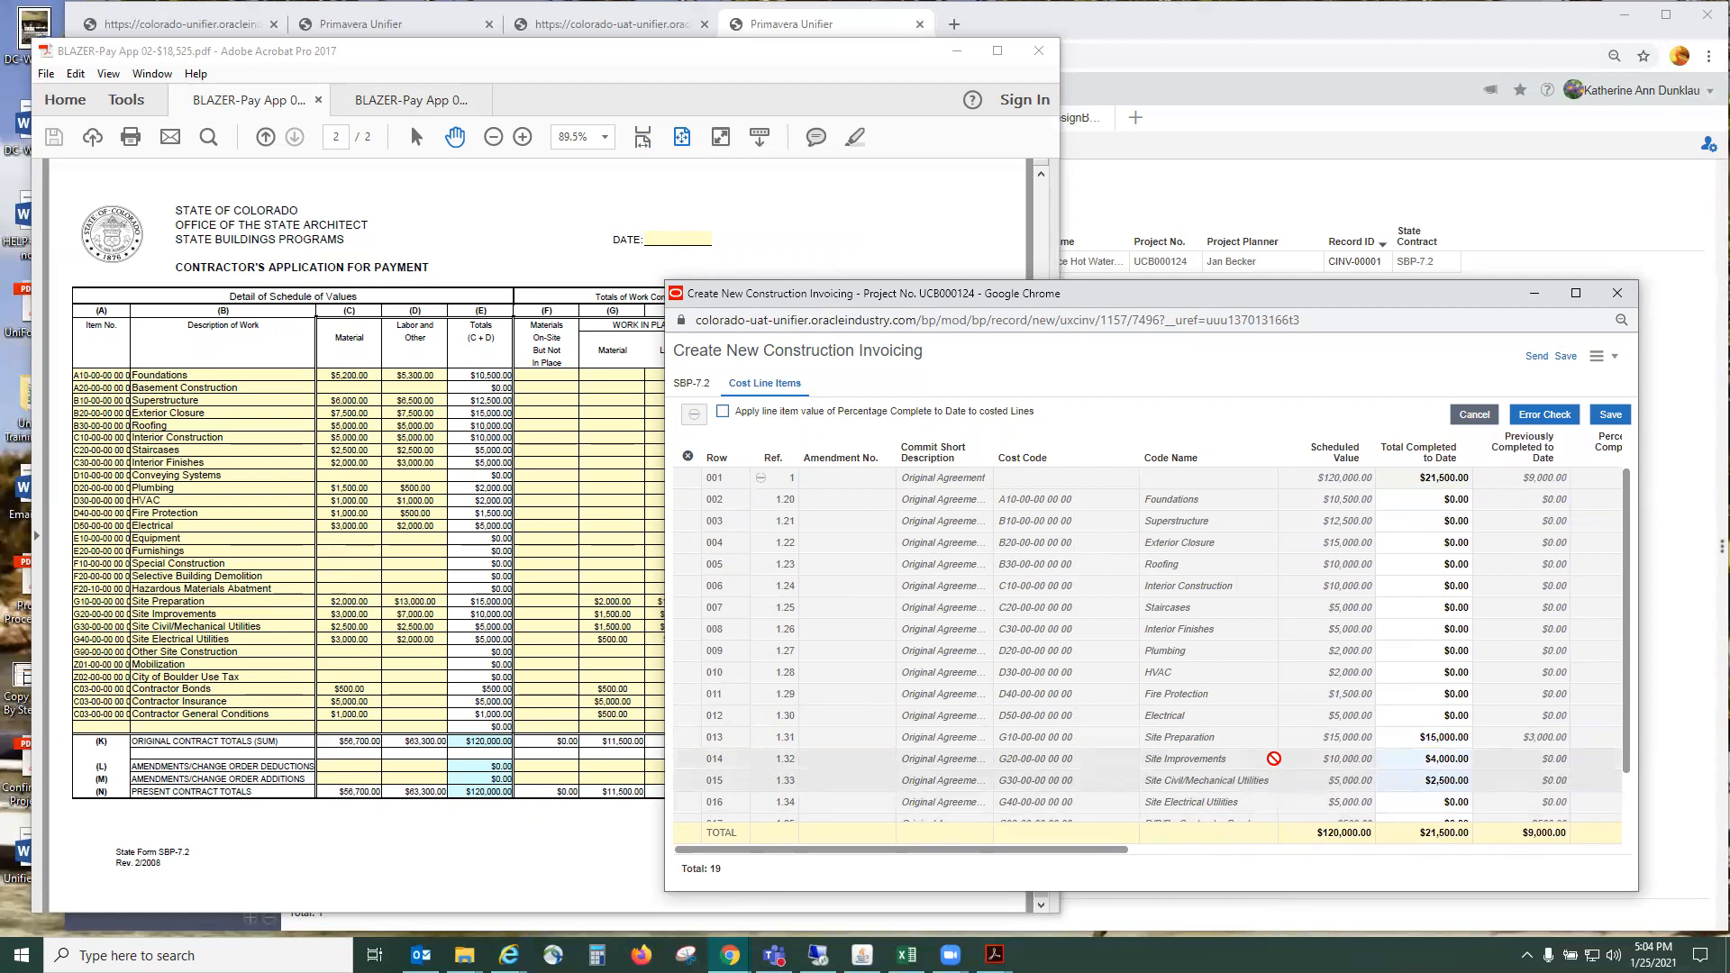
left_click(592, 854)
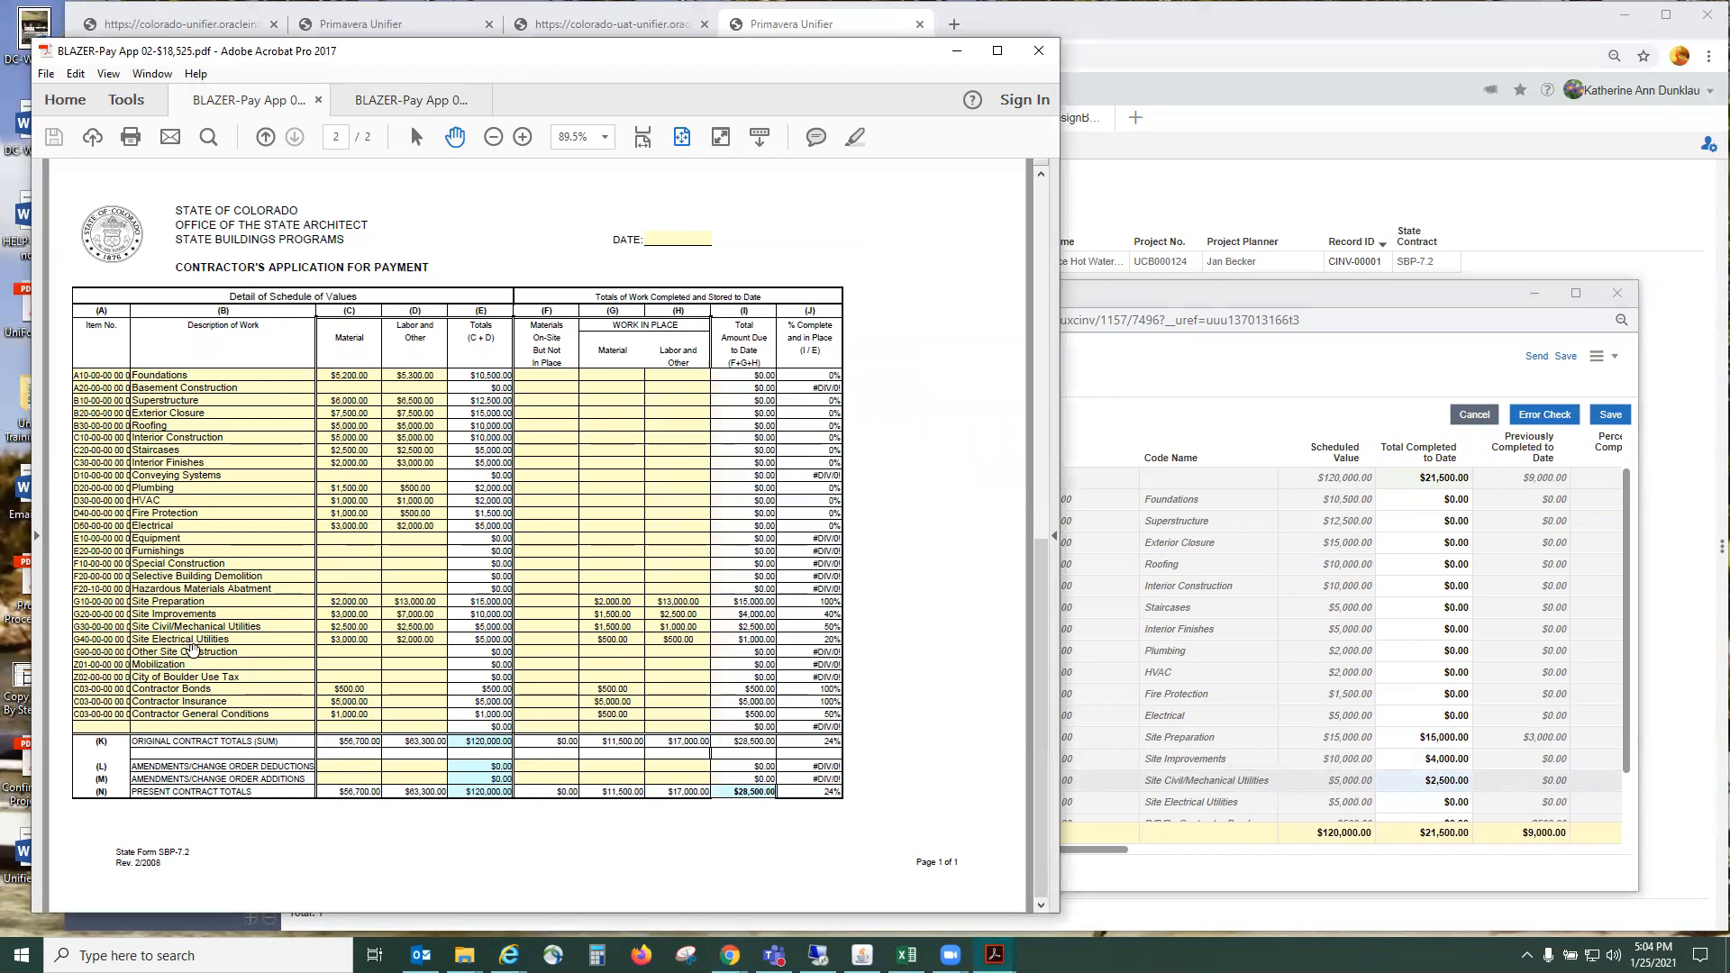
left_click(1265, 867)
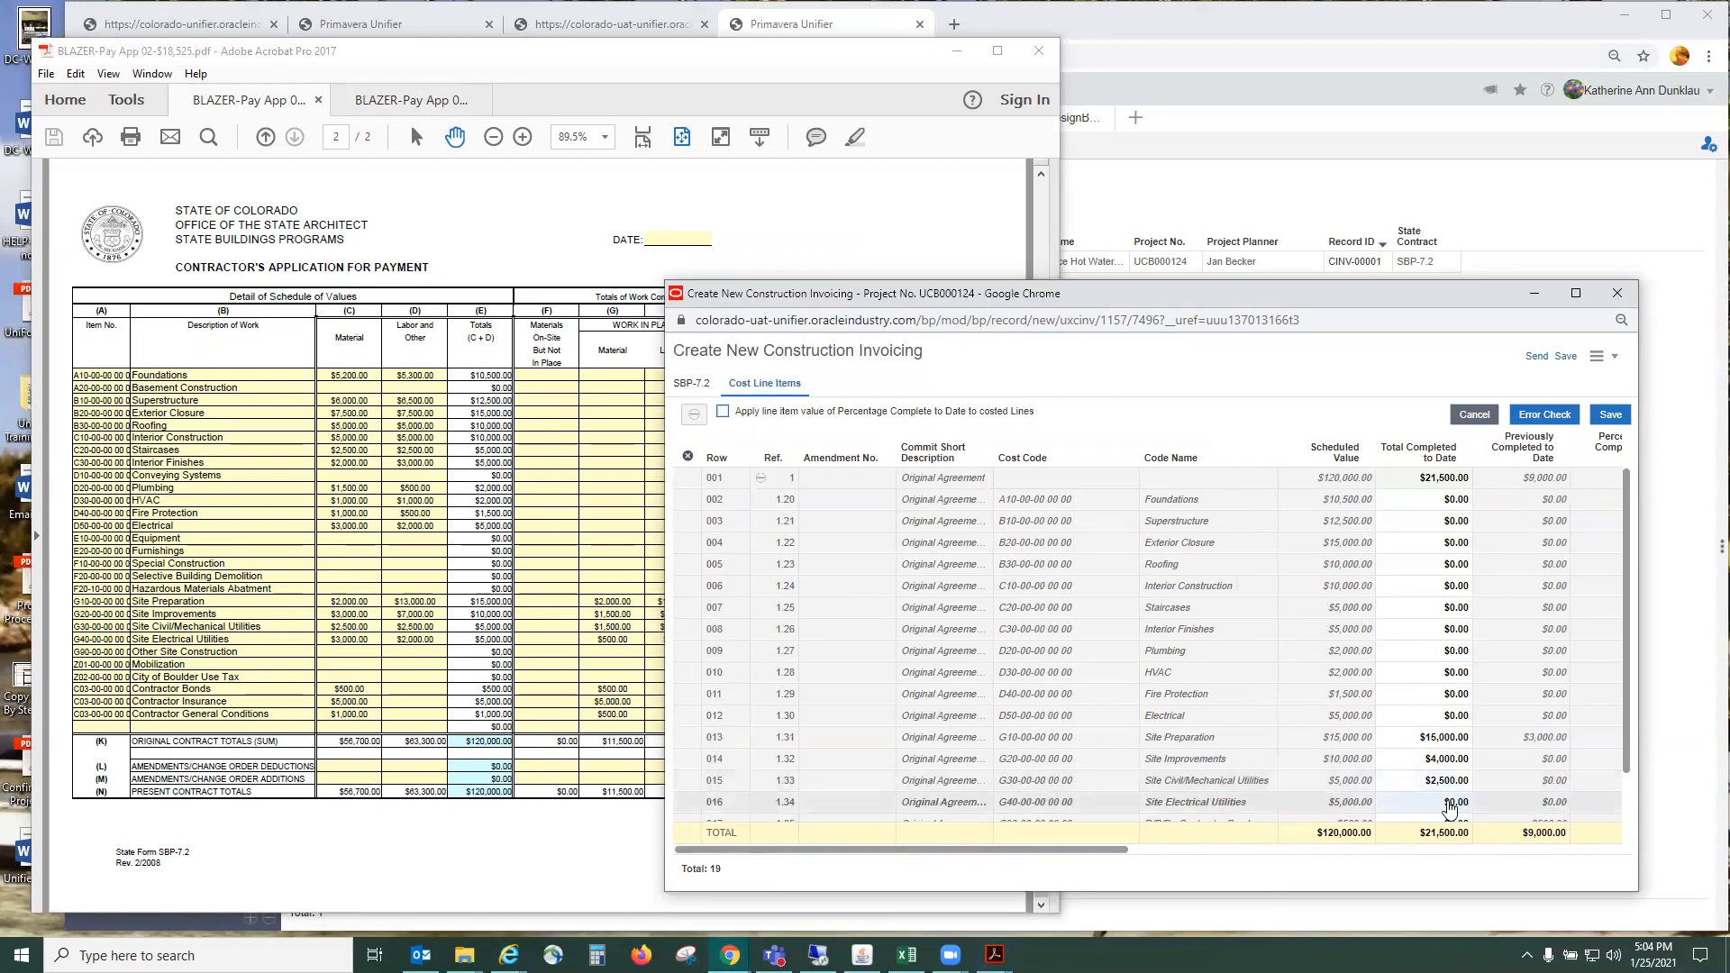
left_click(1447, 802)
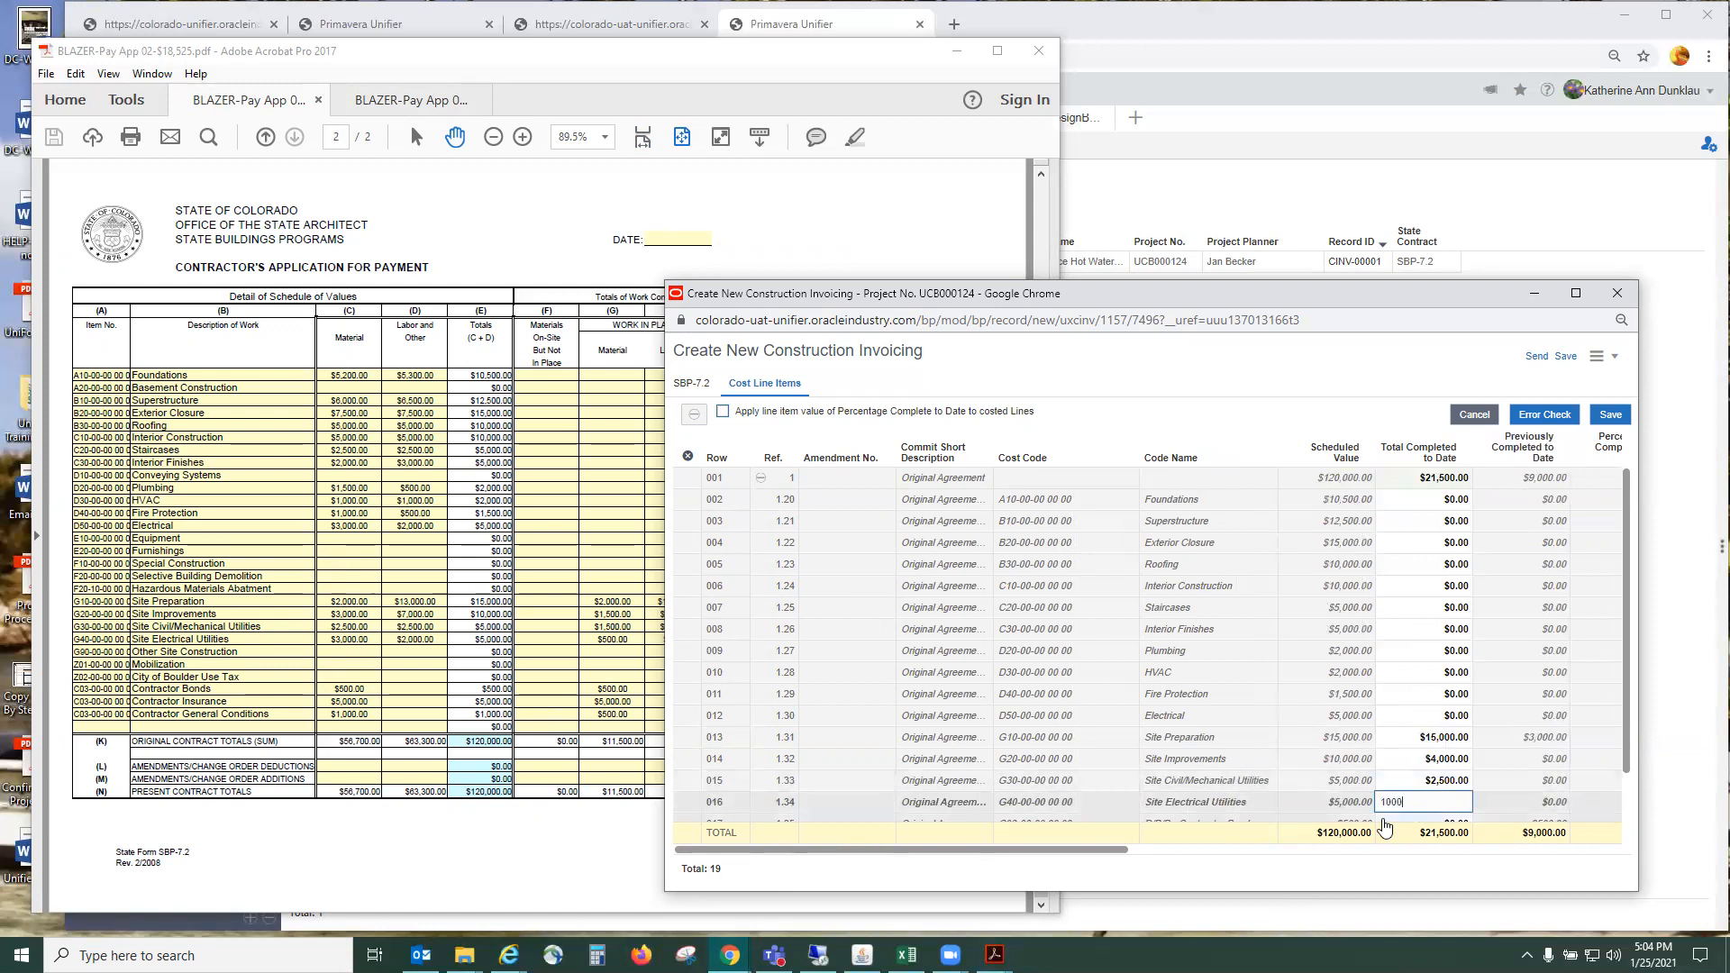
key("Return")
- Set Total Completed to Date to $500 for Contractor Bonds and $5,000 for Contractor Insurance, per the pay application
left_click(854, 771)
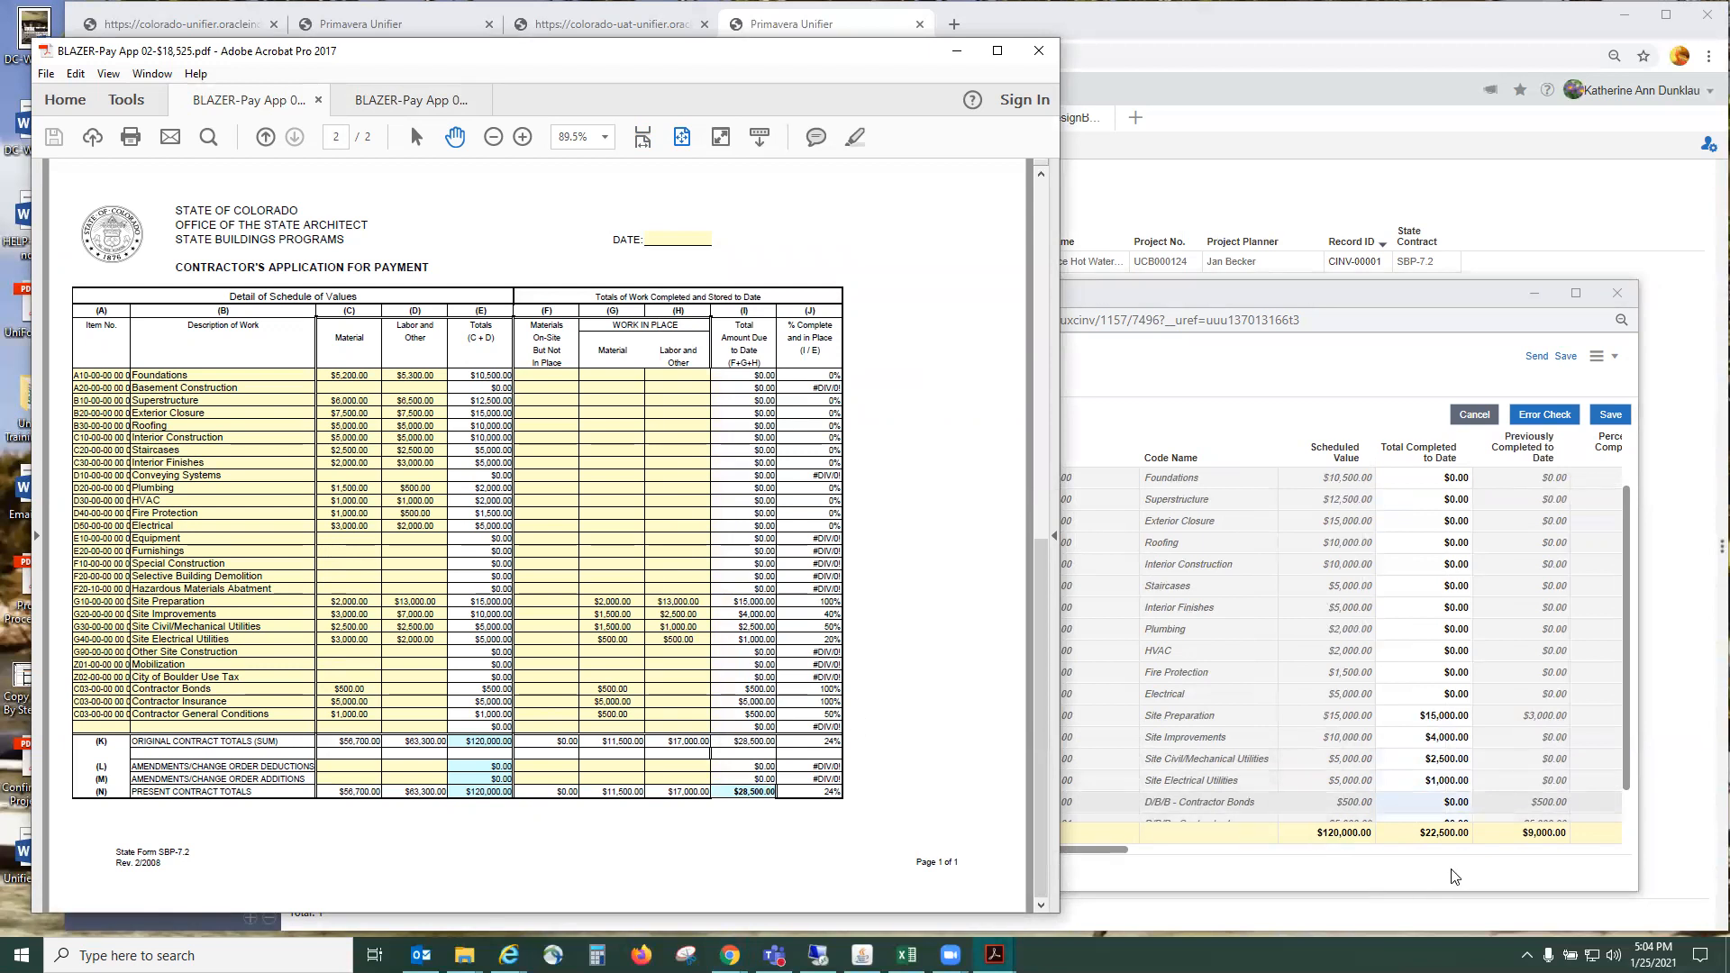
left_click(1621, 726)
scroll(1462, 776, "down", 1)
left_click(1451, 759)
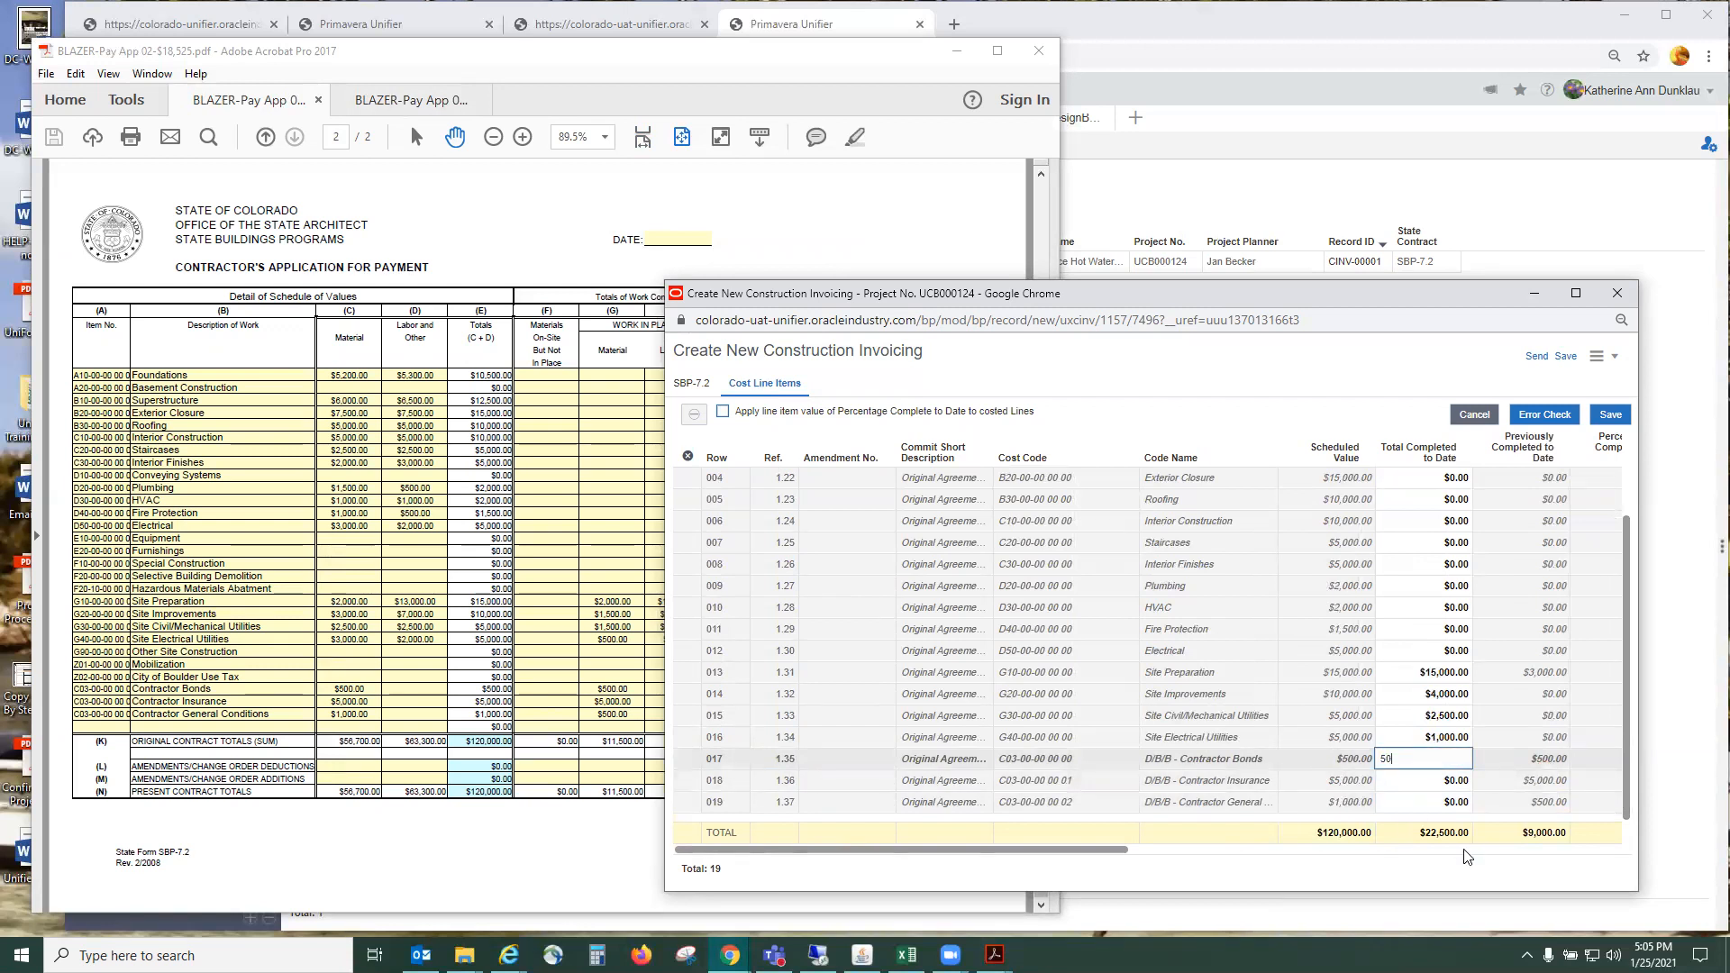
key("Return")
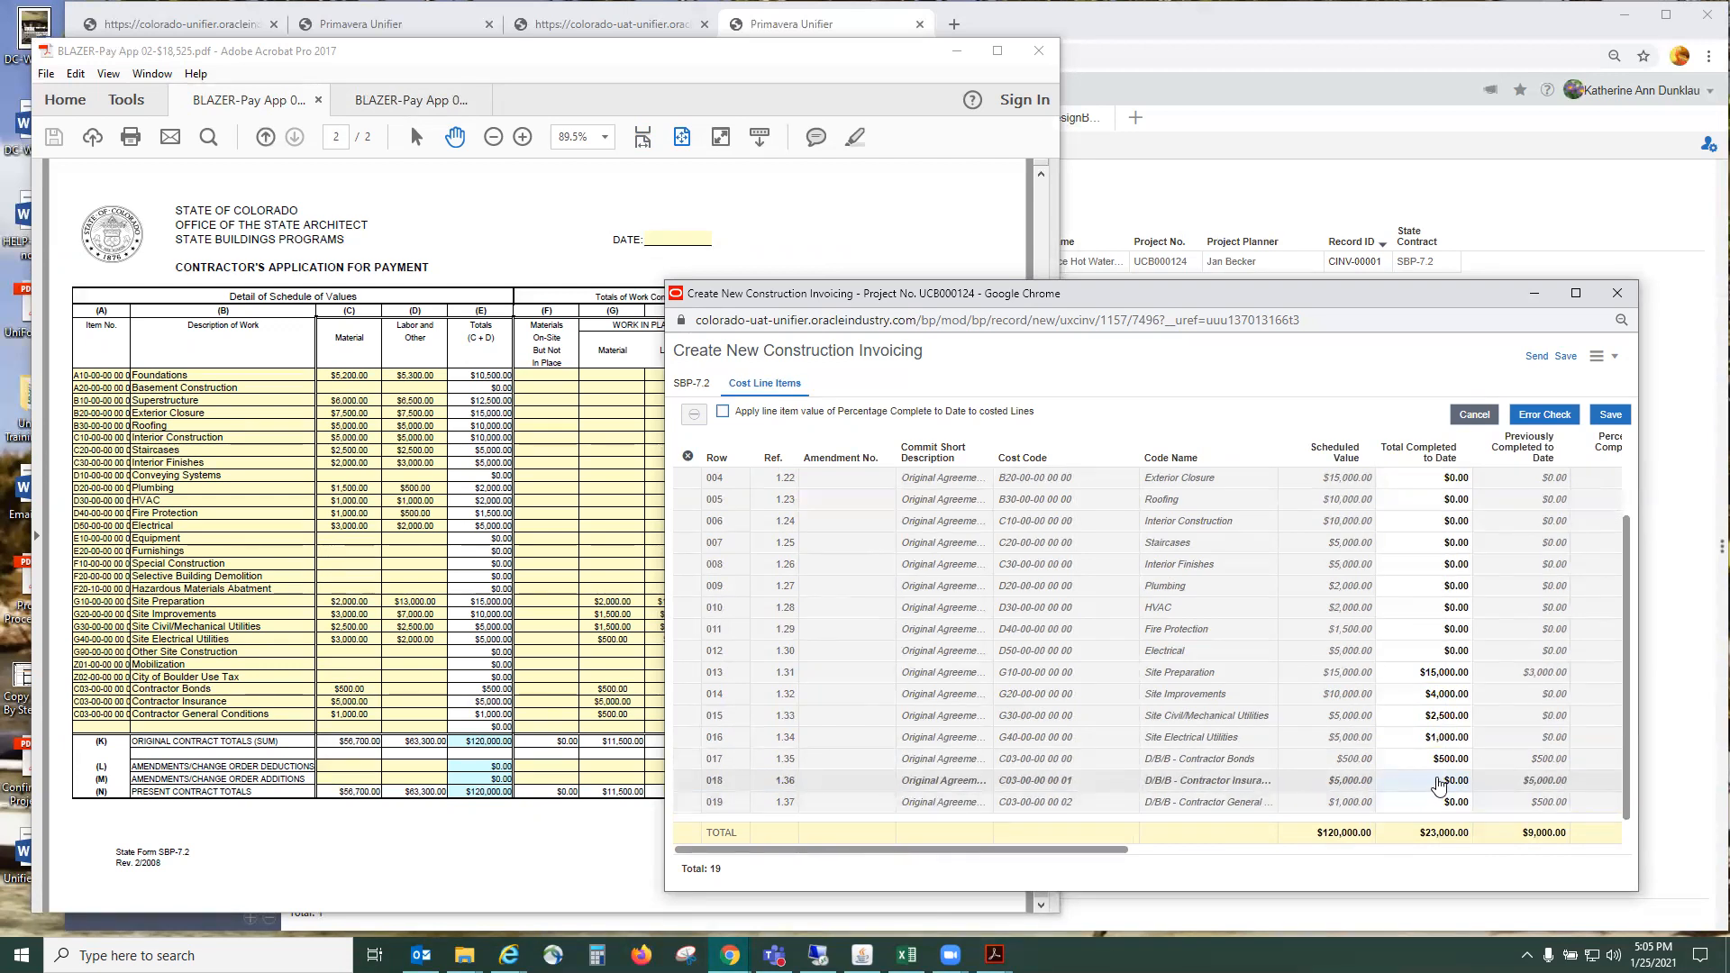
left_click(1438, 782)
type("5000")
key("Return")
- Look up Contractor General Conditions in the pay application and set its Total Completed to Date to $500
left_click(601, 863)
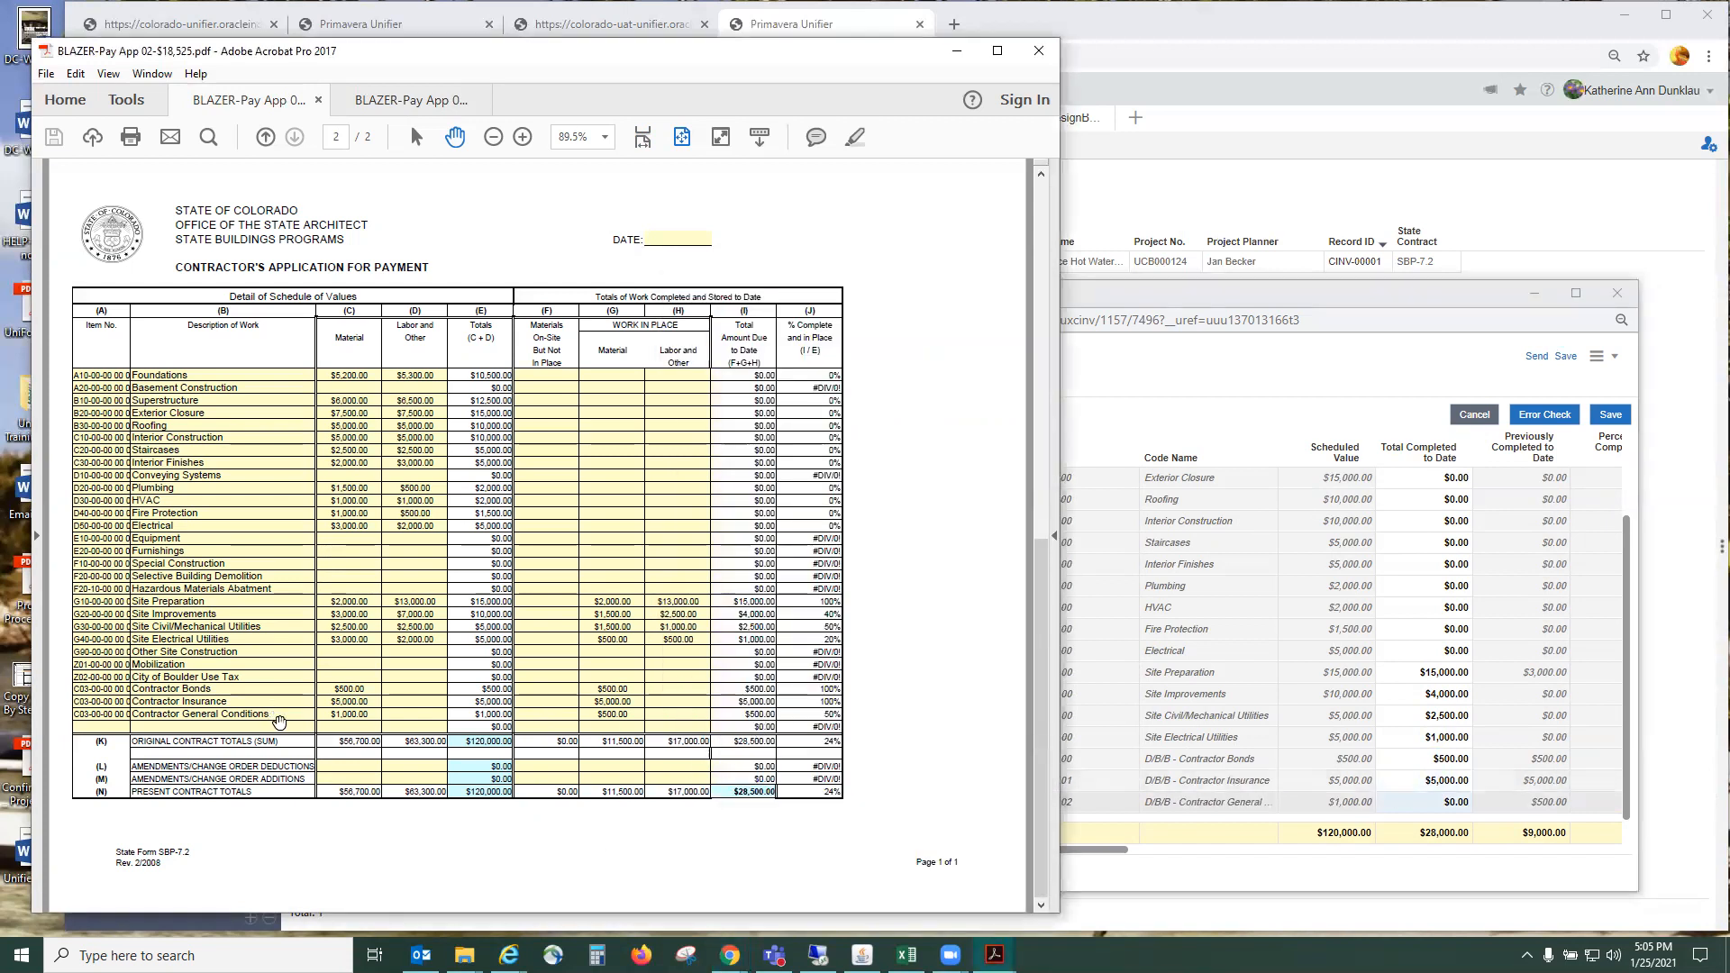
left_click(1443, 800)
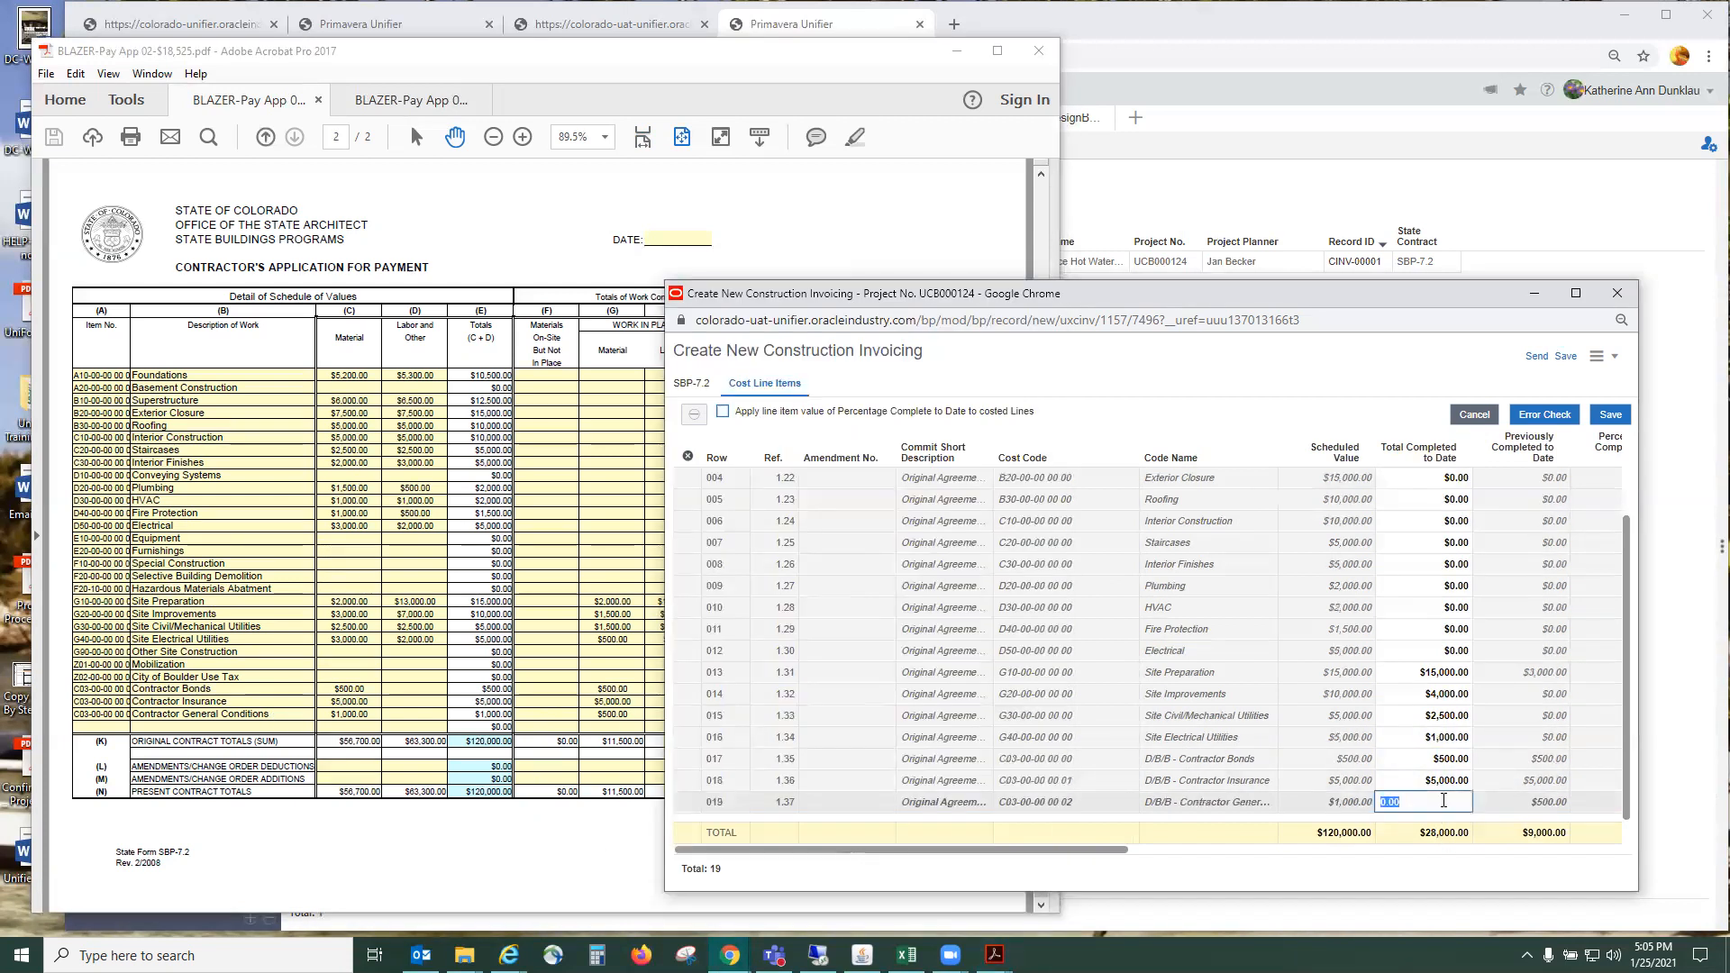
key("Return")
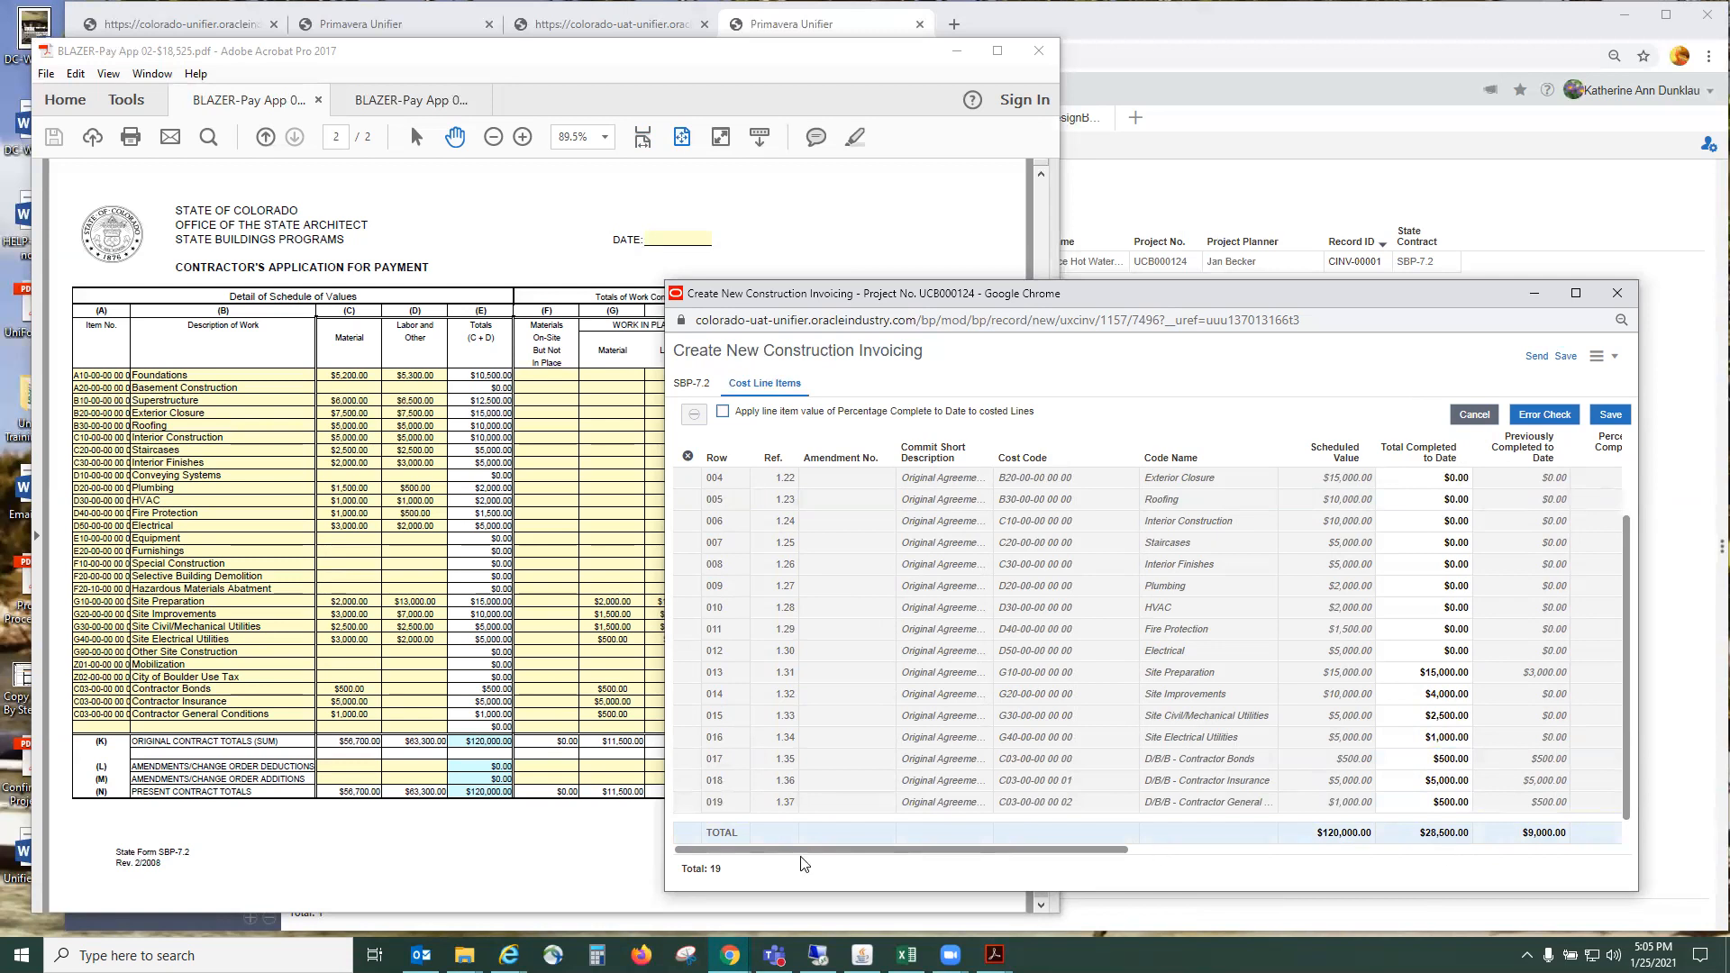
- Compare the invoice's total completed, requested amount, retainage and current payment due with the pay application's totals and certificate page
left_click(620, 858)
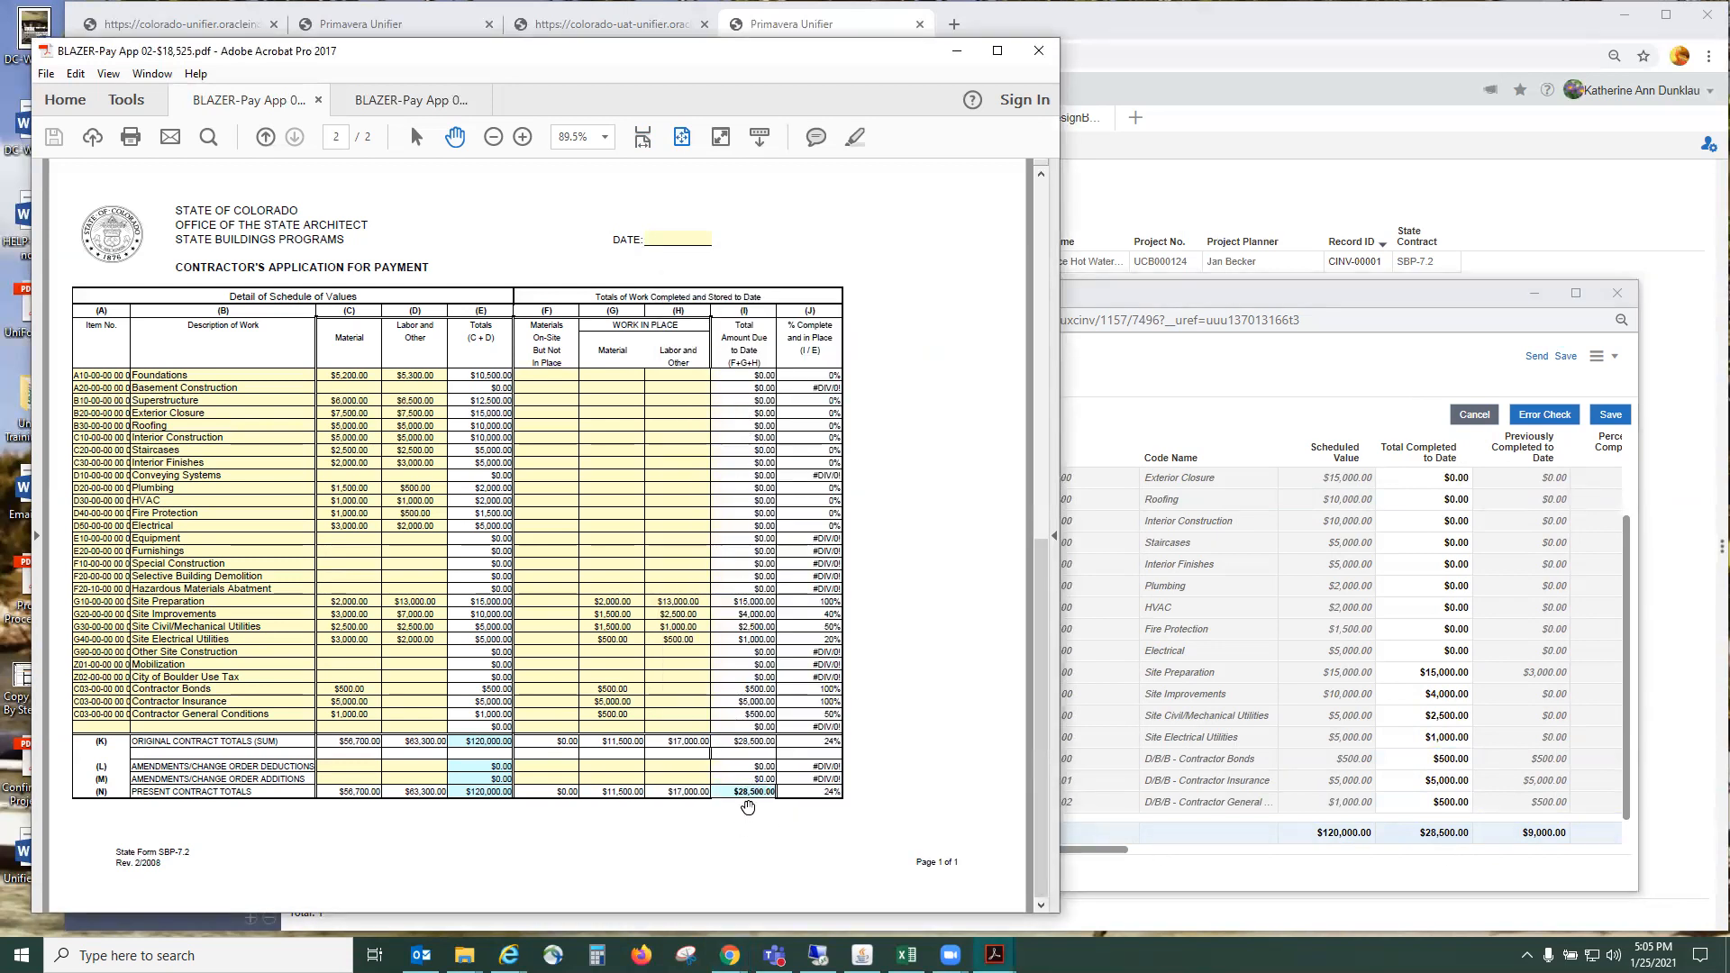
left_click(266, 137)
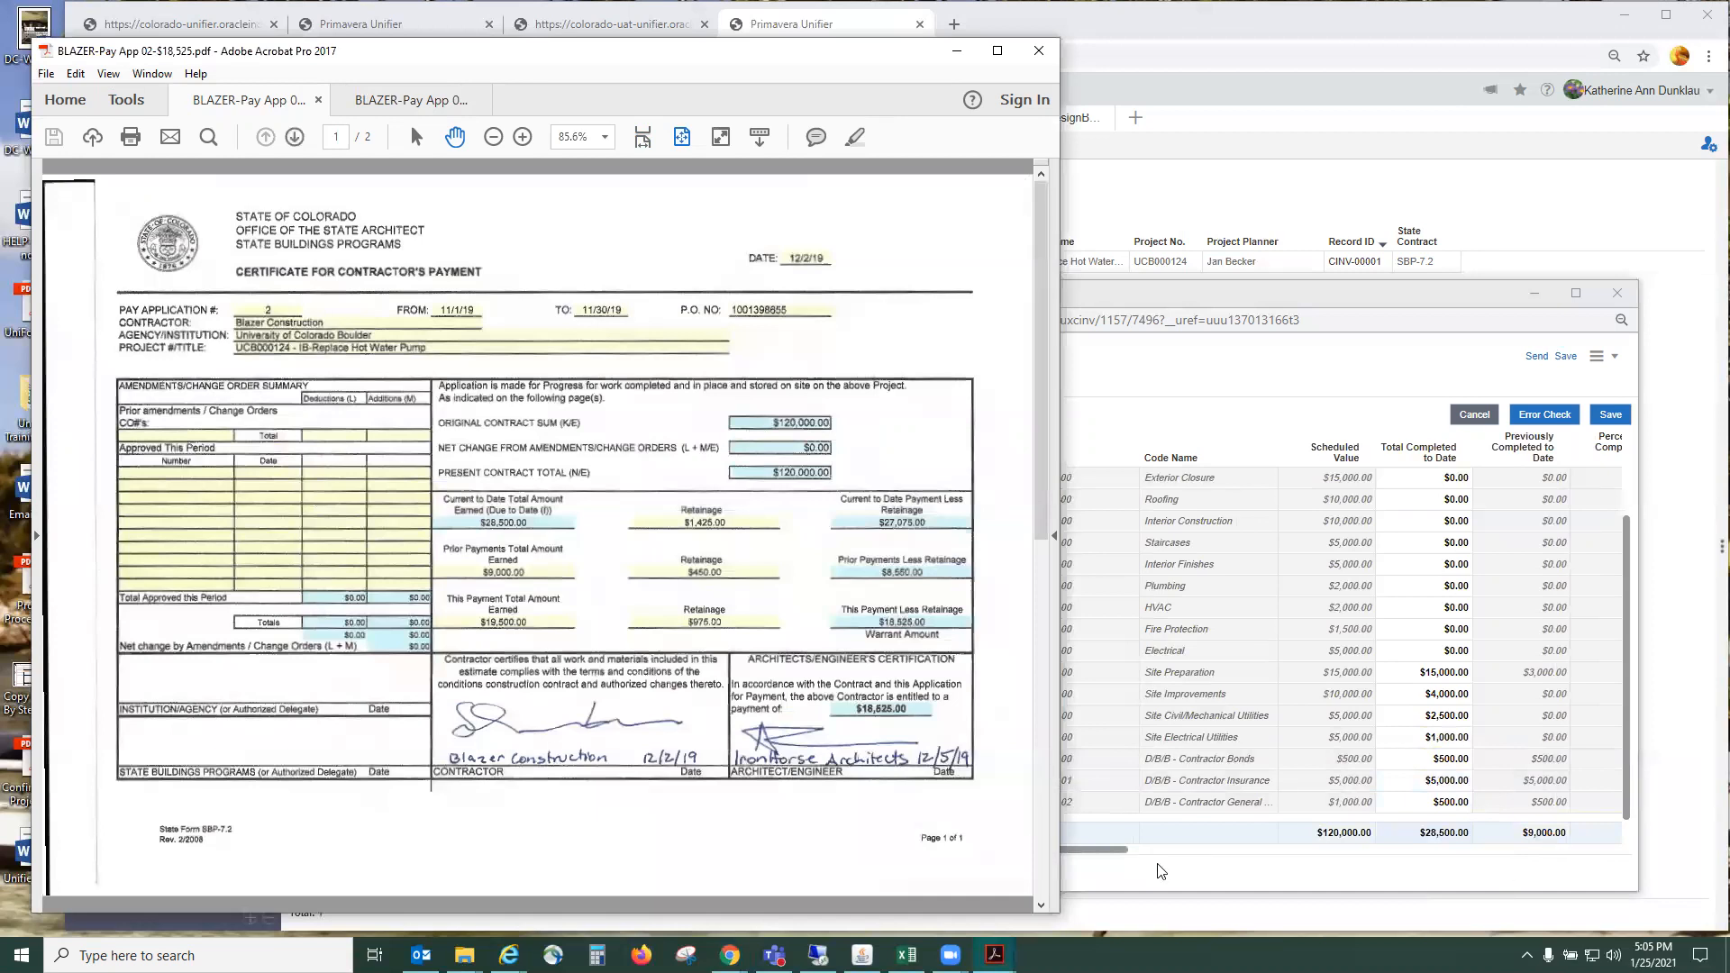
left_click(1083, 852)
left_click_drag(1099, 854, 1340, 854)
left_click(633, 823)
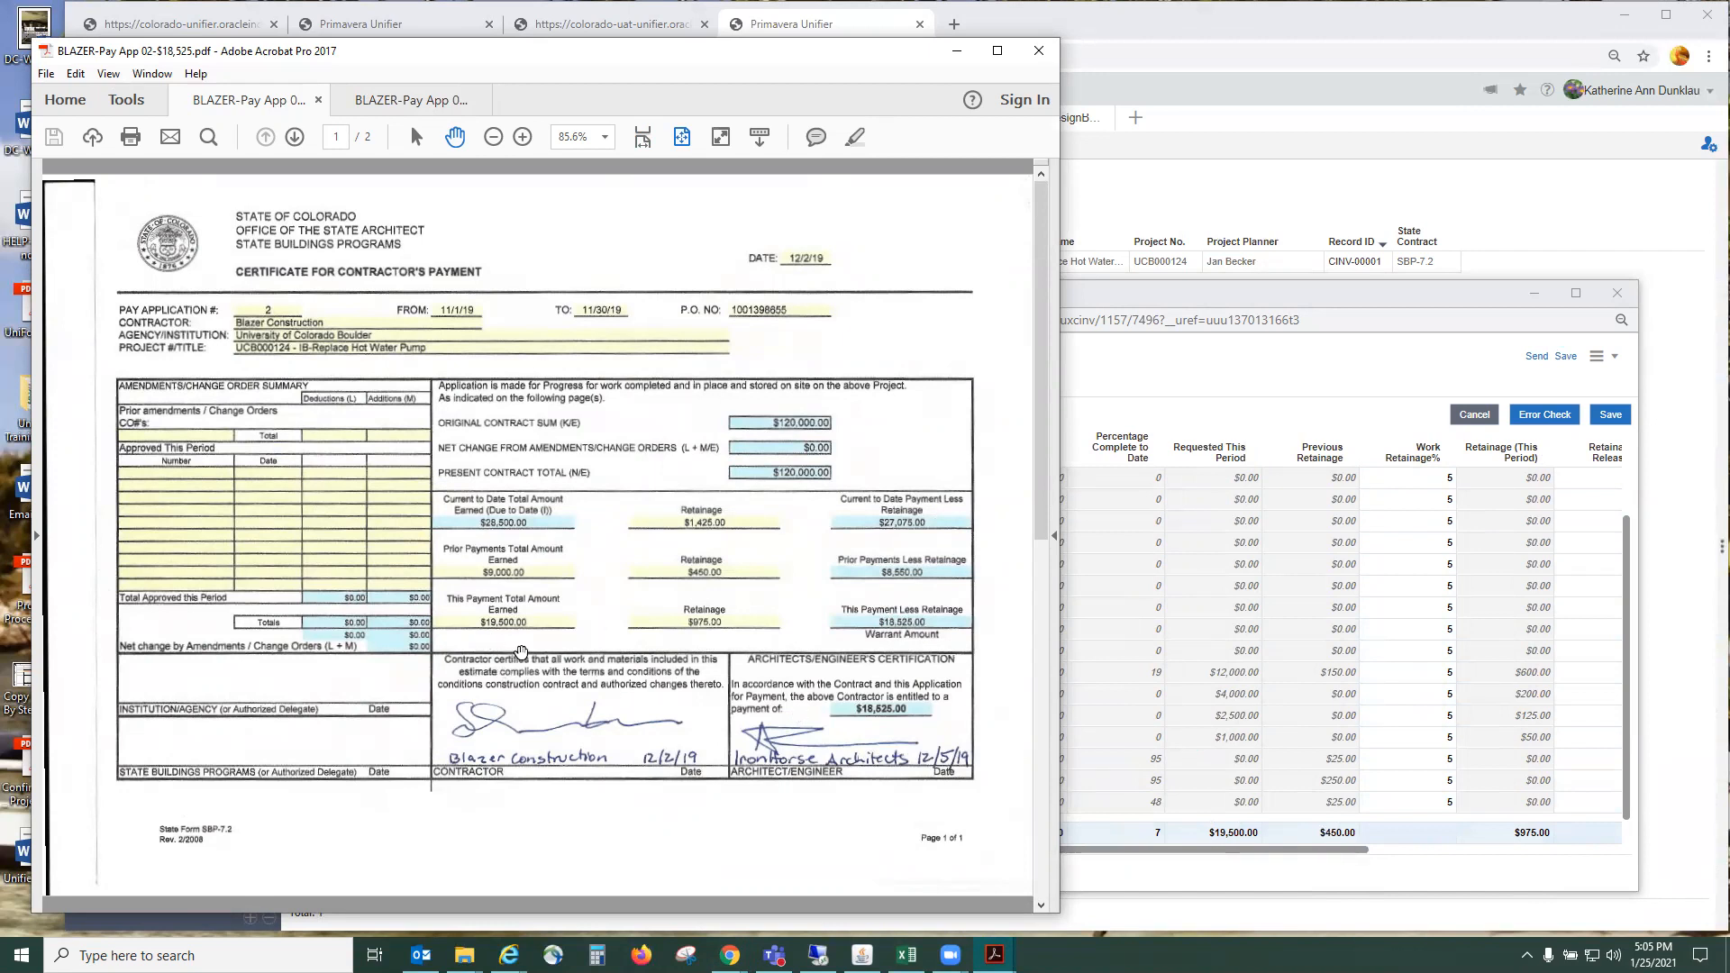
left_click_drag(1364, 851, 1580, 875)
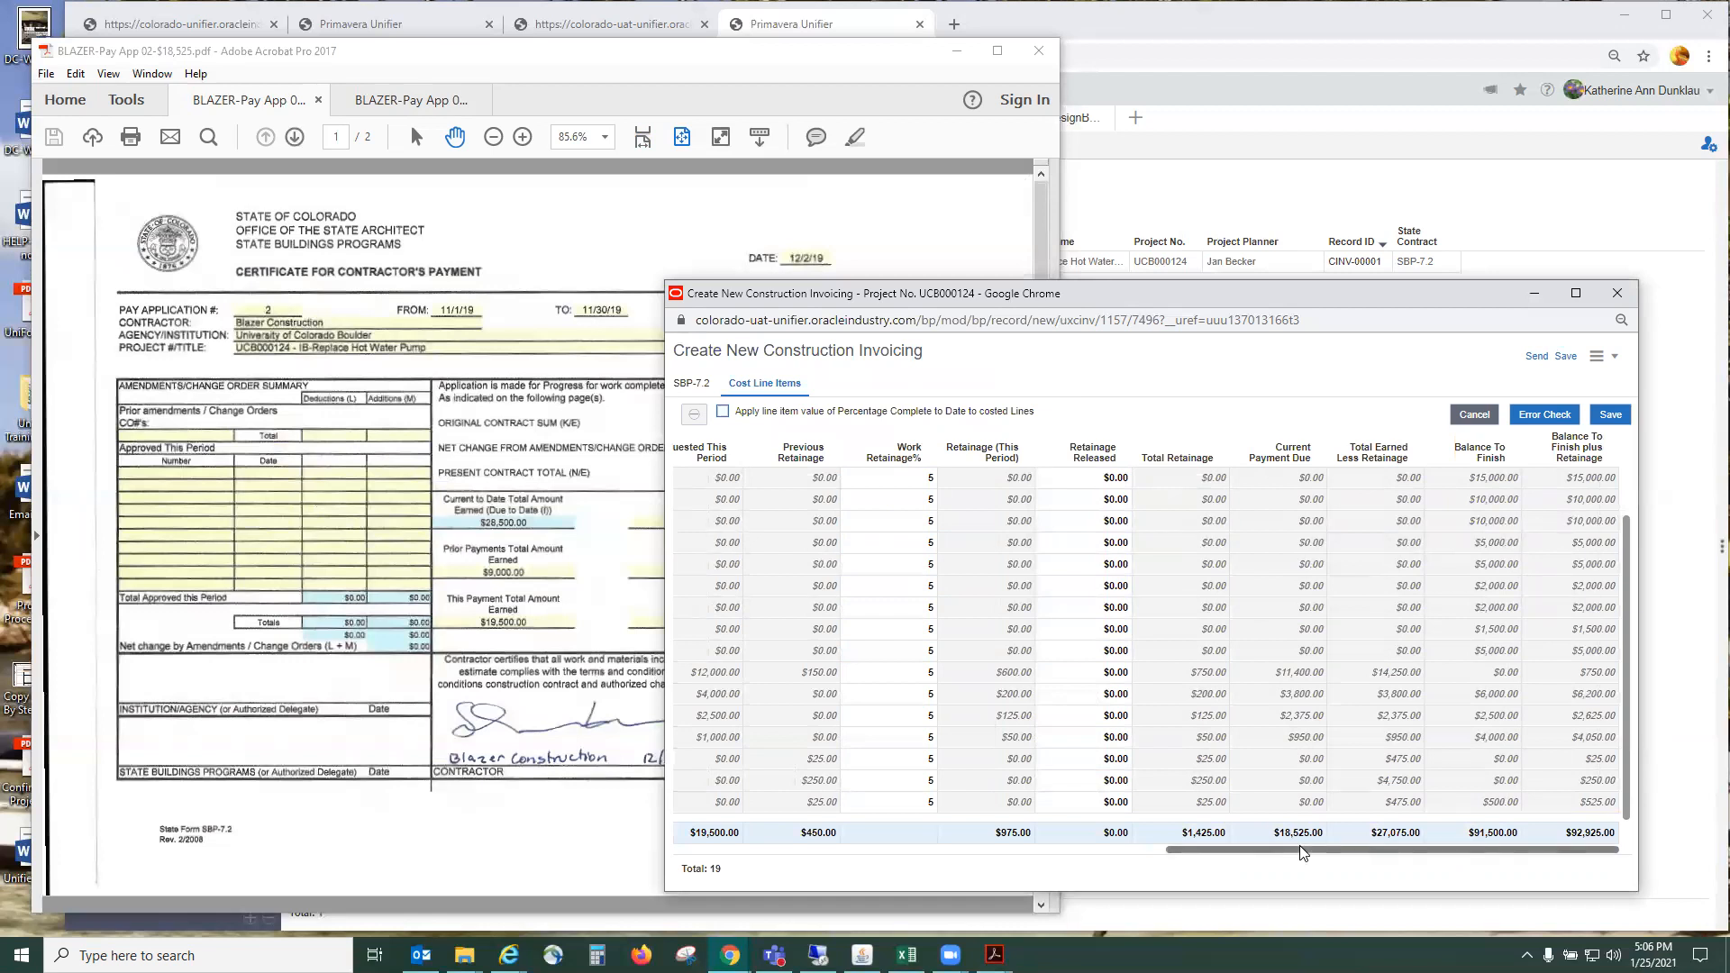
left_click(590, 808)
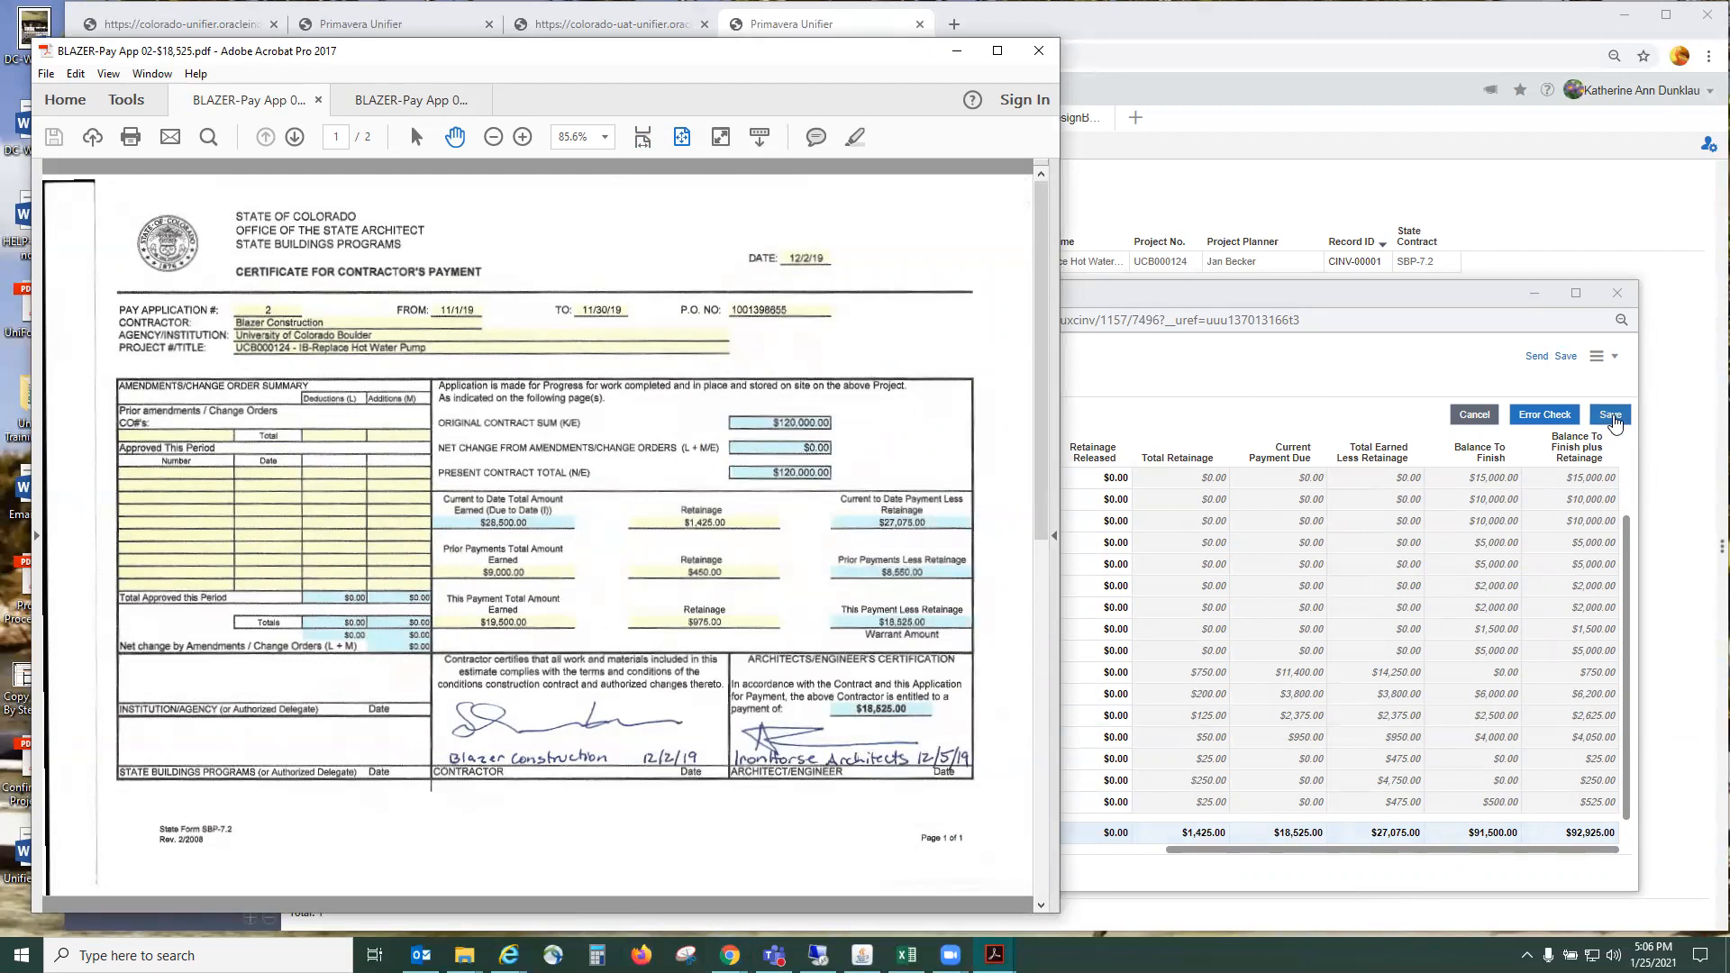
- Save the cost line items and close all the open PDFs in Acrobat
left_click(1611, 415)
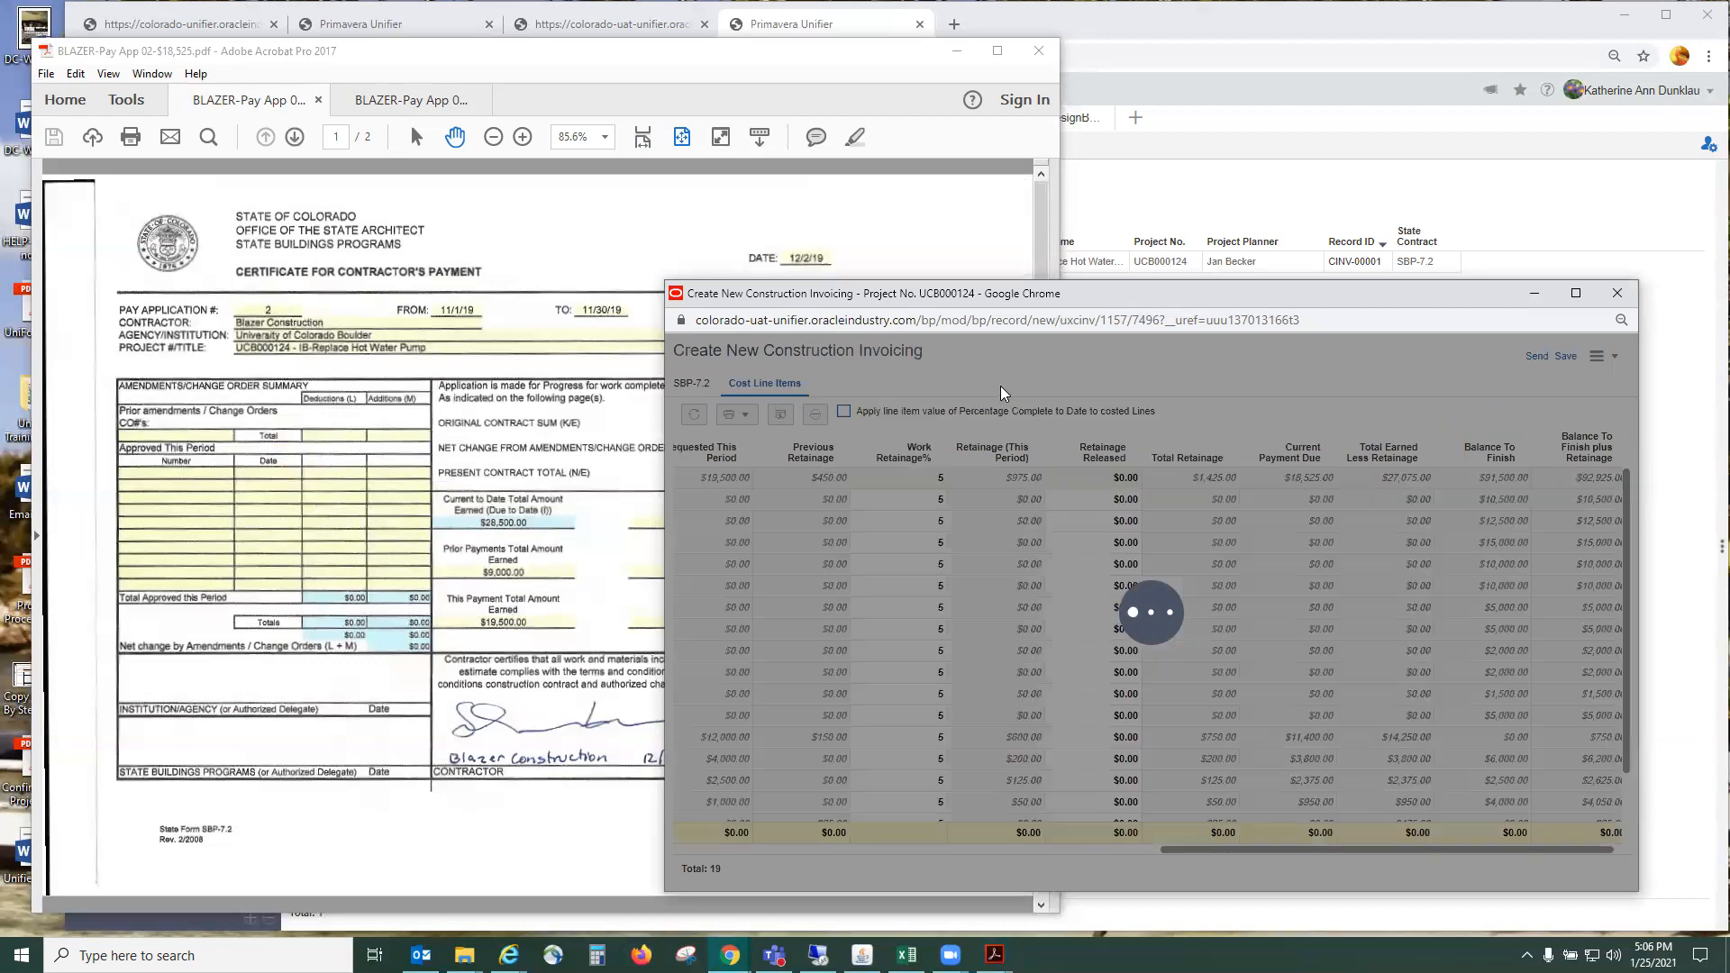
left_click(1039, 49)
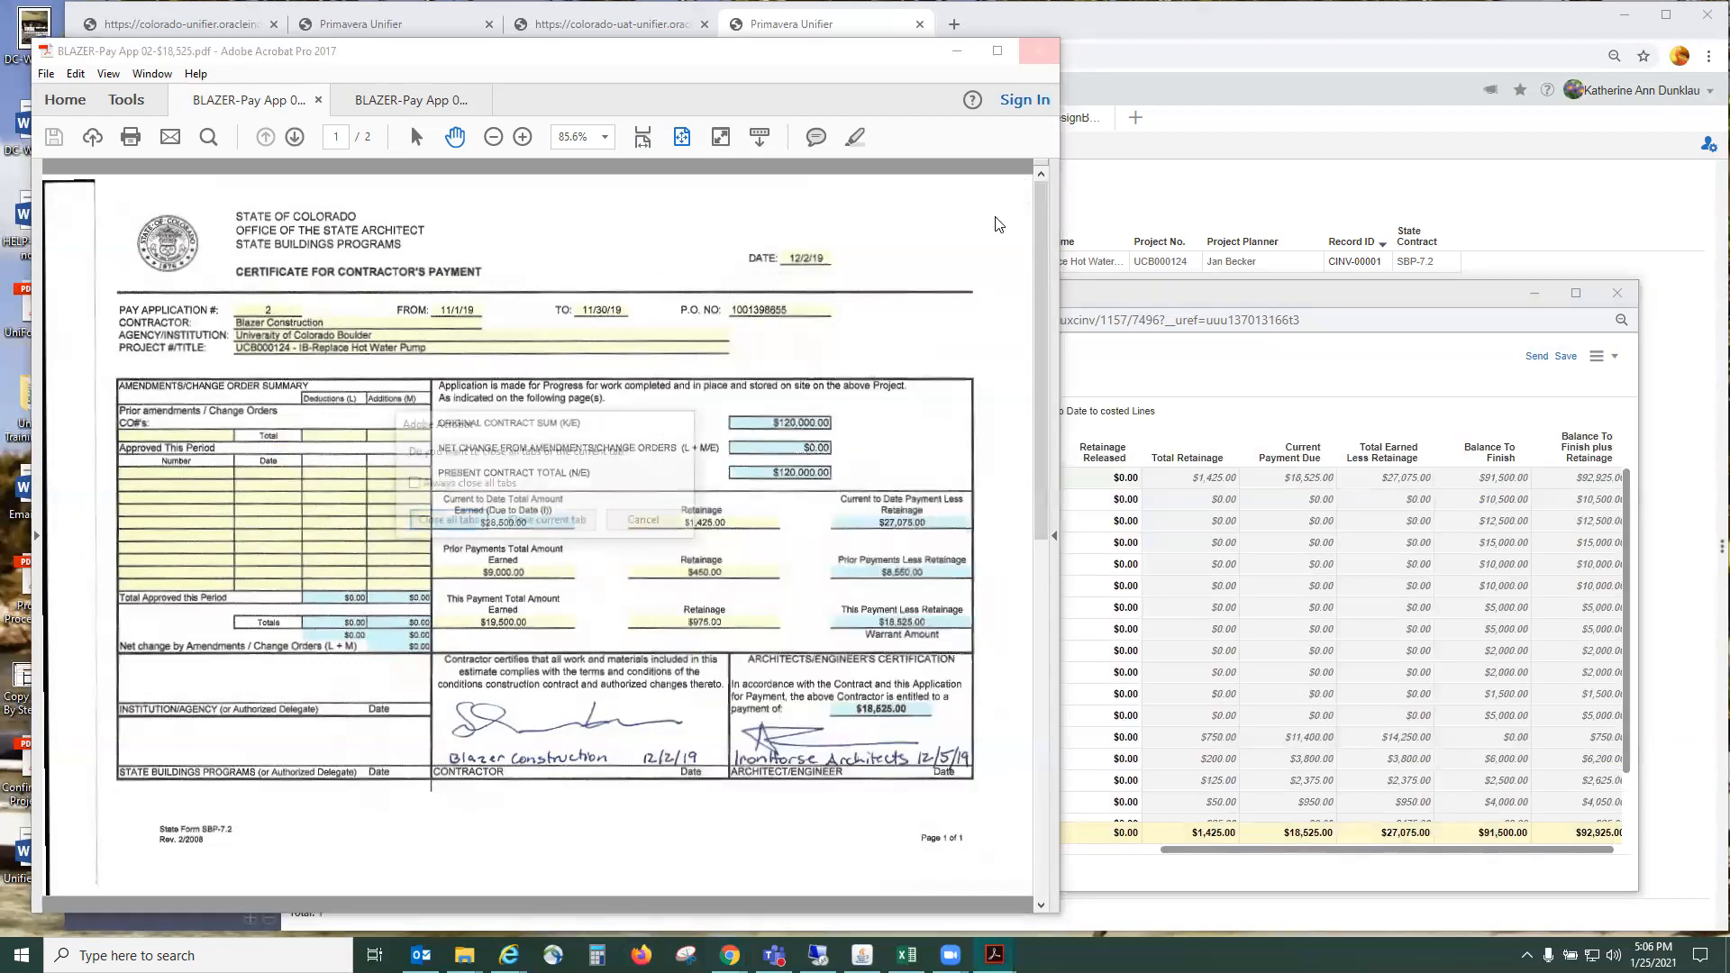
left_click(441, 523)
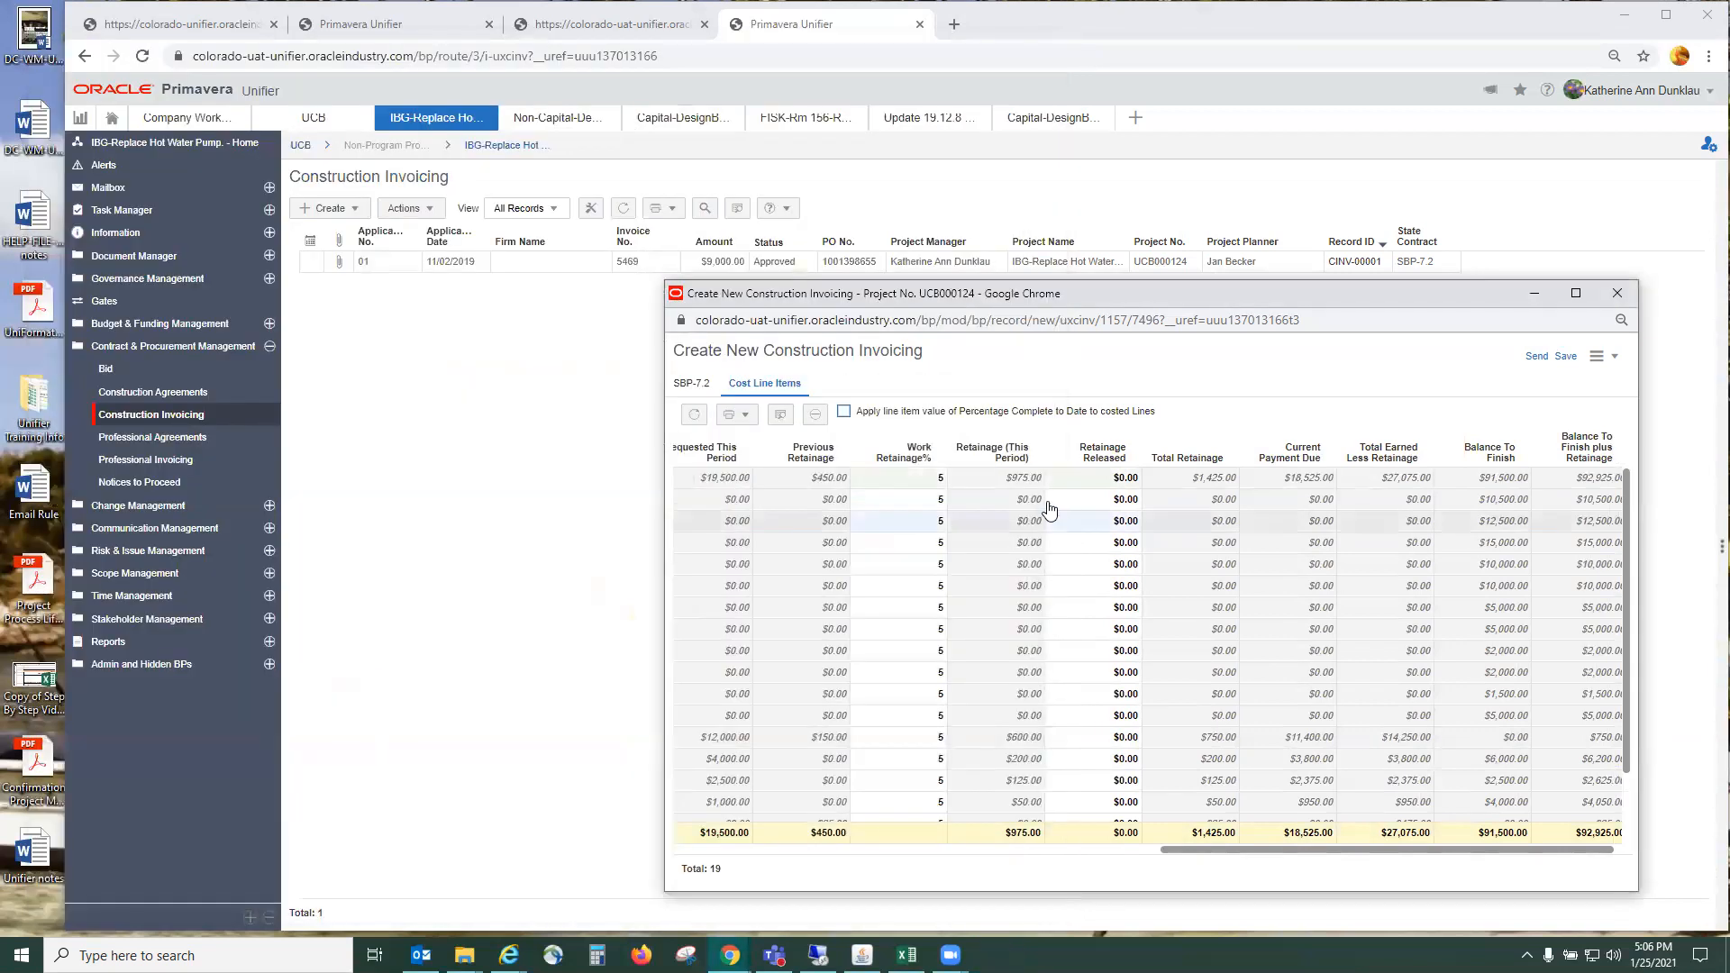
- Attach BLAZER-Pay App 02-$18,525.pdf and BLAZER-Pay App 02-Inv.pdf from the computer to the SBP-7.2 invoice form
left_click(685, 385)
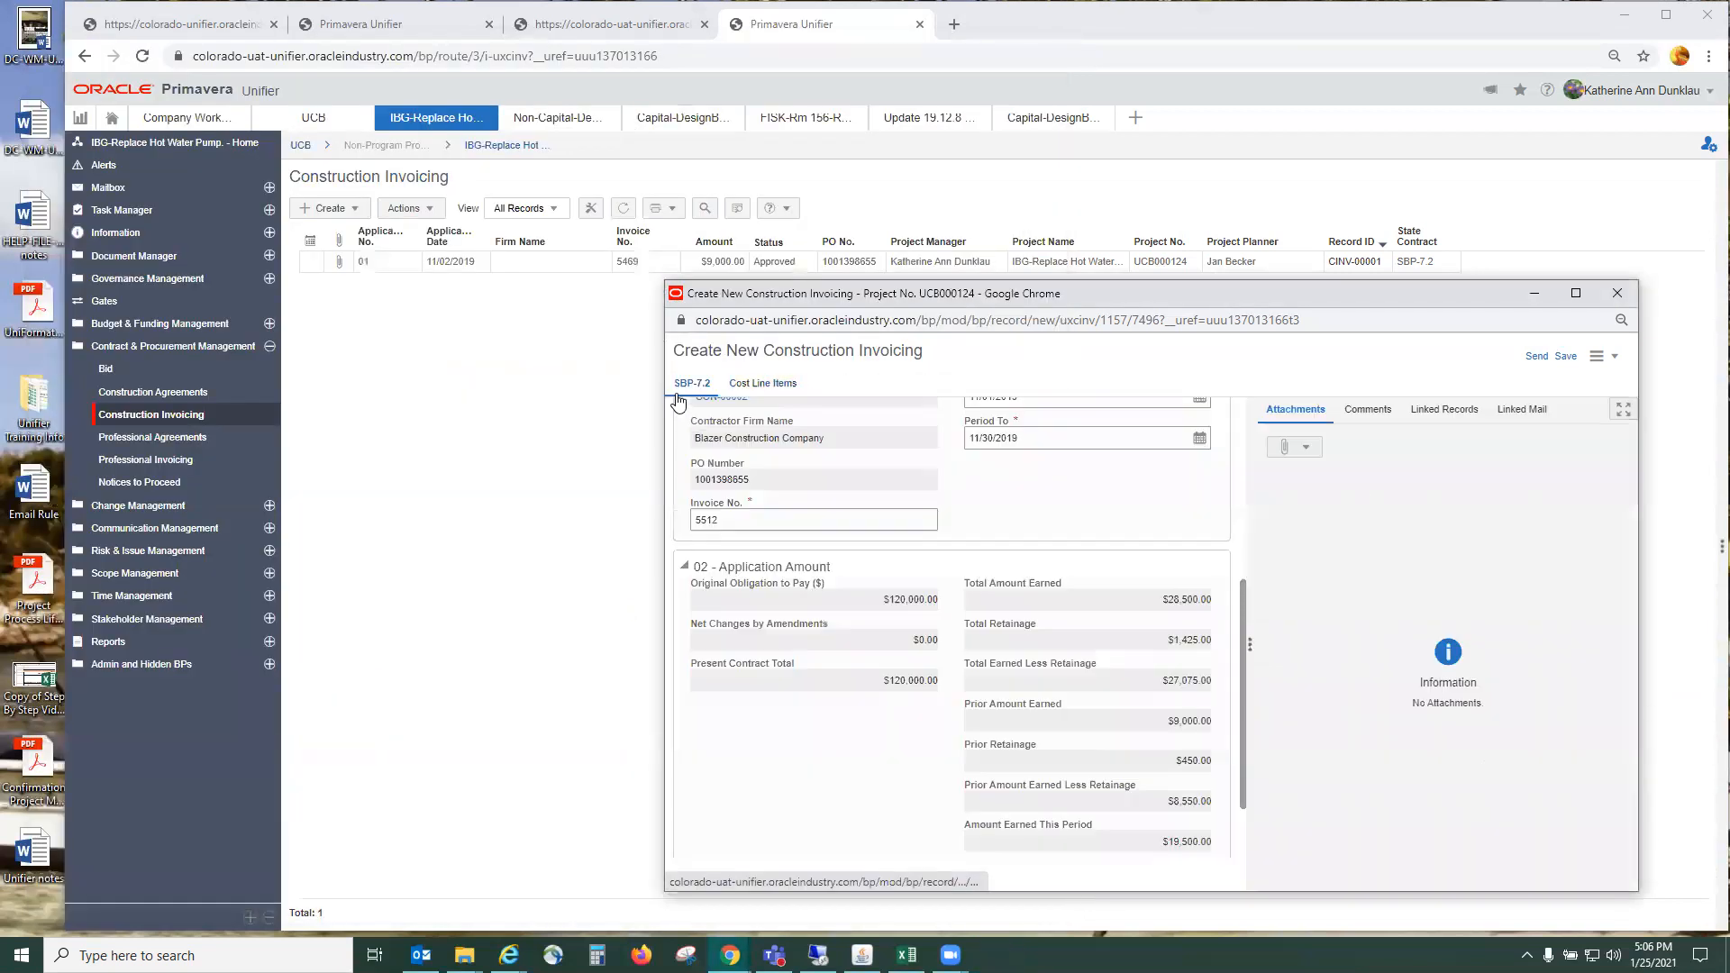
left_click(1306, 449)
left_click(1297, 470)
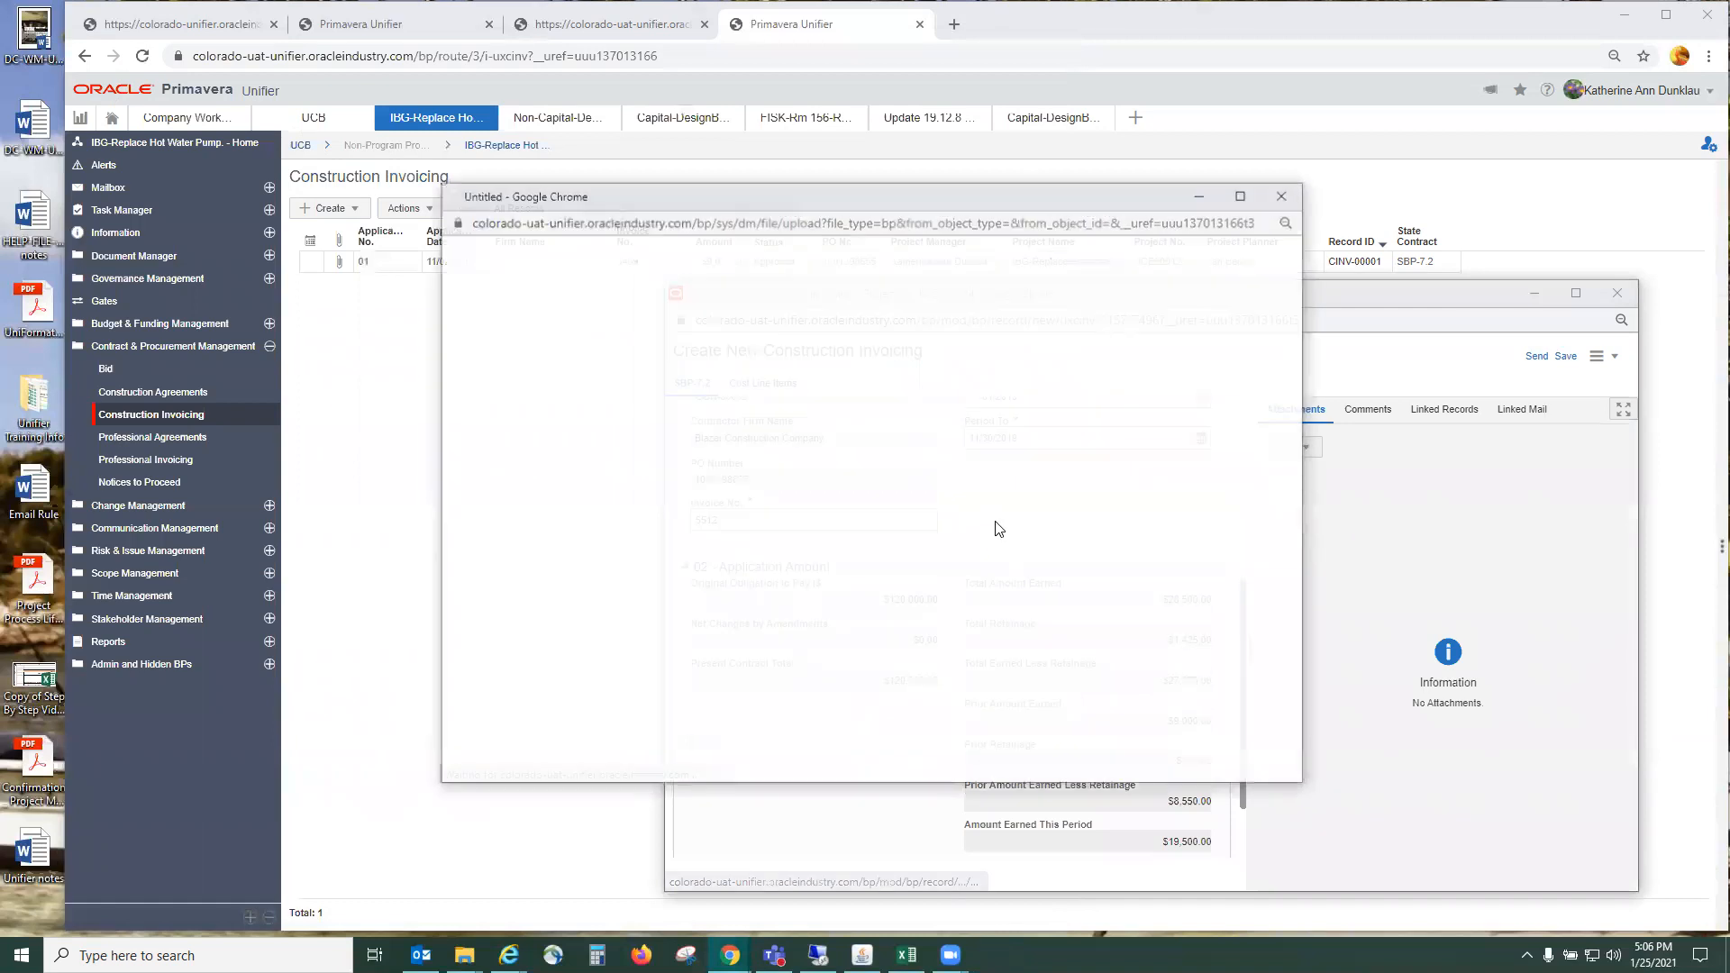
left_click(501, 273)
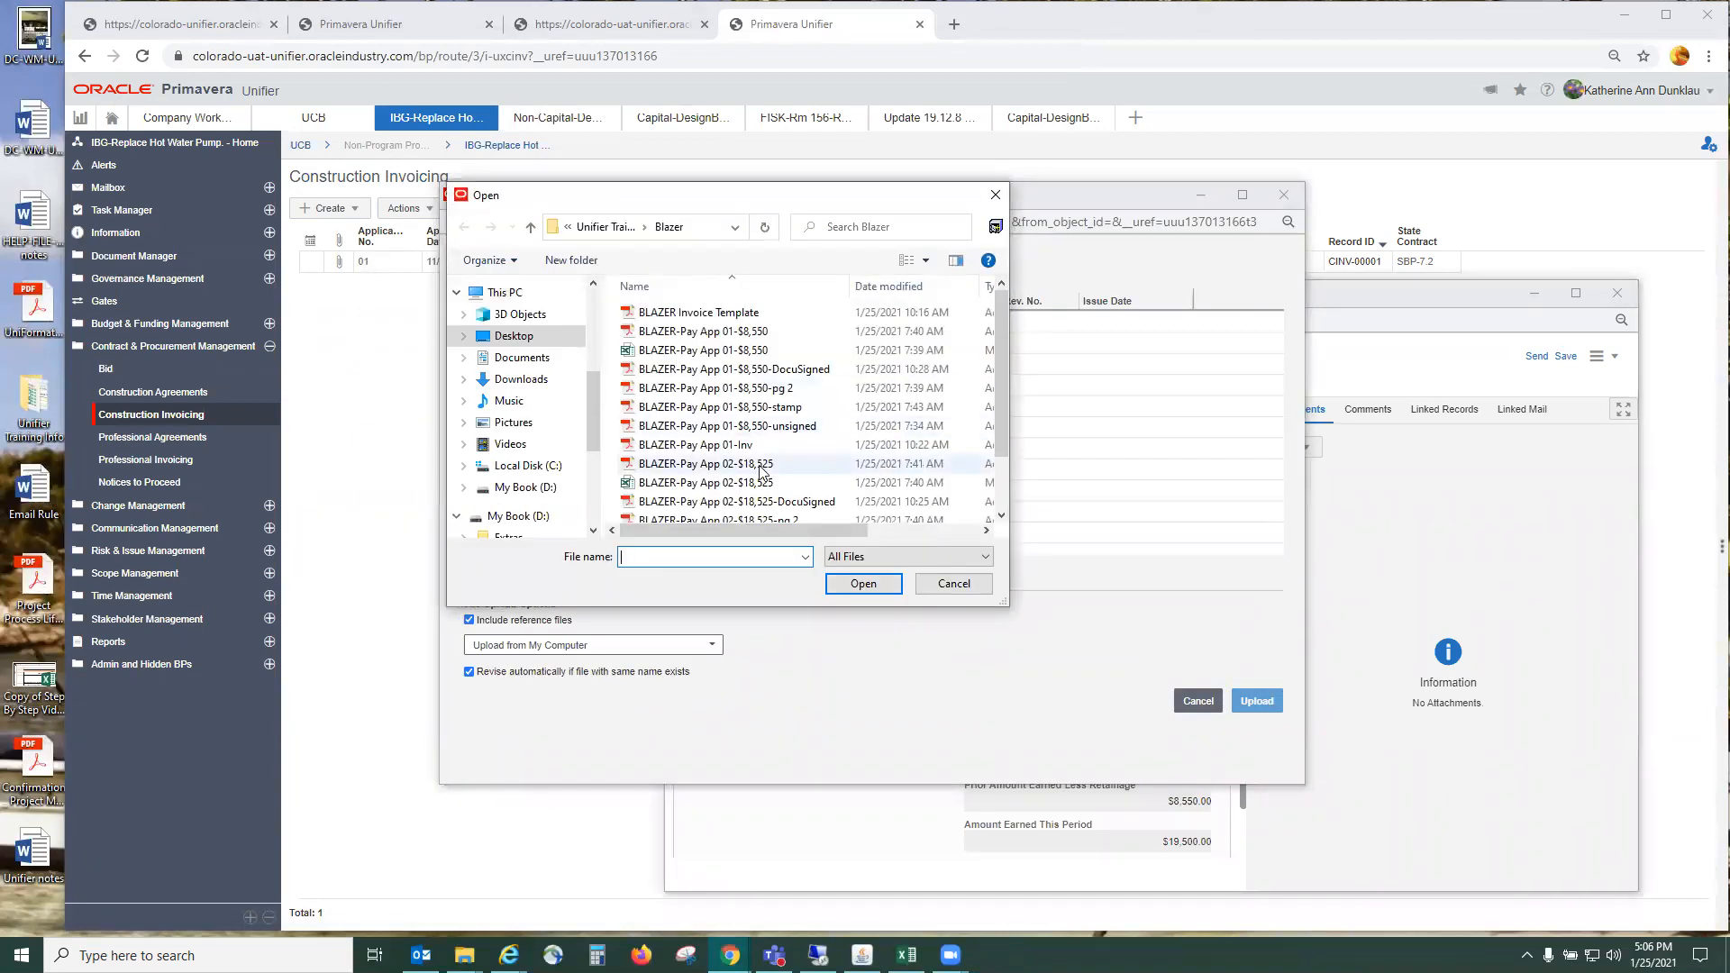
scroll(759, 470, "down", 1)
left_click(752, 405)
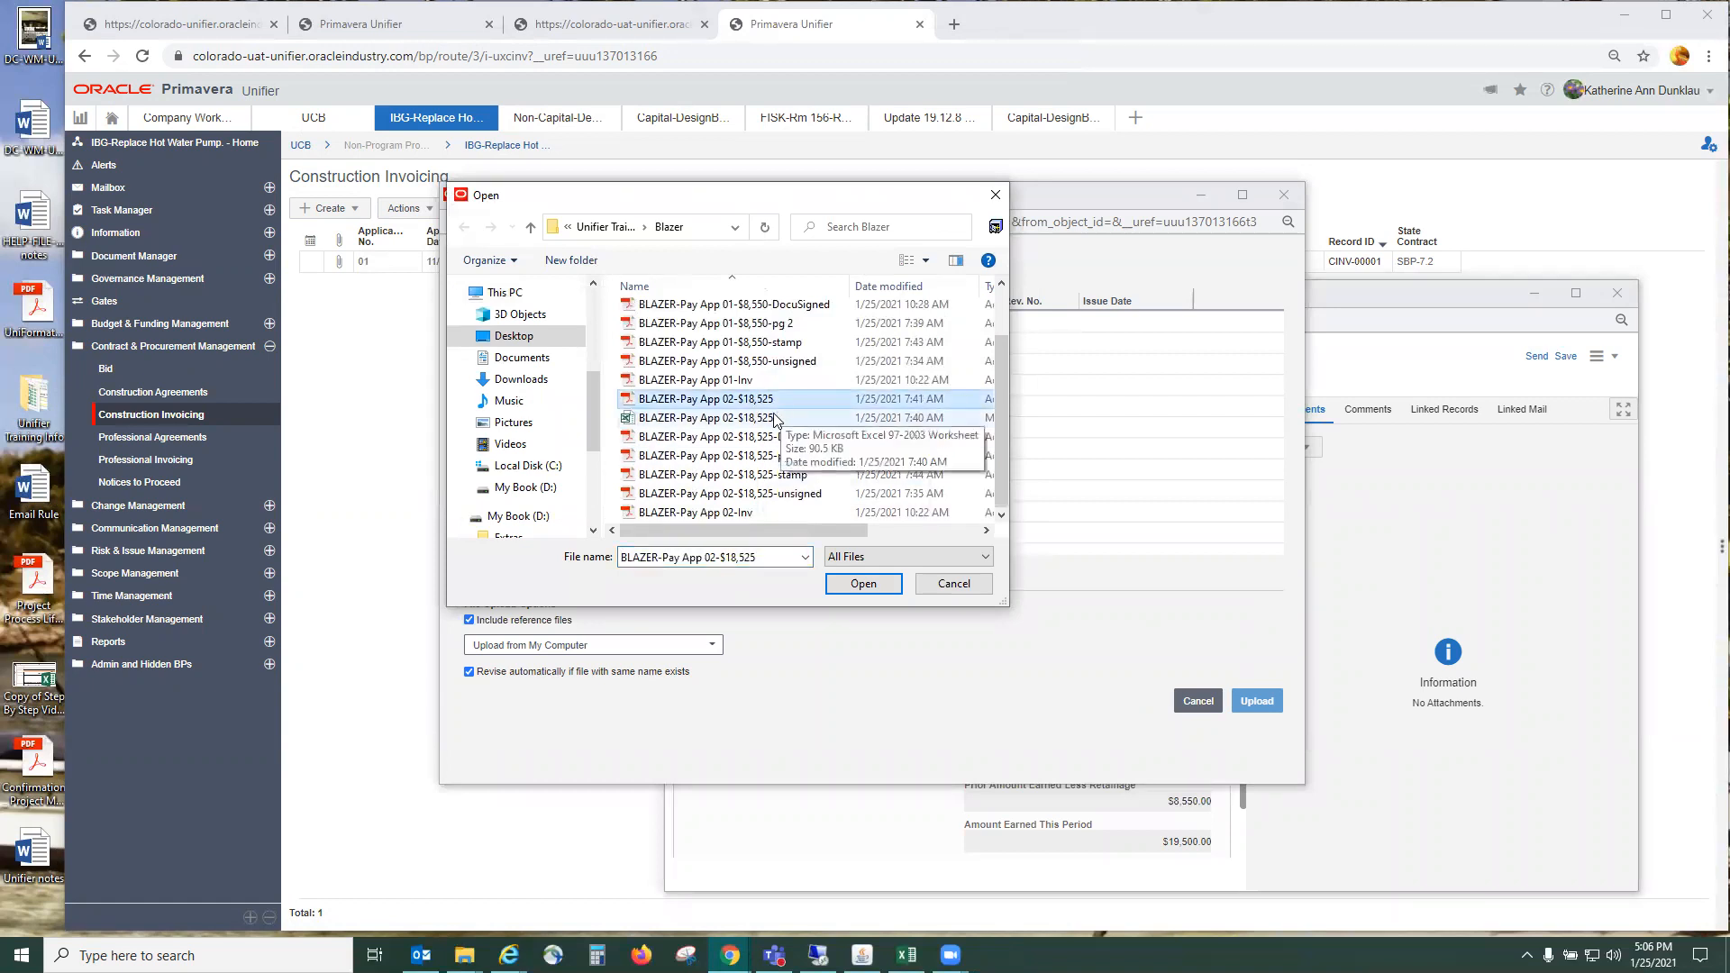
left_click(739, 513, "ctrl")
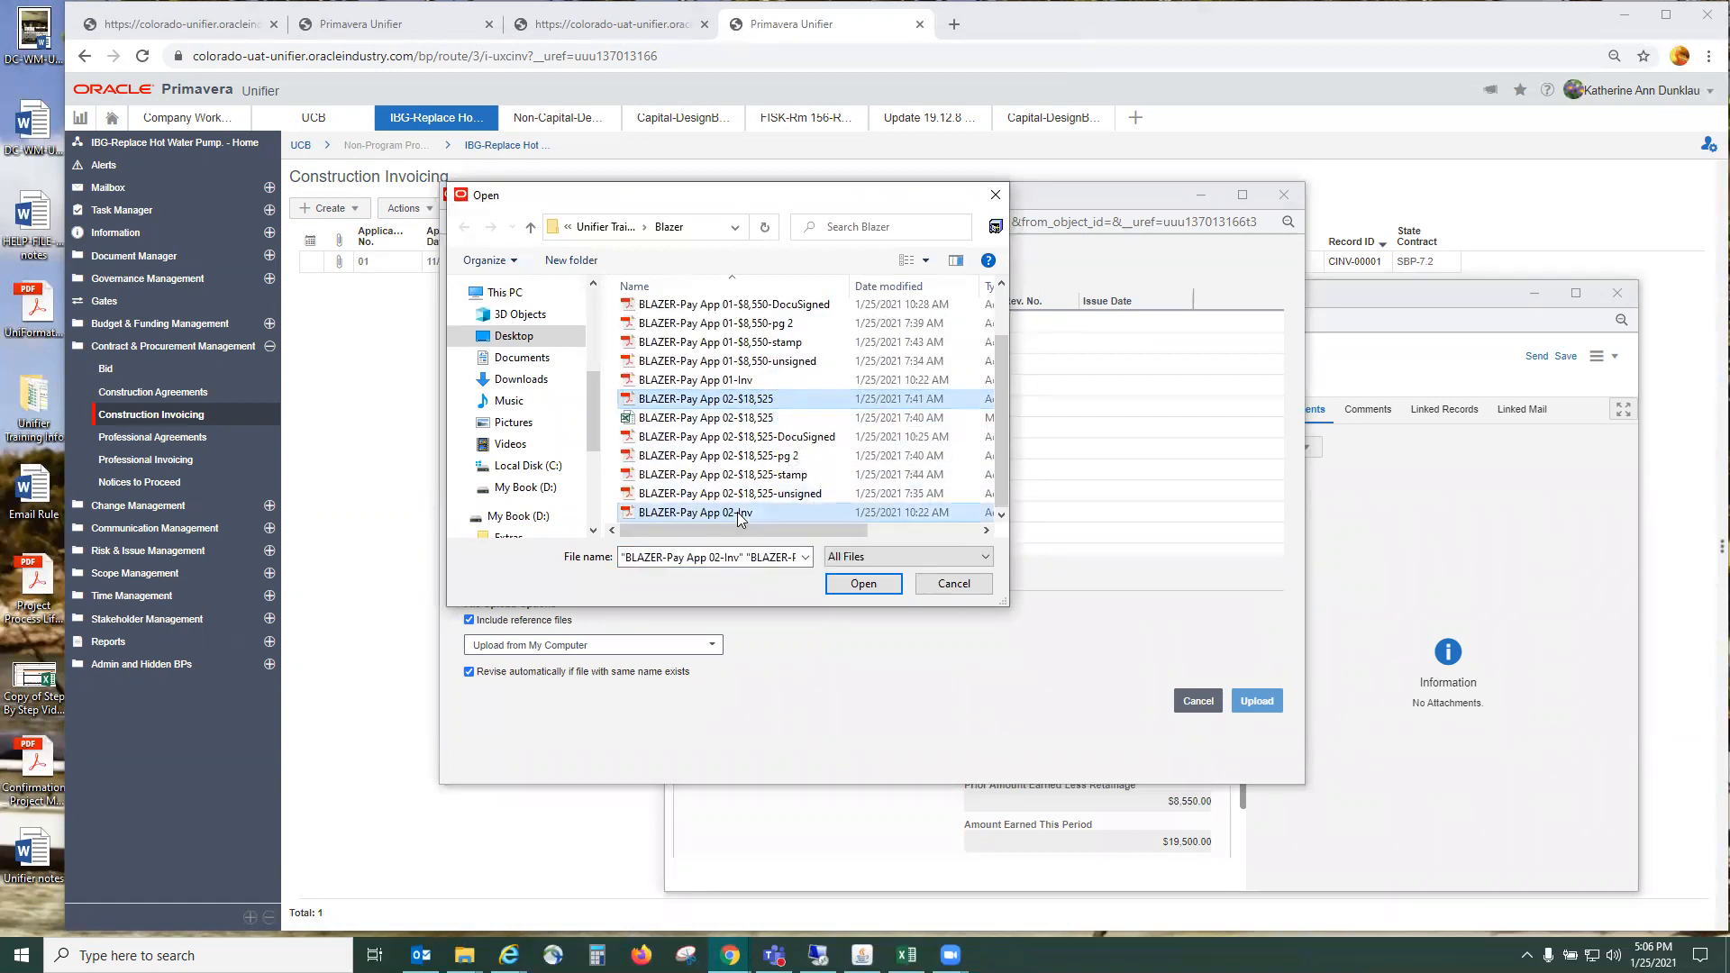
left_click(865, 583)
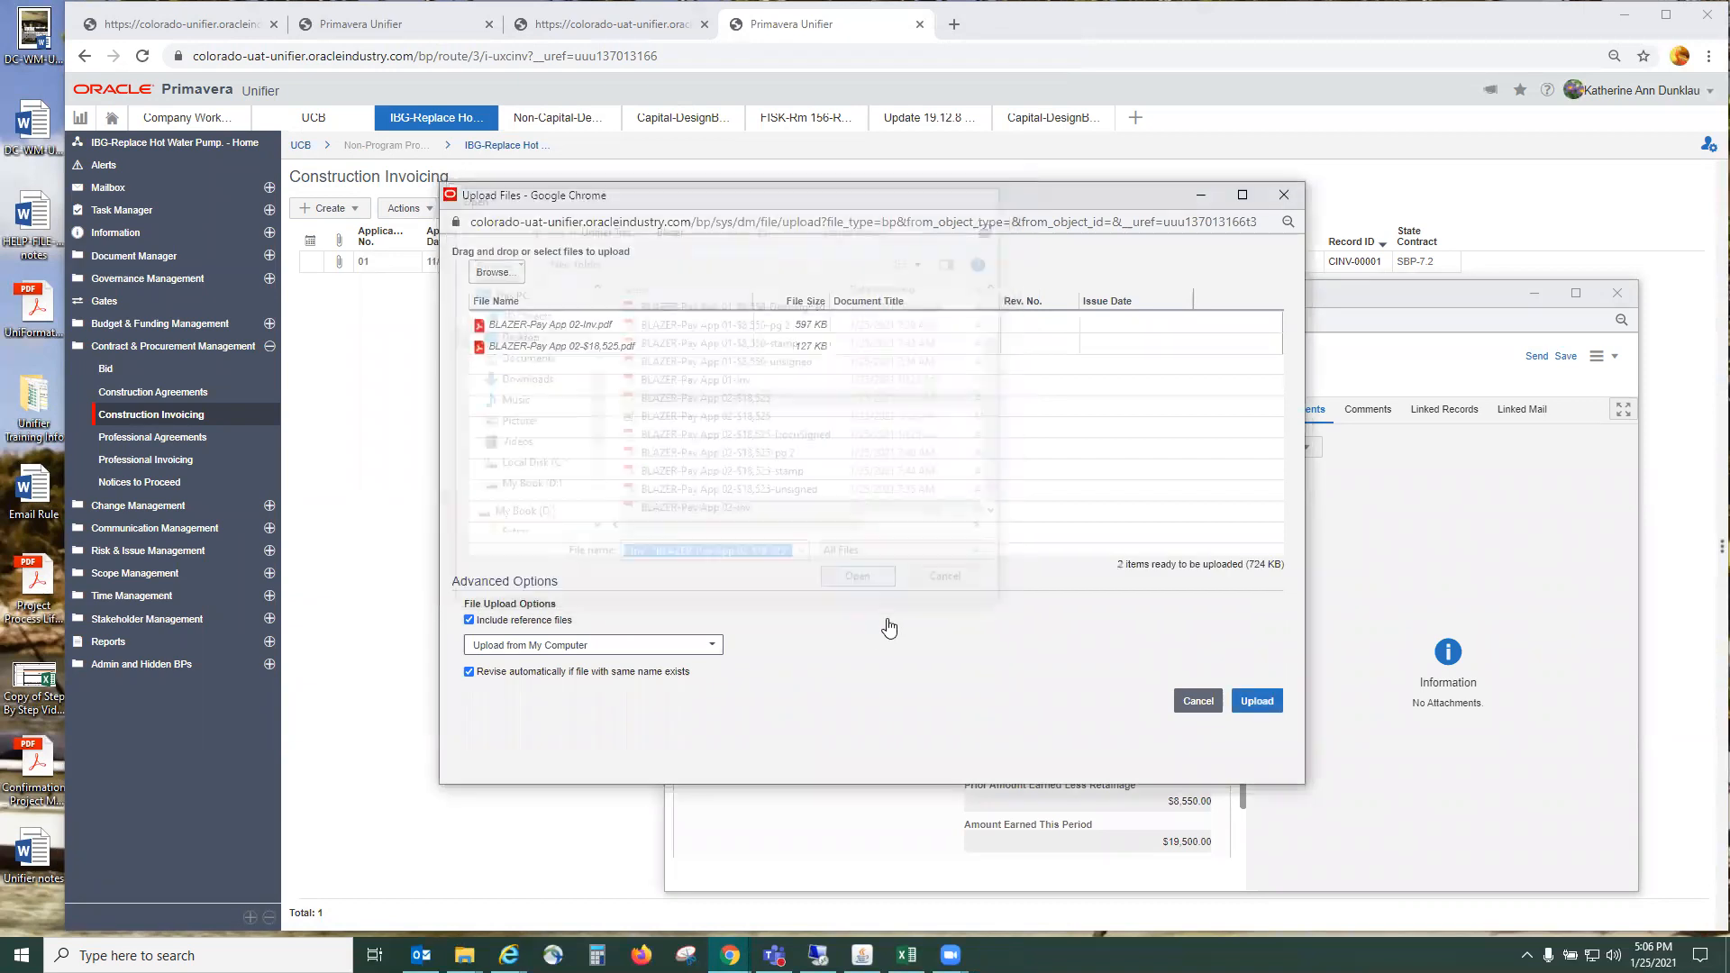
left_click(1257, 700)
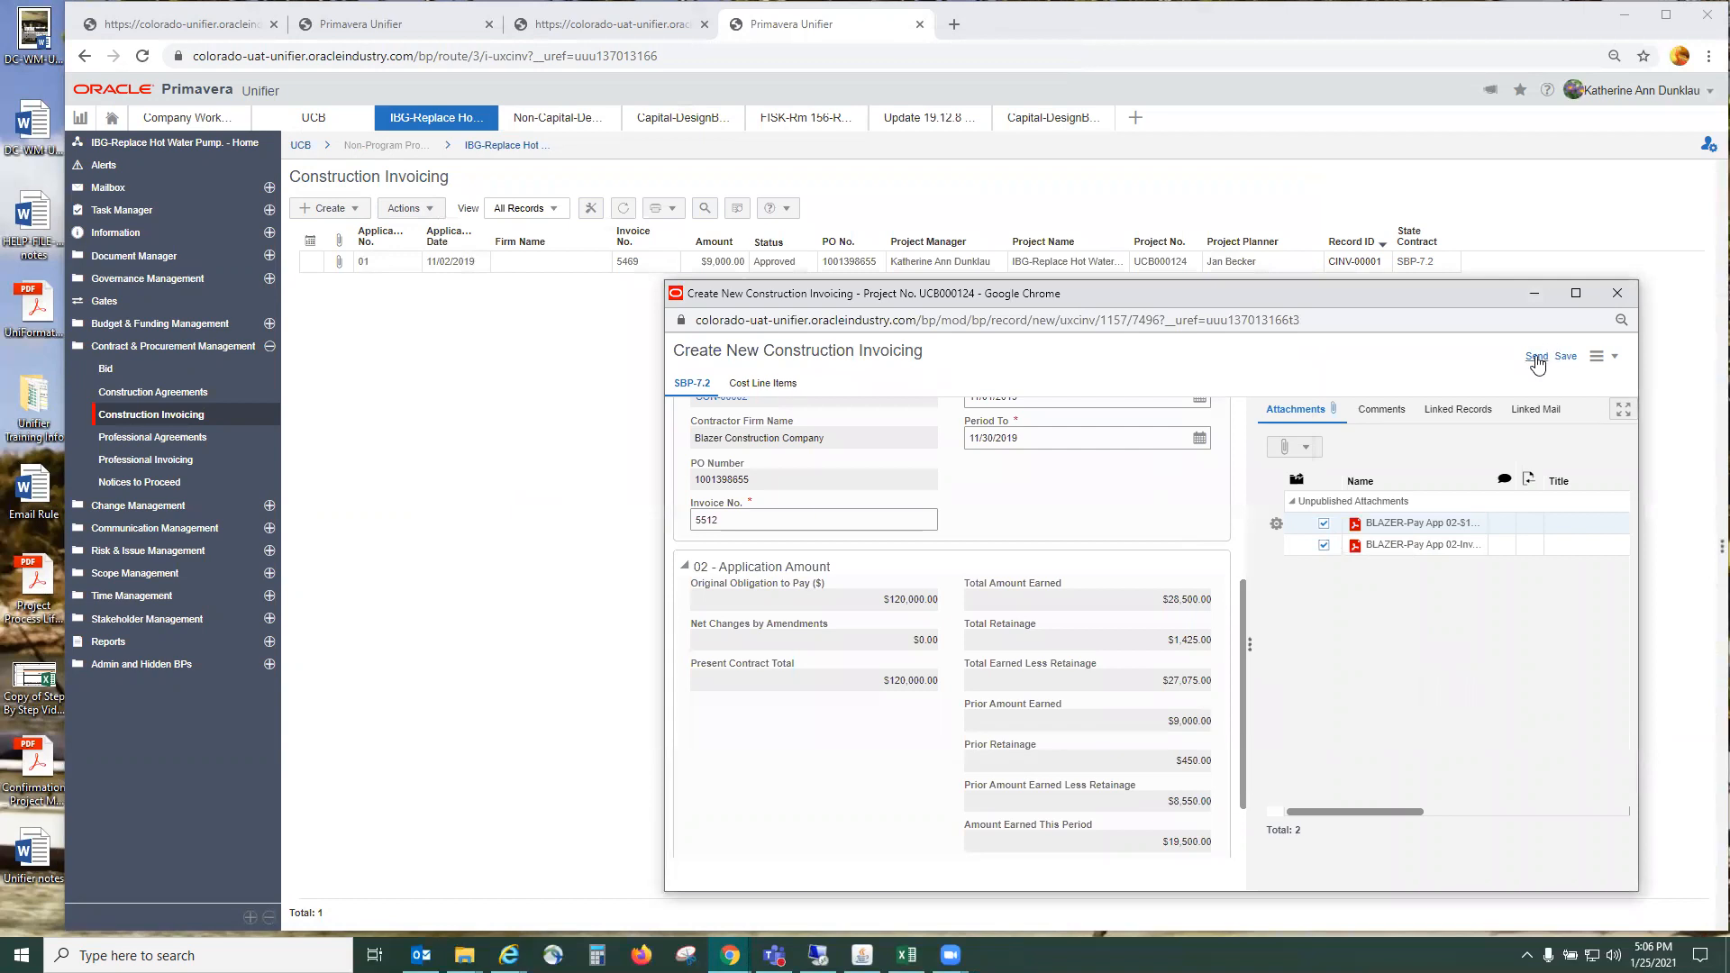
- Review the invoice's header details and send it for review with the Submit workflow action, acknowledging the creation notice
left_click_drag(1246, 651, 1243, 410)
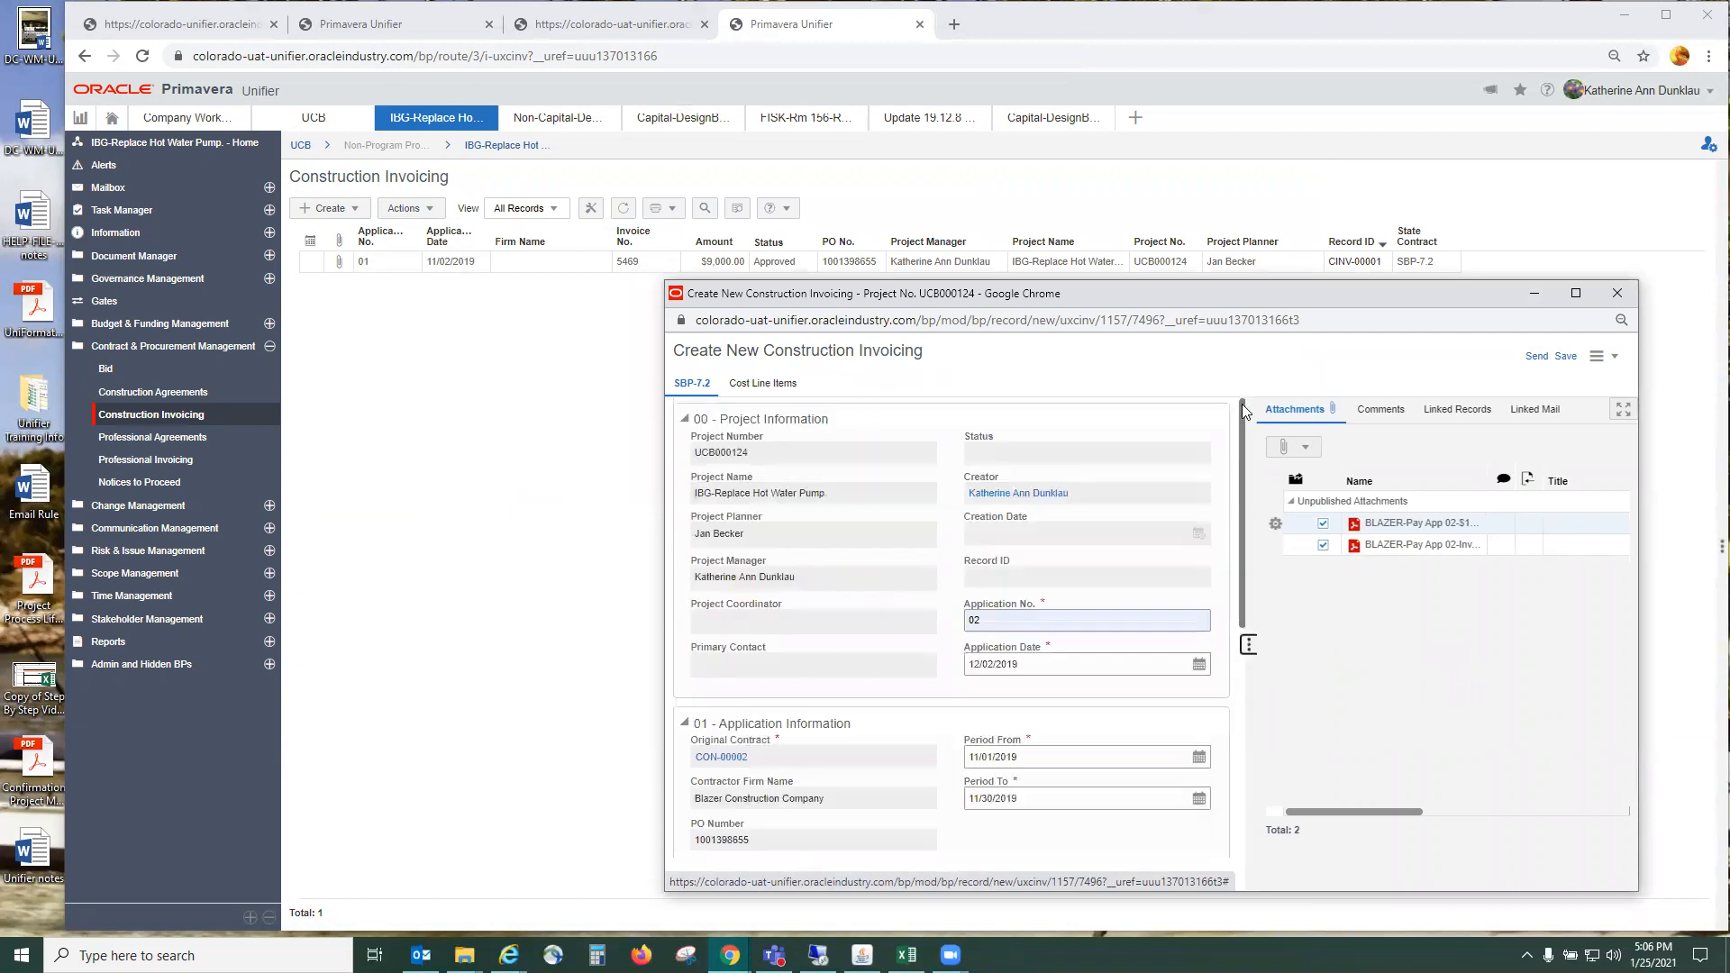
left_click(1537, 356)
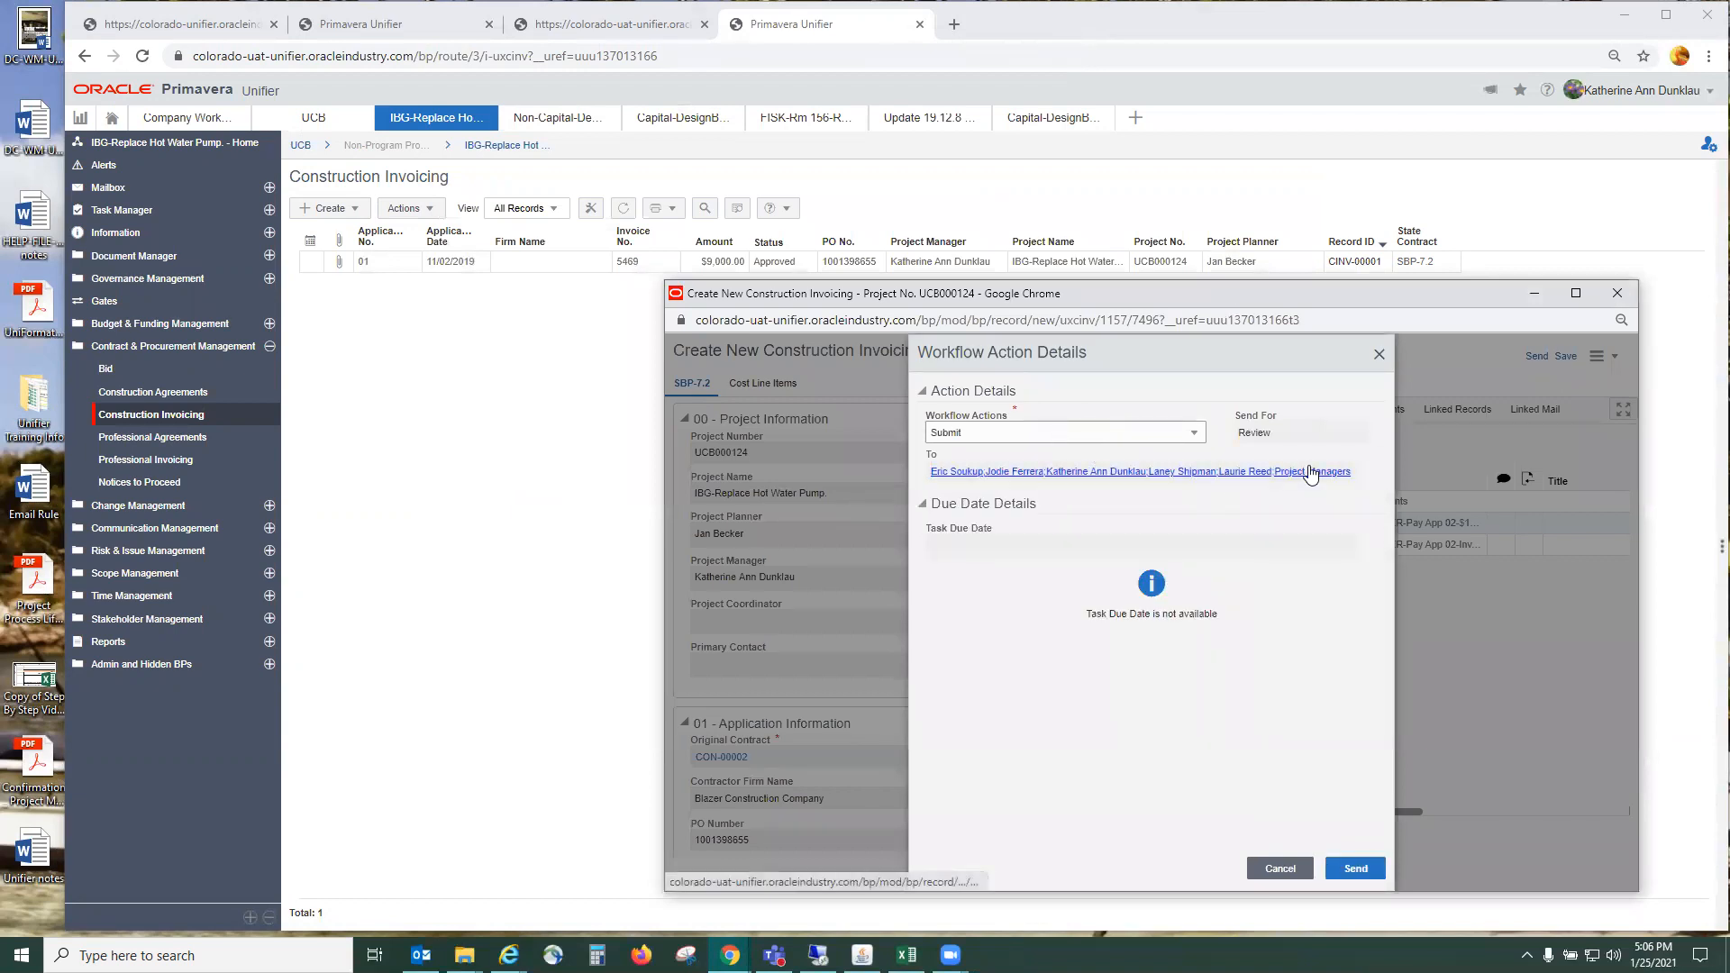
left_click(1356, 868)
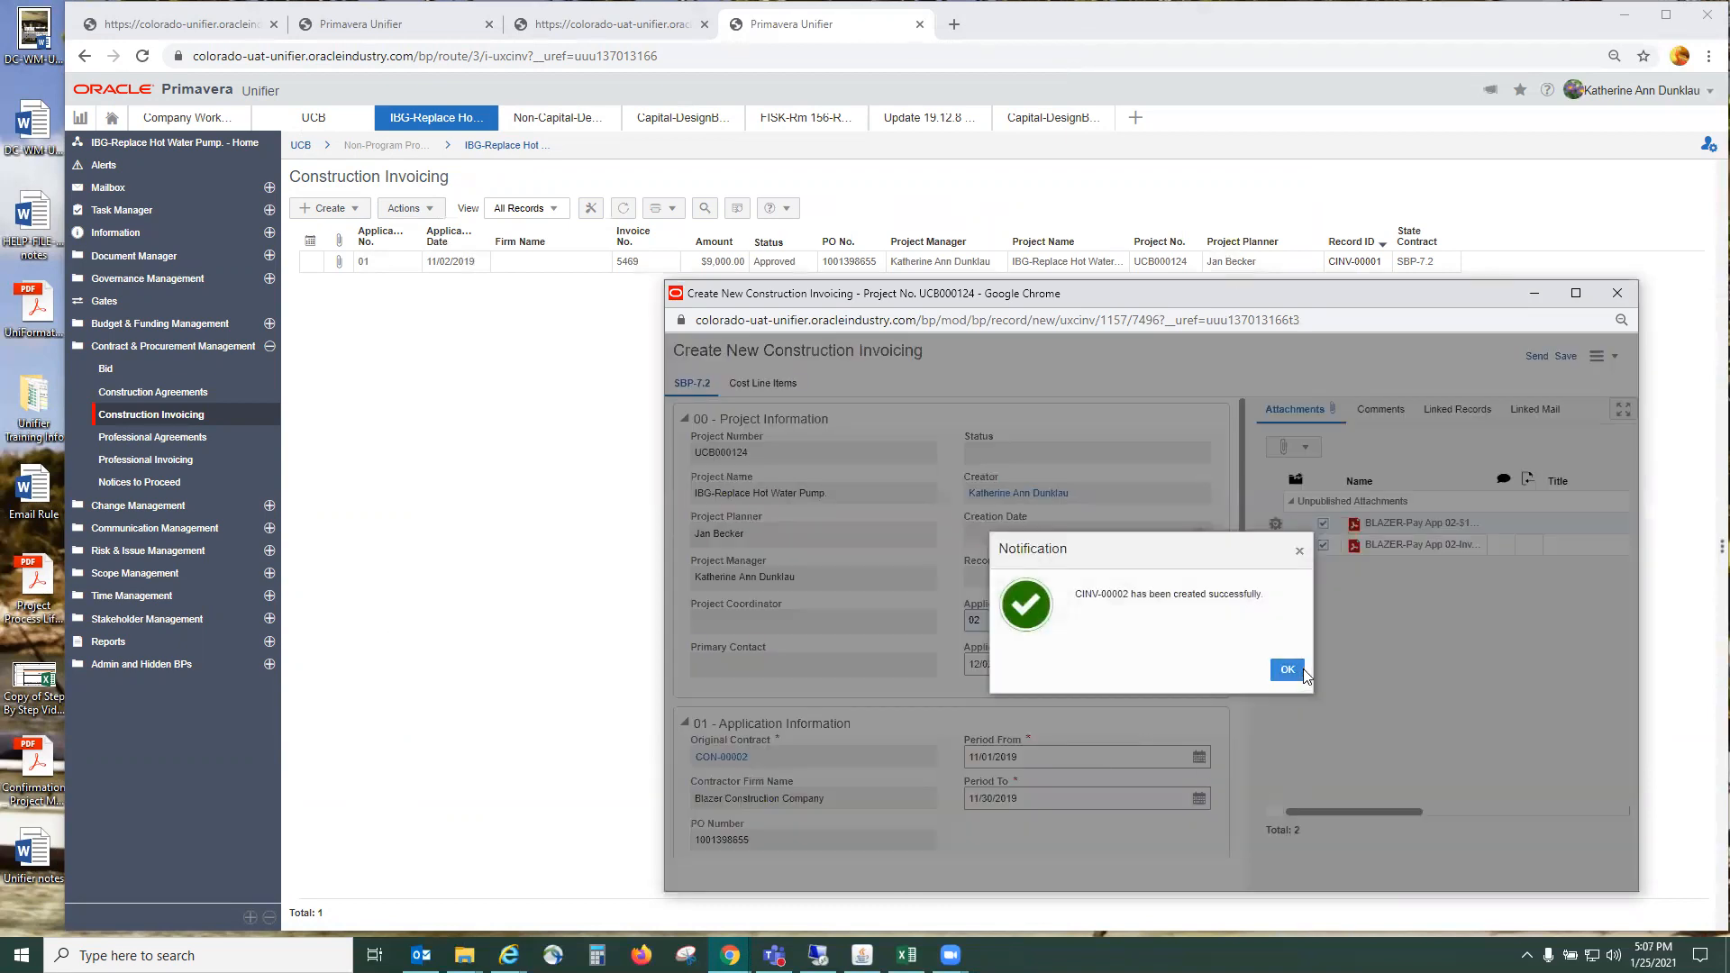
left_click(1302, 670)
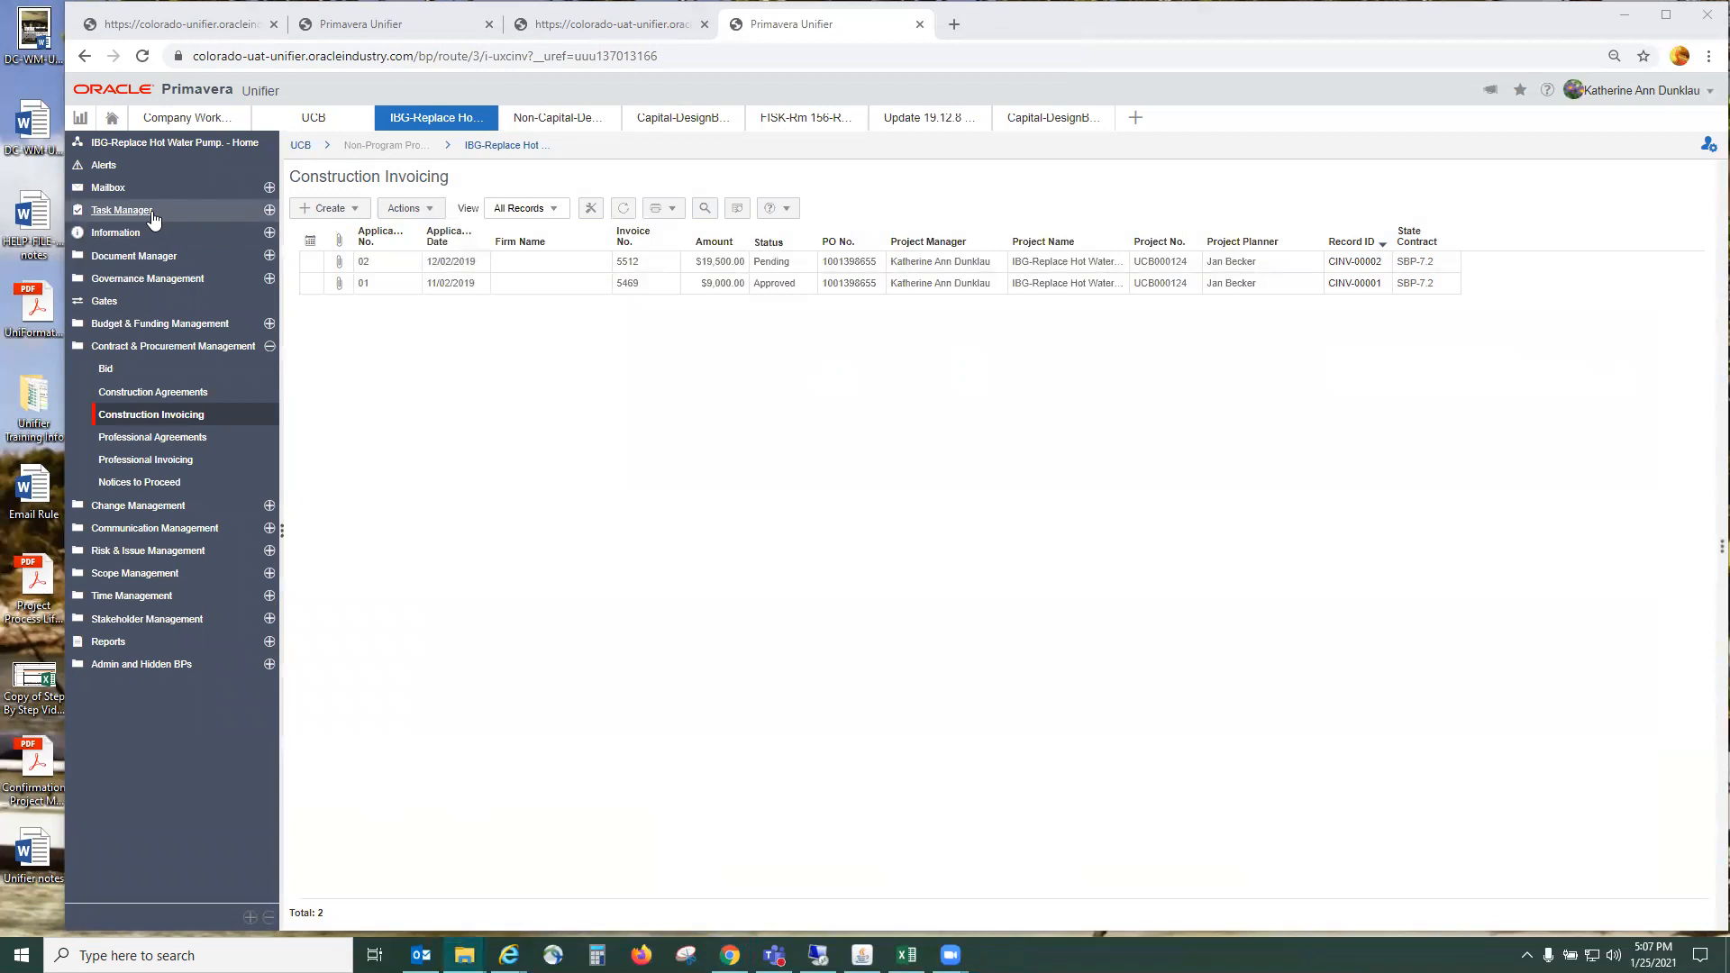
- Open the BLAZER-02 Construction Invoicing task from the project's task list and accept it
left_click(131, 213)
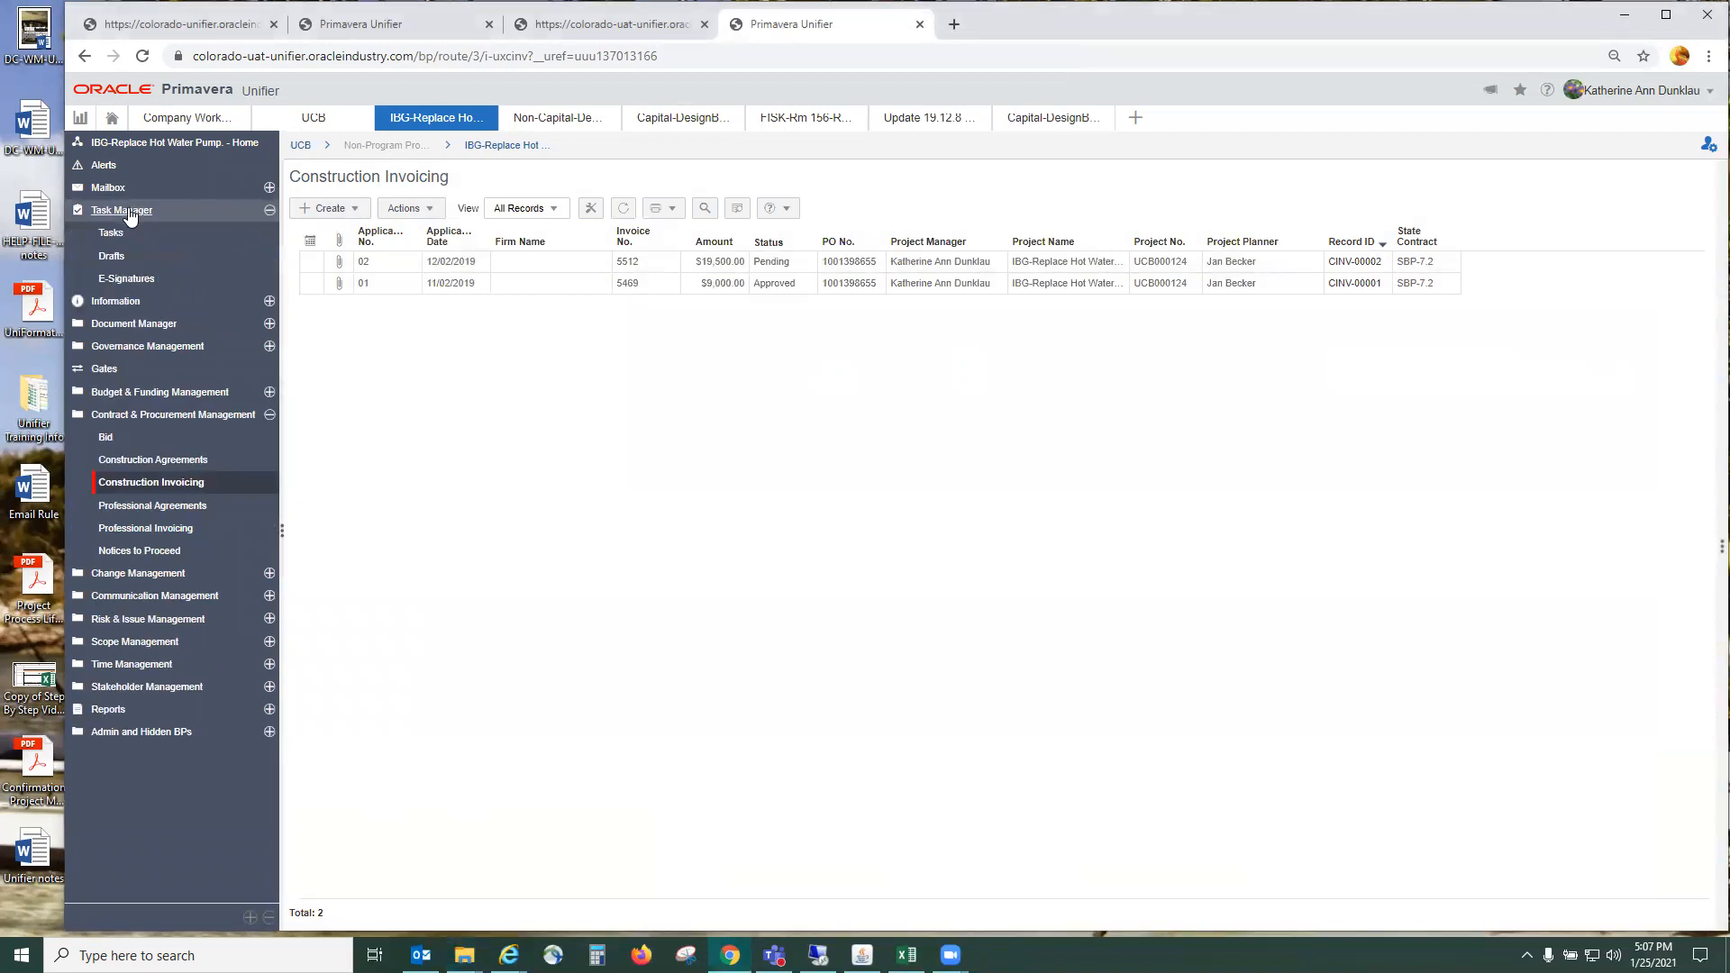
left_click(111, 232)
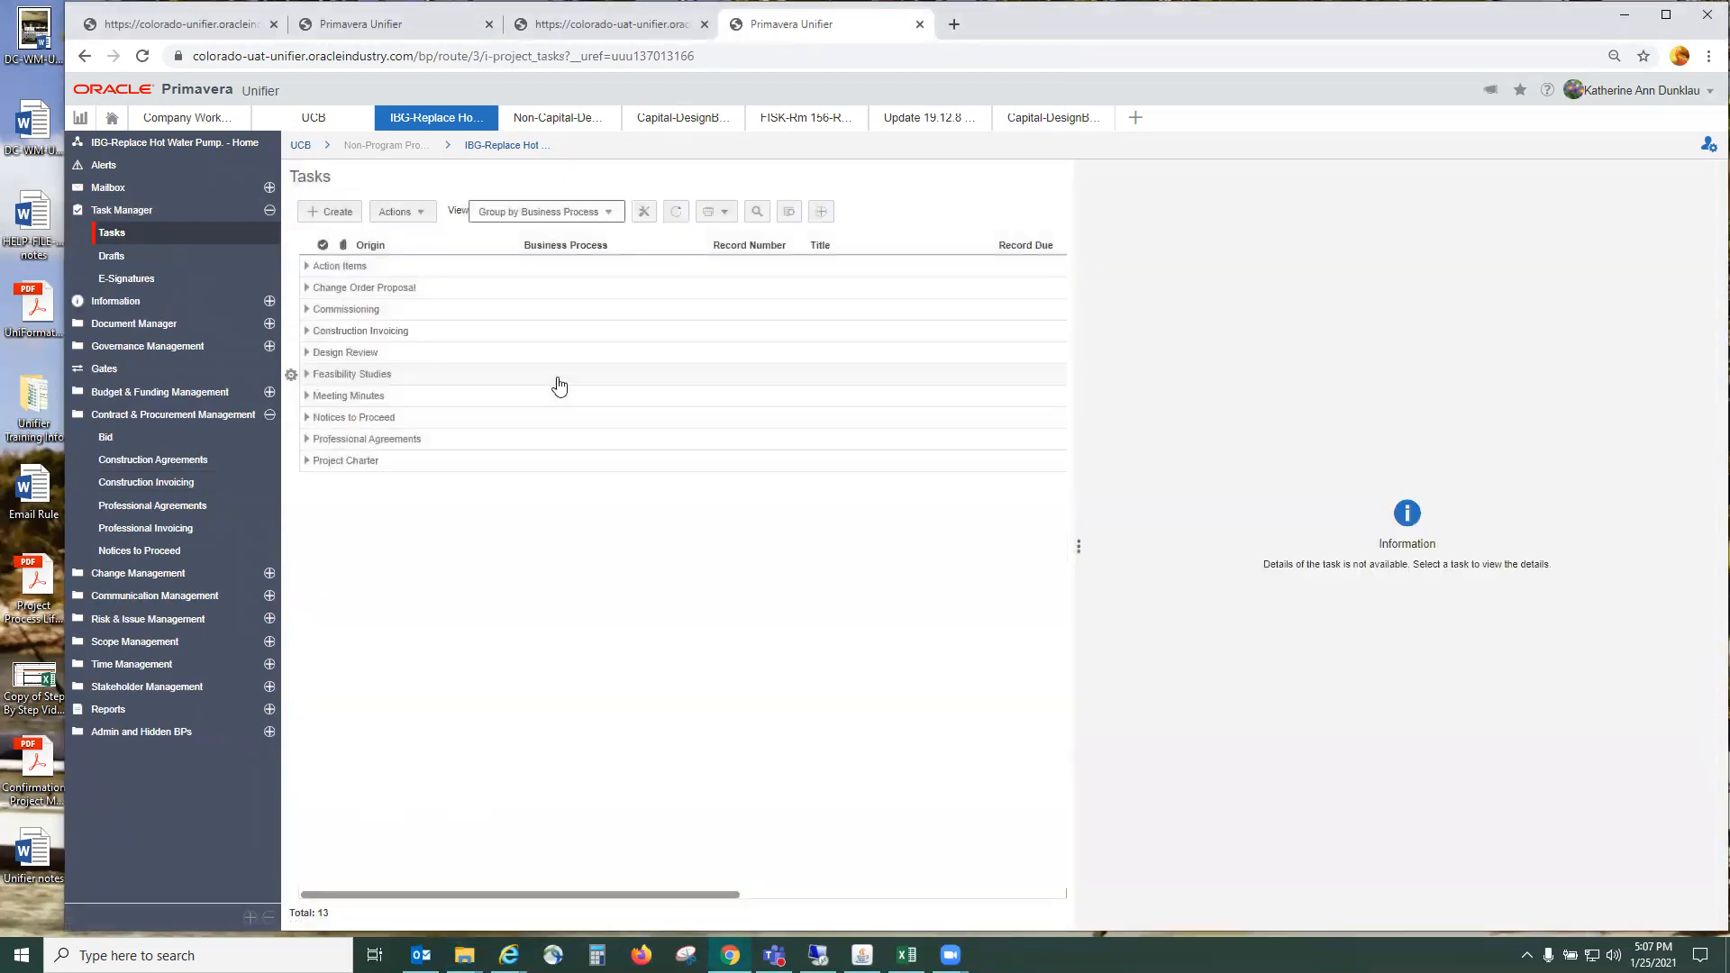
left_click(306, 332)
double_click(575, 362)
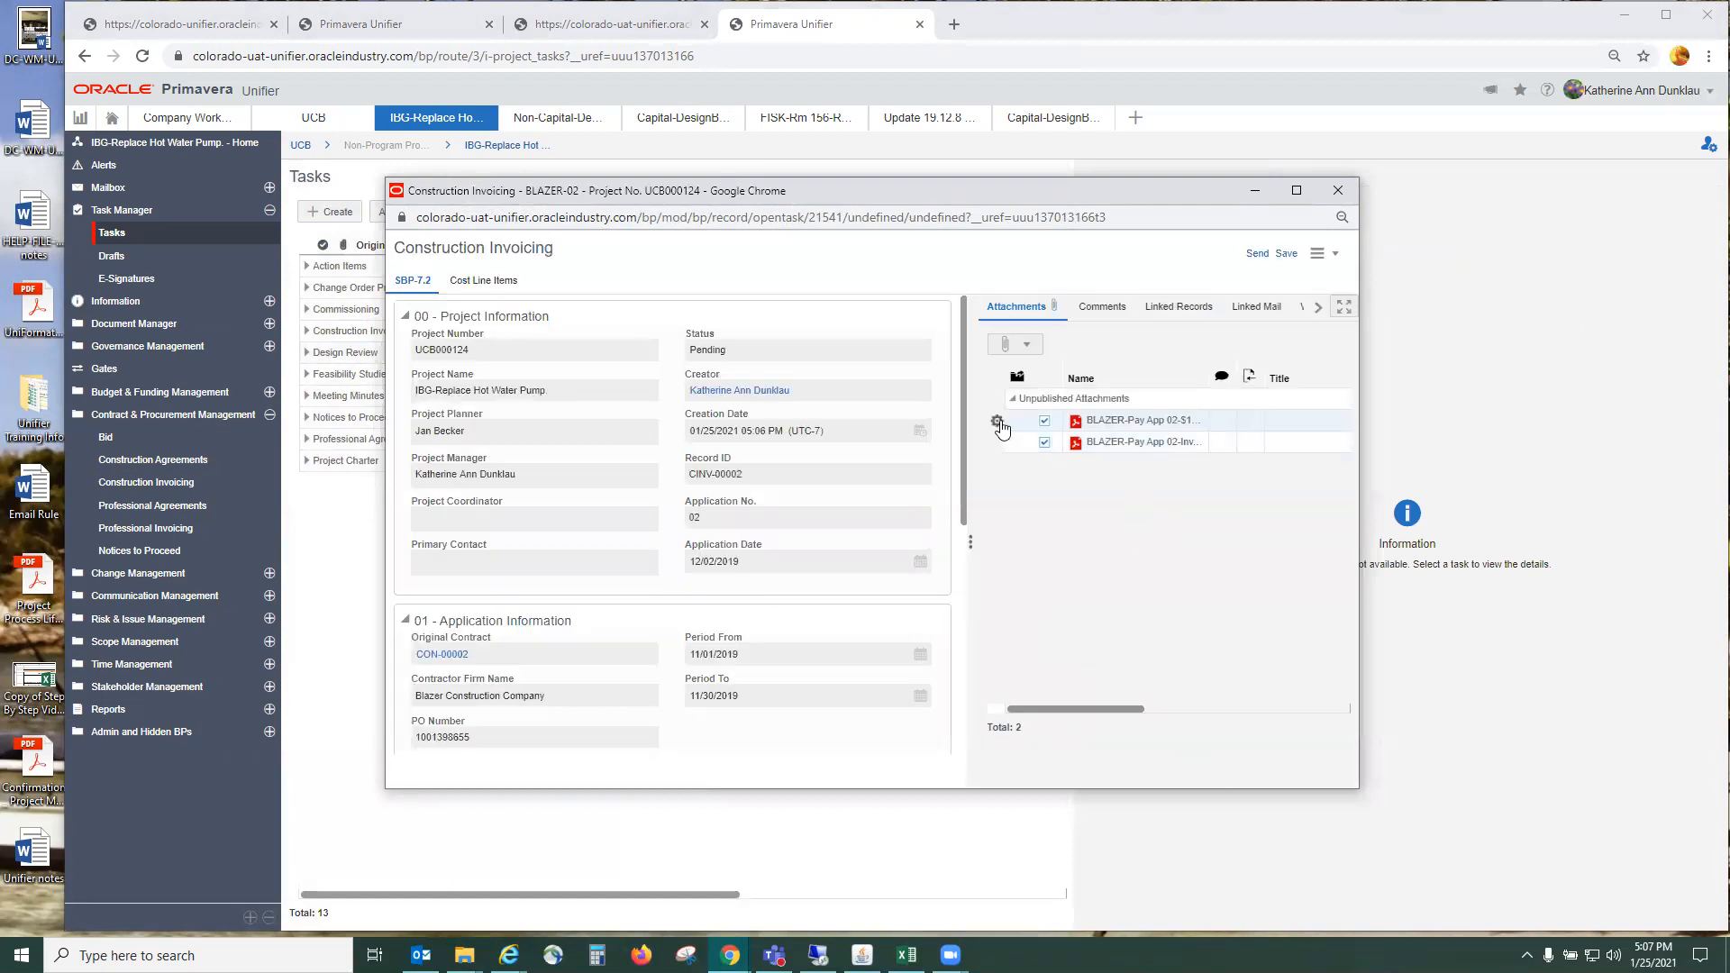
- Check the available actions for the BLAZER-Pay App 02-$18,525.pdf attachment and view the invoice's cost line items
left_click(997, 421)
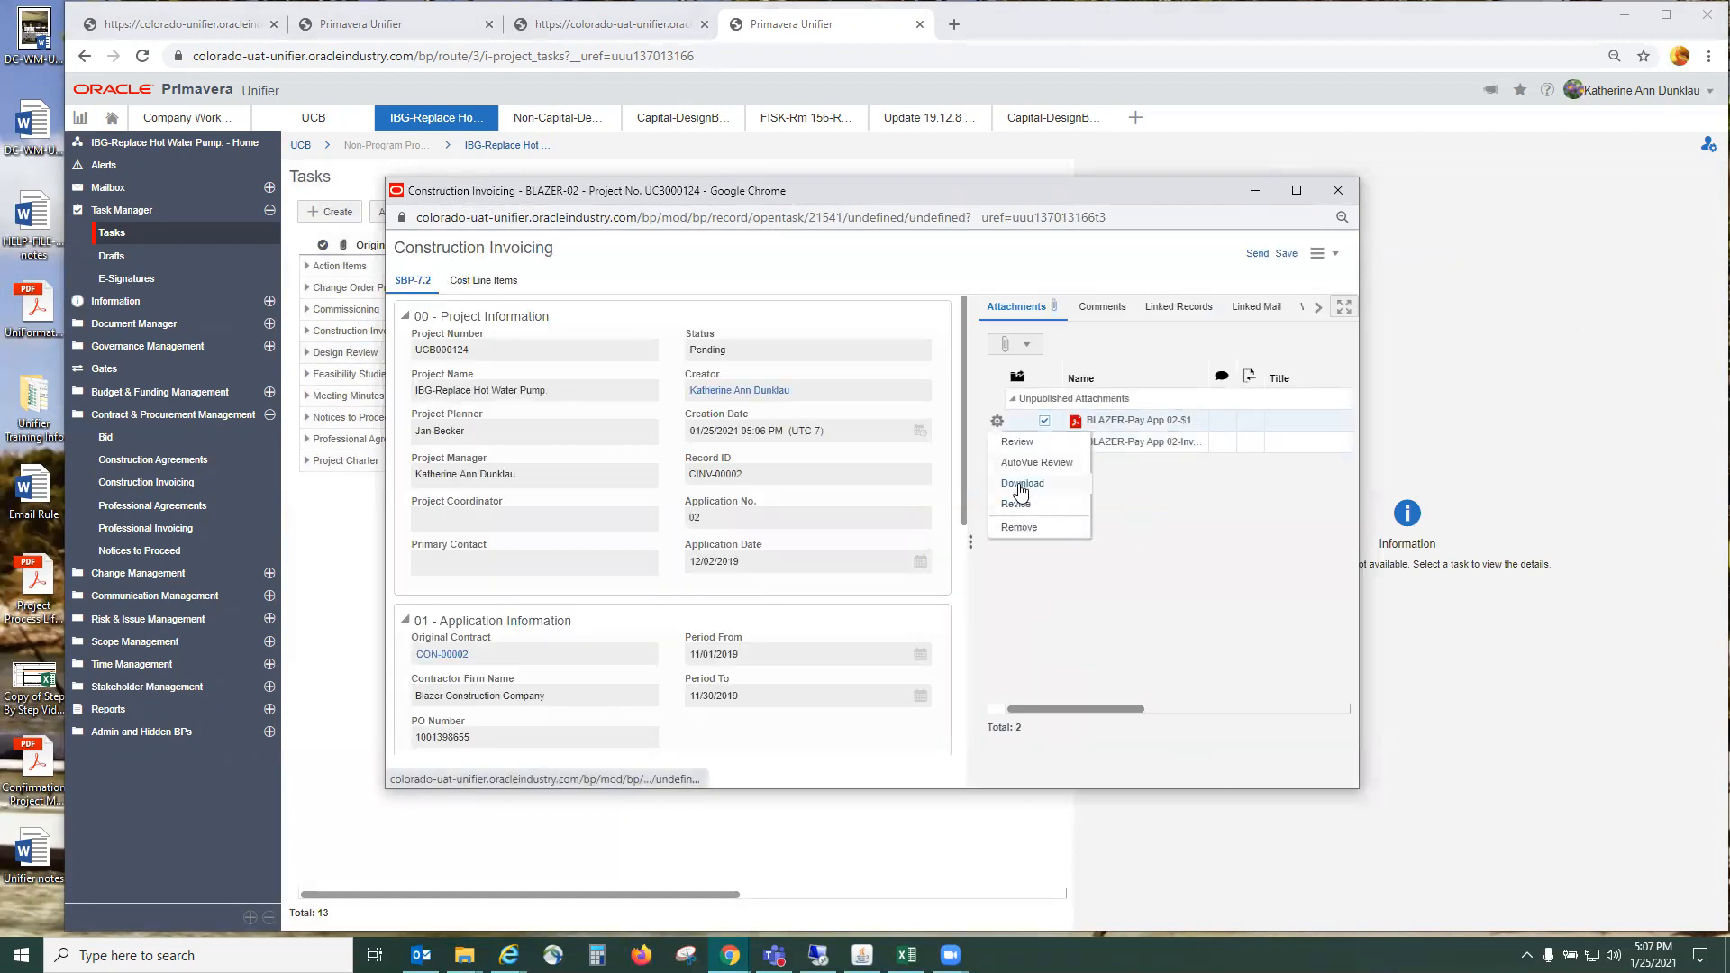
left_click(1225, 511)
left_click(486, 280)
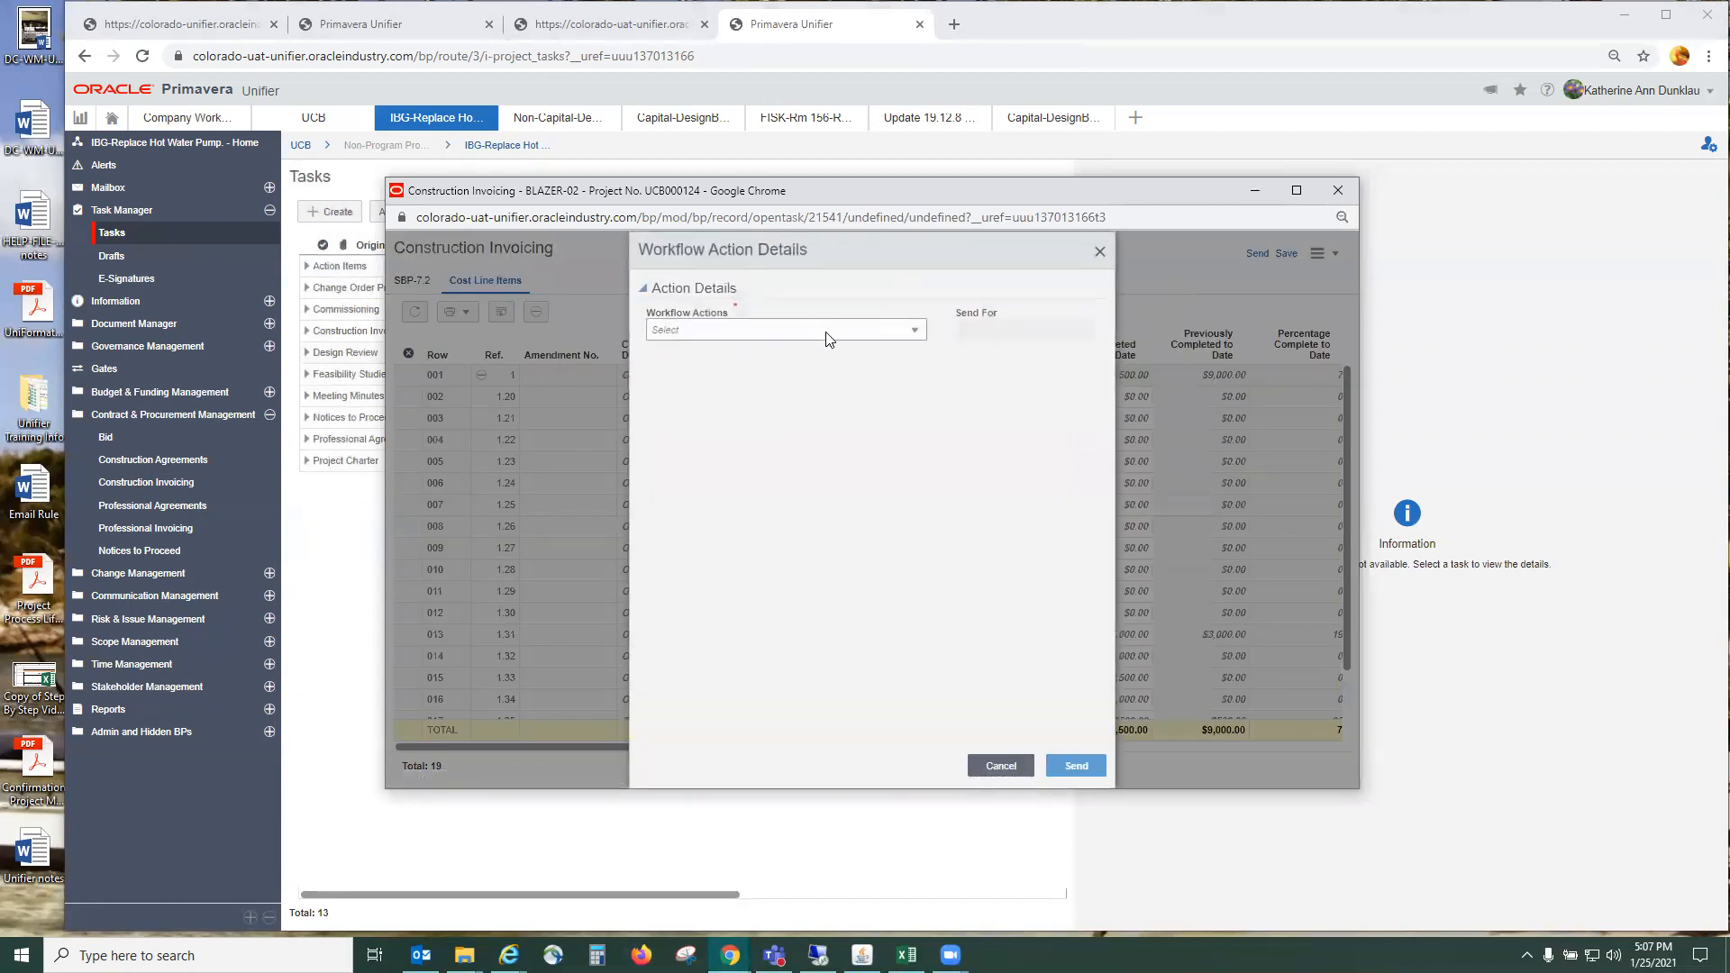
- Send the invoice to the Obtain Signatures step with the Sign workflow action
left_click(824, 330)
left_click(696, 374)
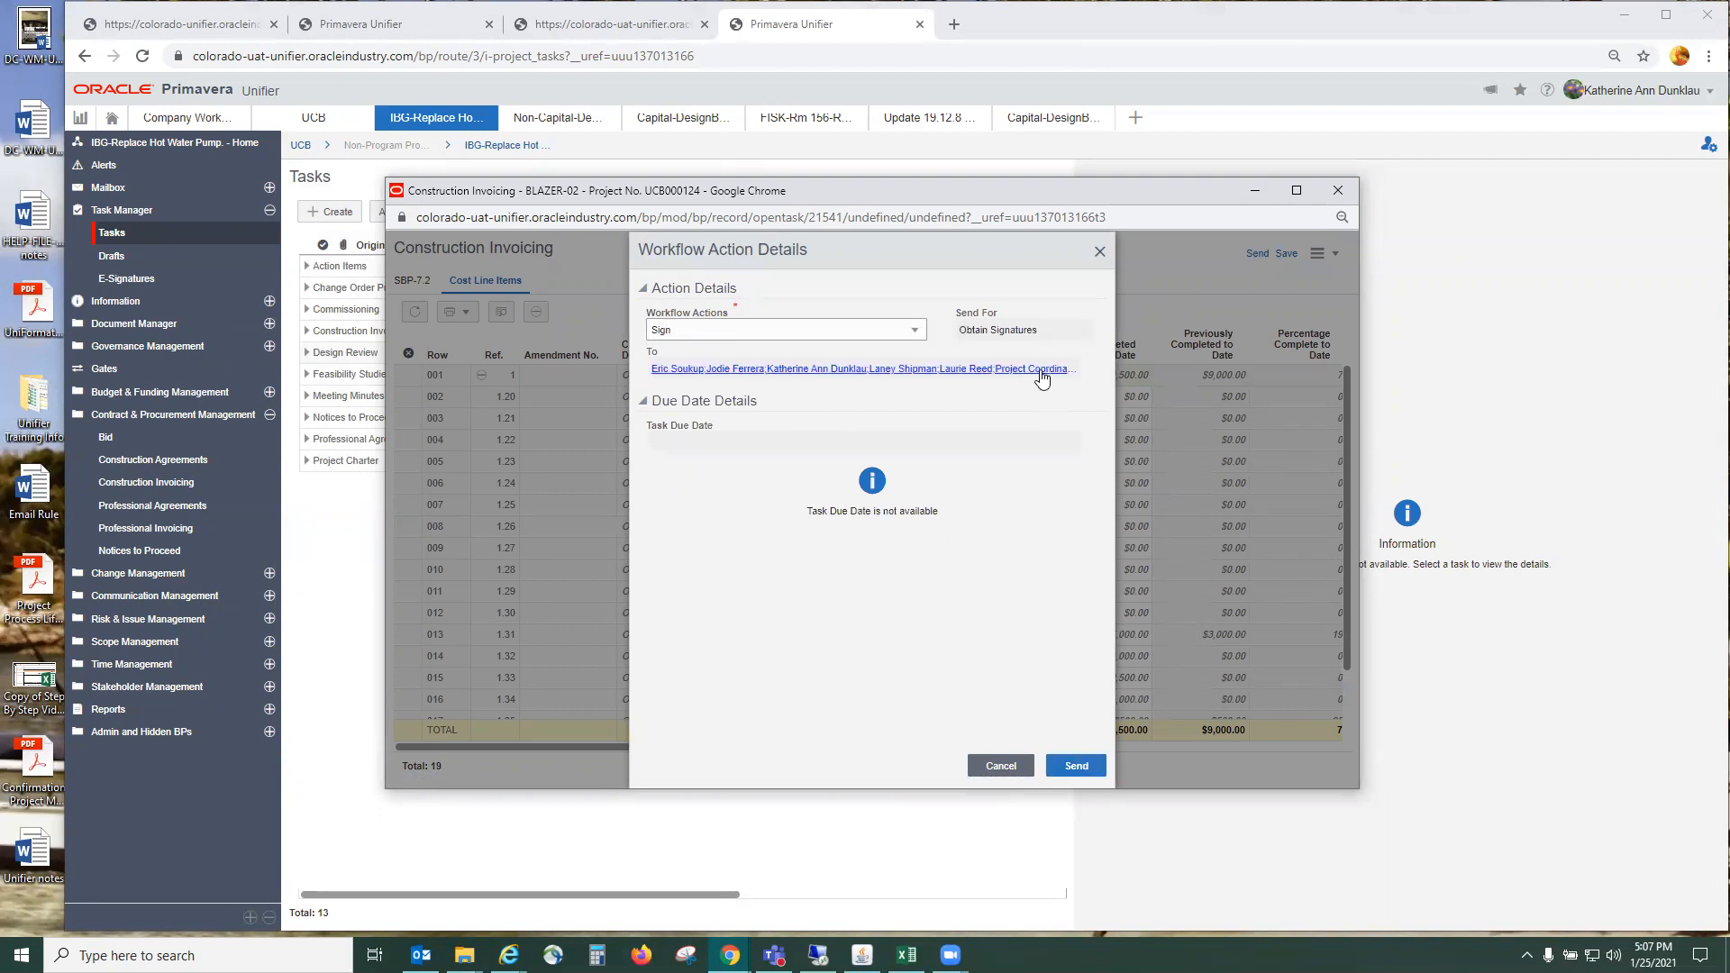
left_click(1076, 765)
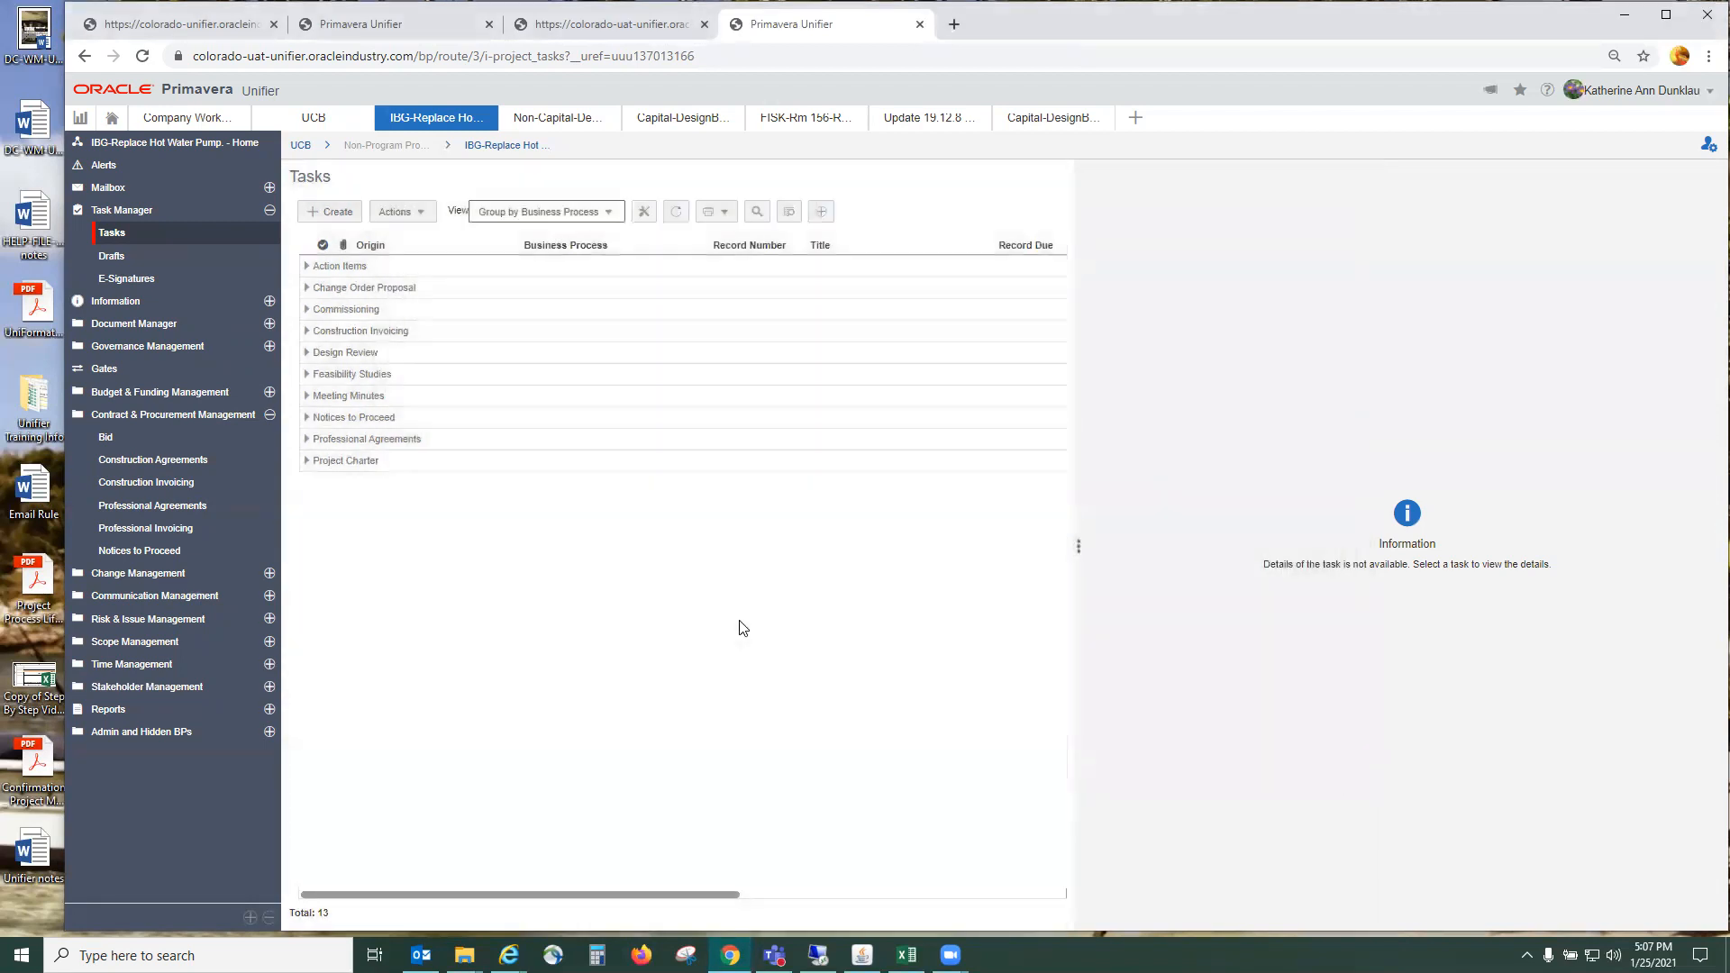
- Return to the project home, reopen the task list and open the BLAZER-02 invoice task sent for Obtain Signatures
left_click(268, 210)
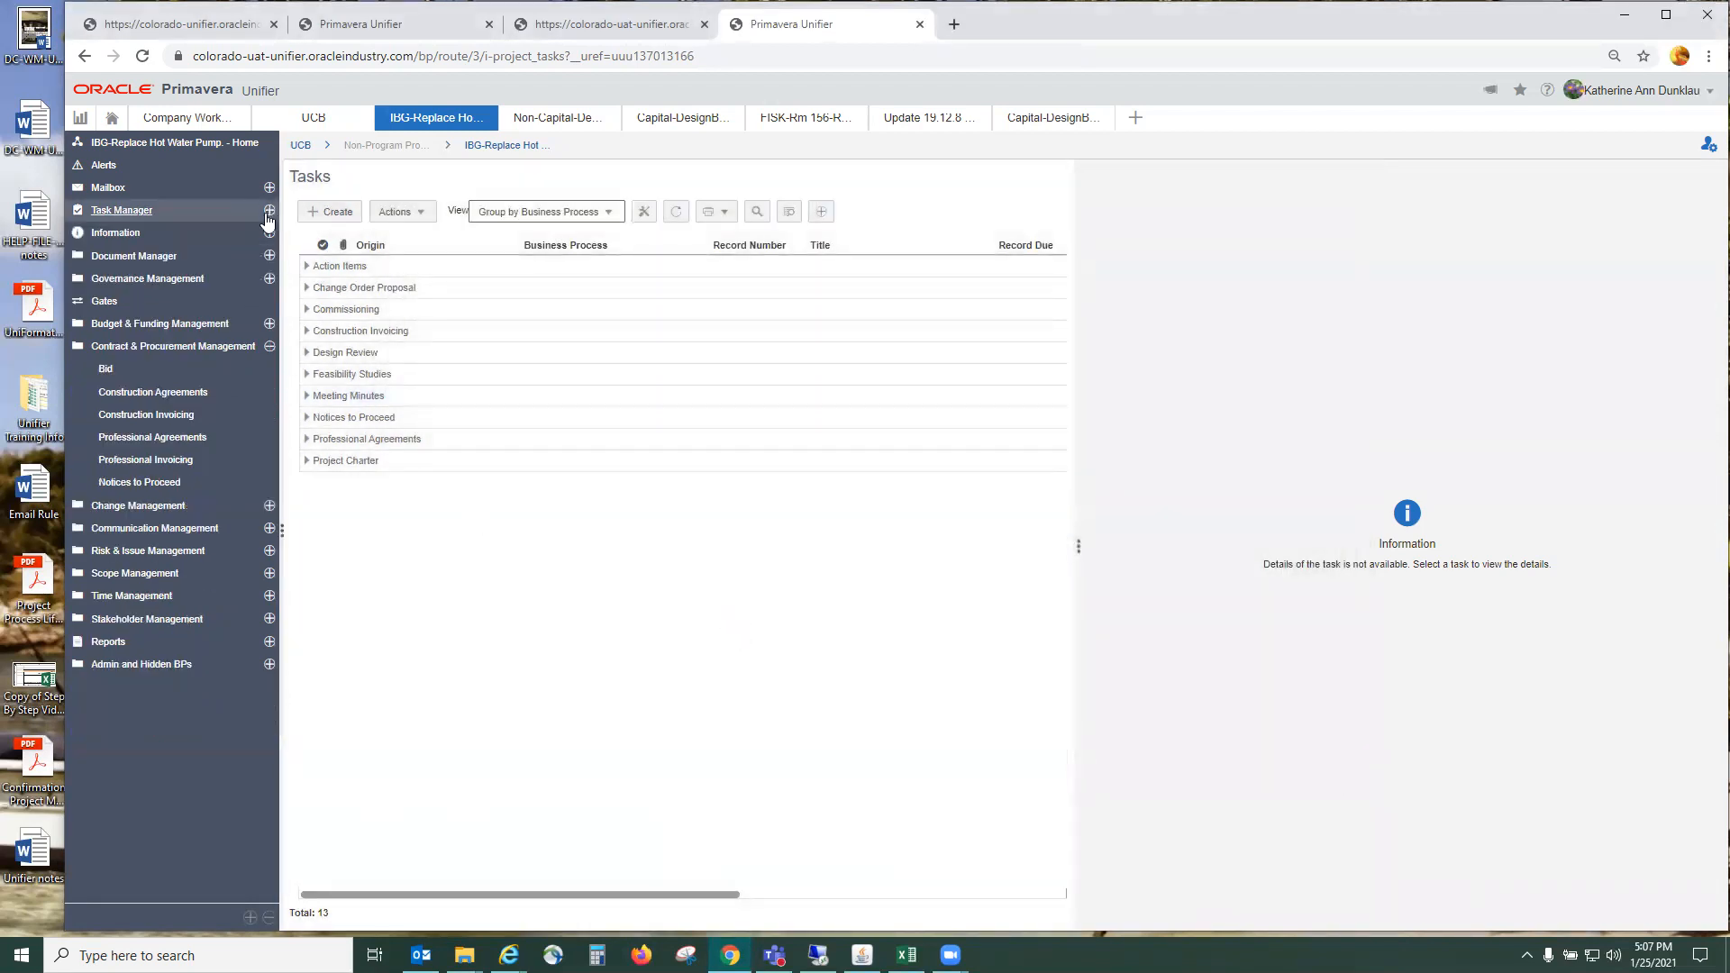
left_click(196, 146)
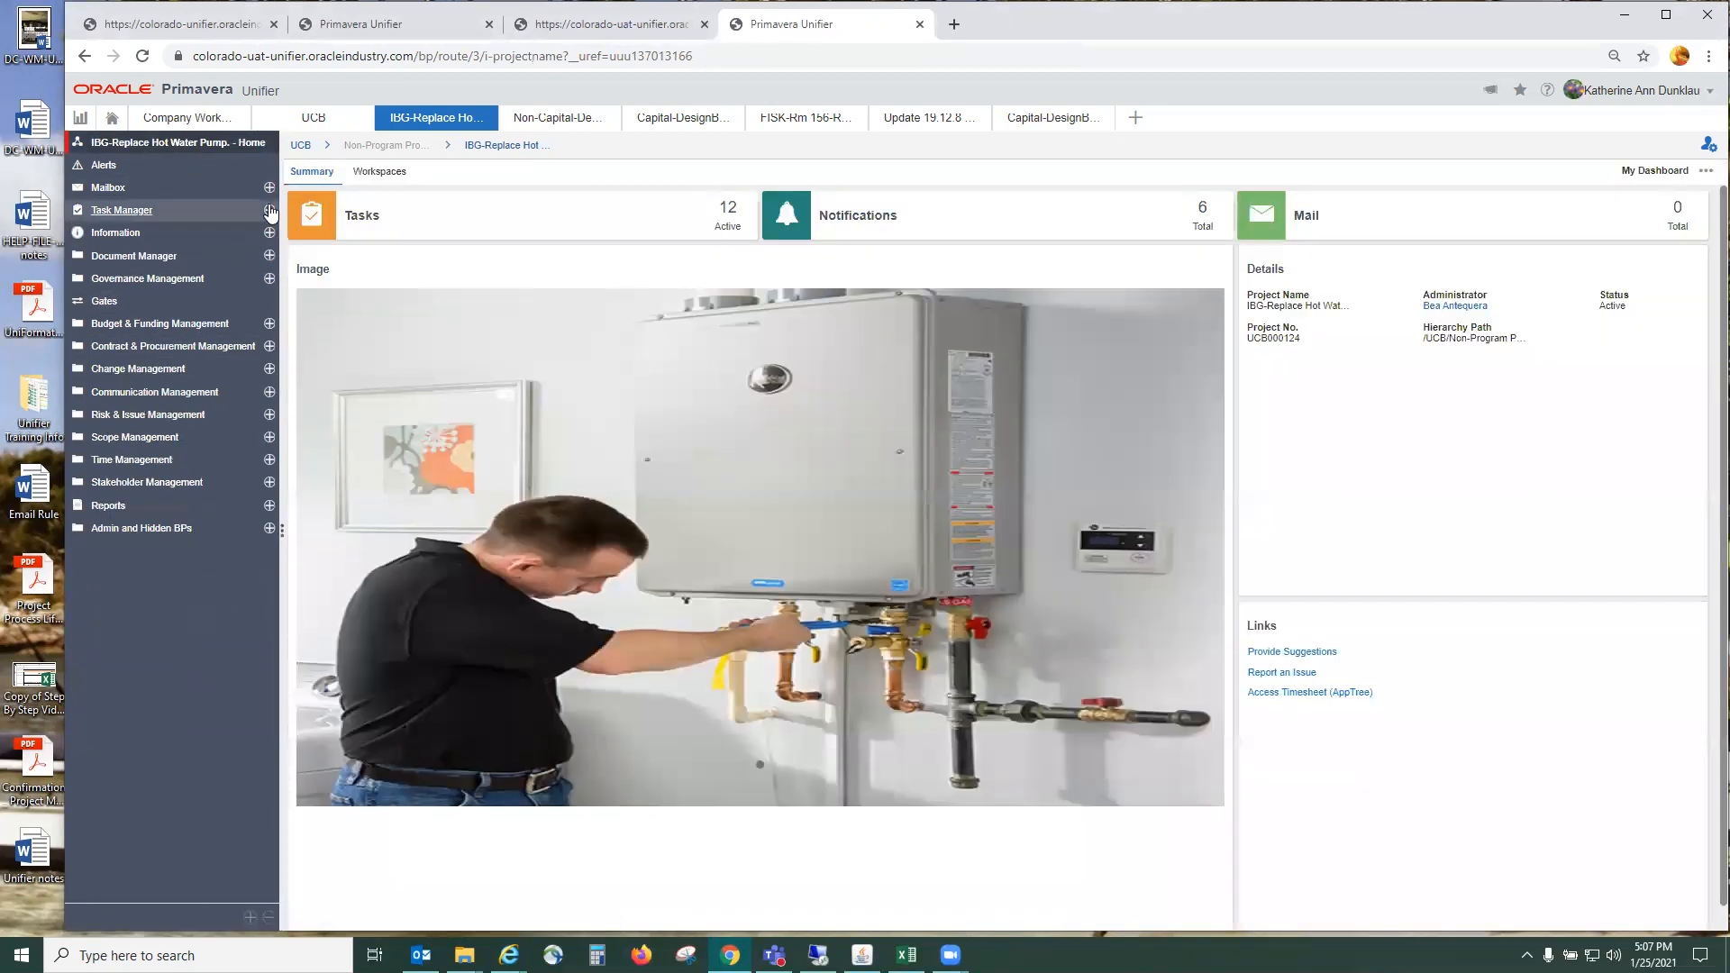
left_click(211, 215)
left_click(114, 240)
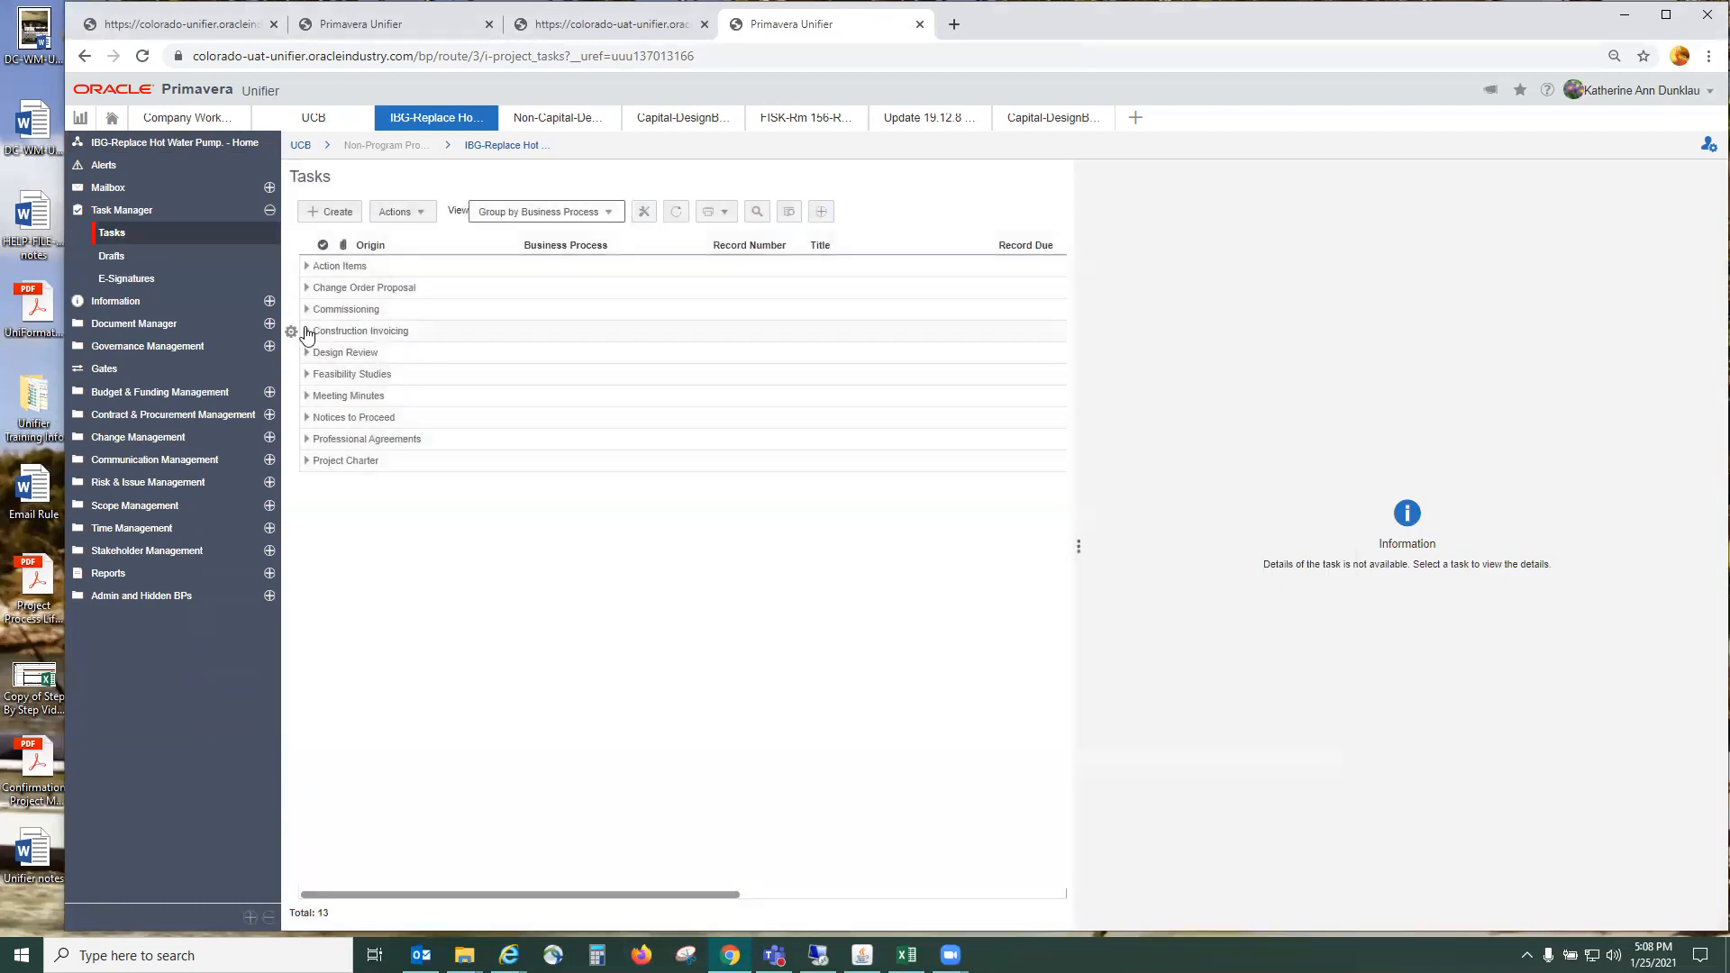
left_click(306, 332)
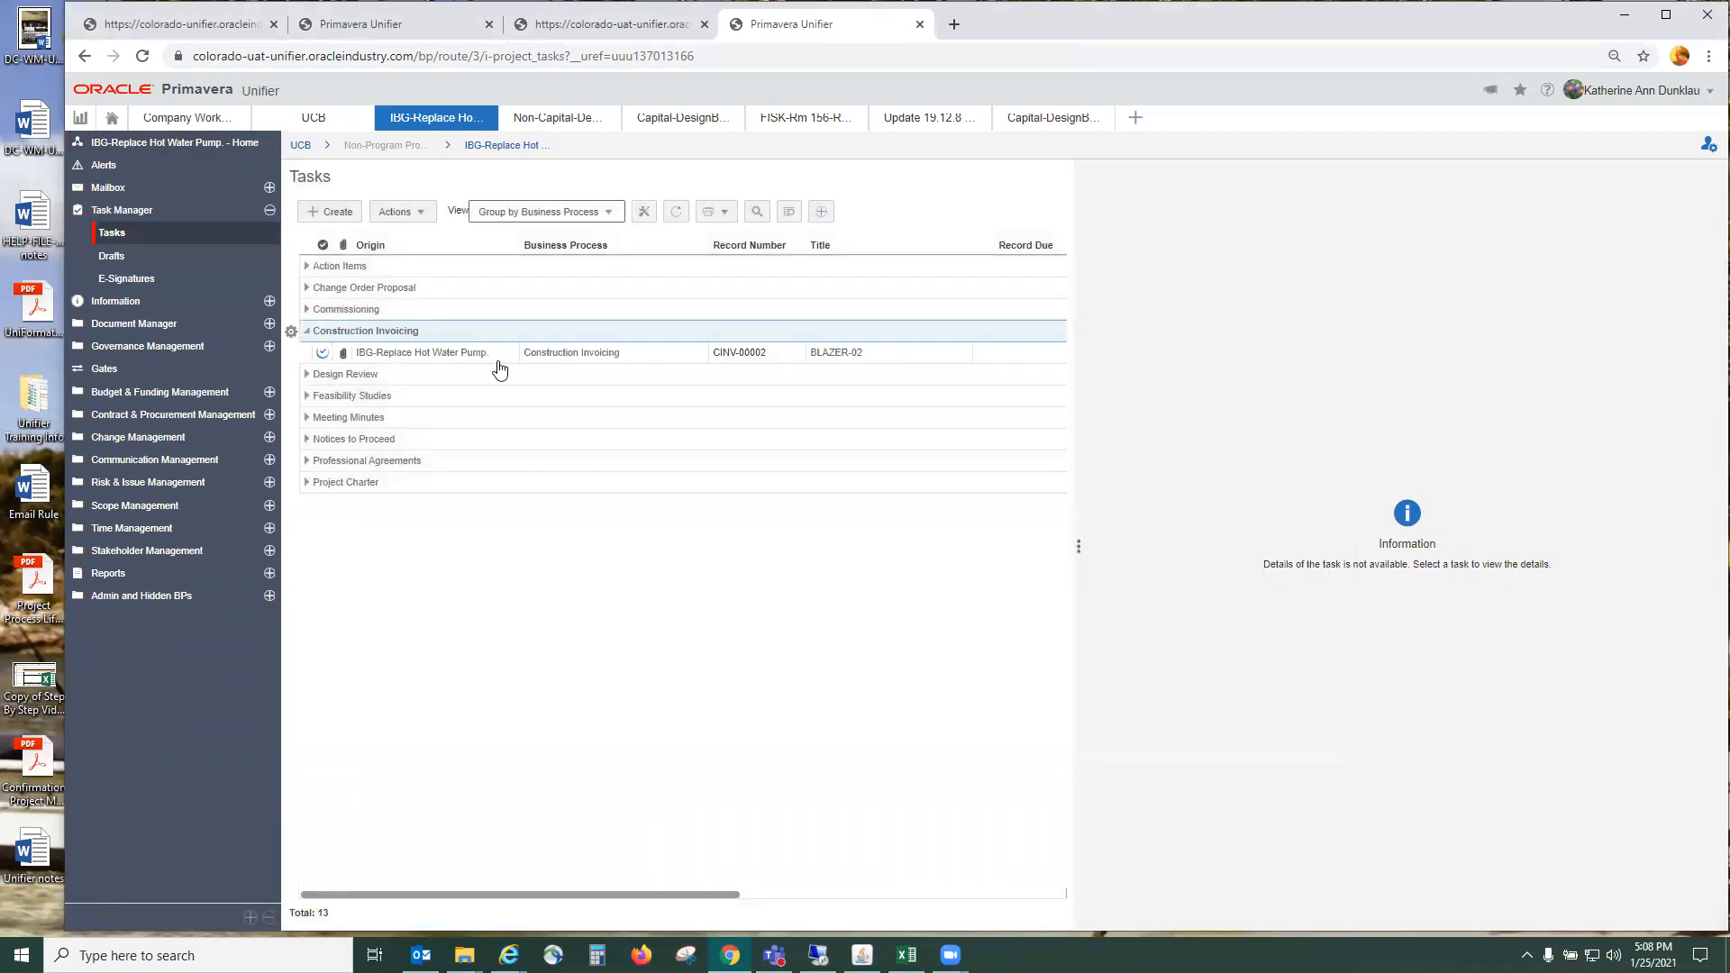
double_click(588, 354)
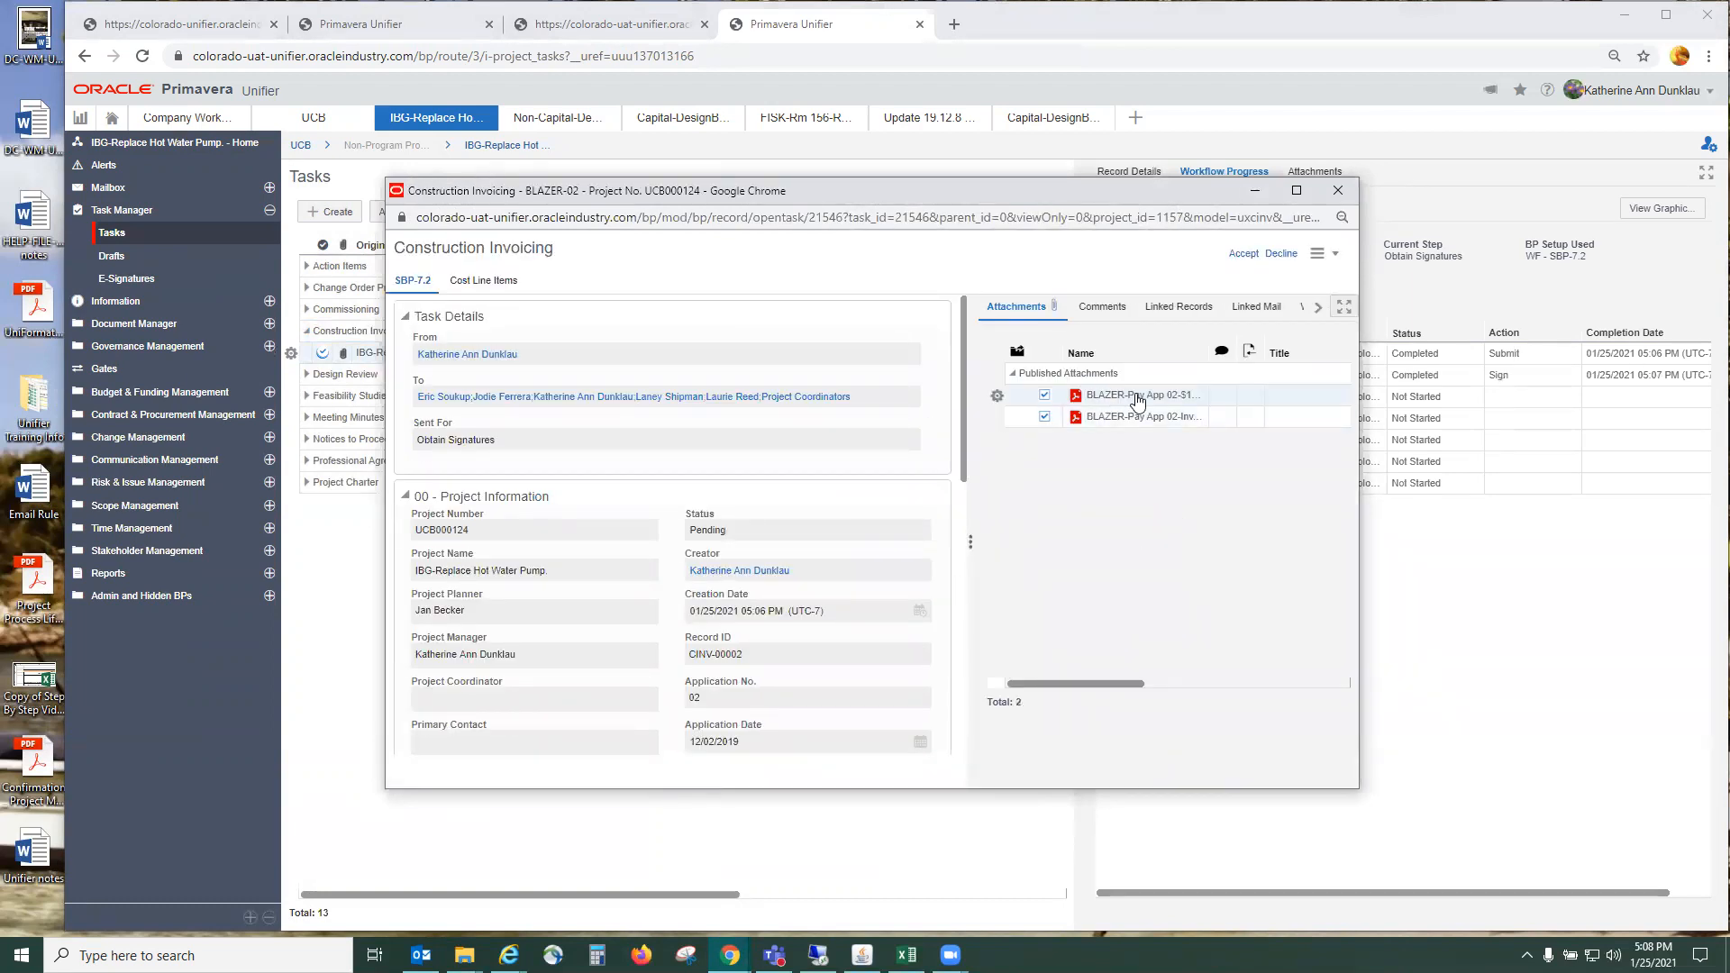
- Check the available actions for the published pay application attachment and accept the Obtain Signatures task
left_click(996, 395)
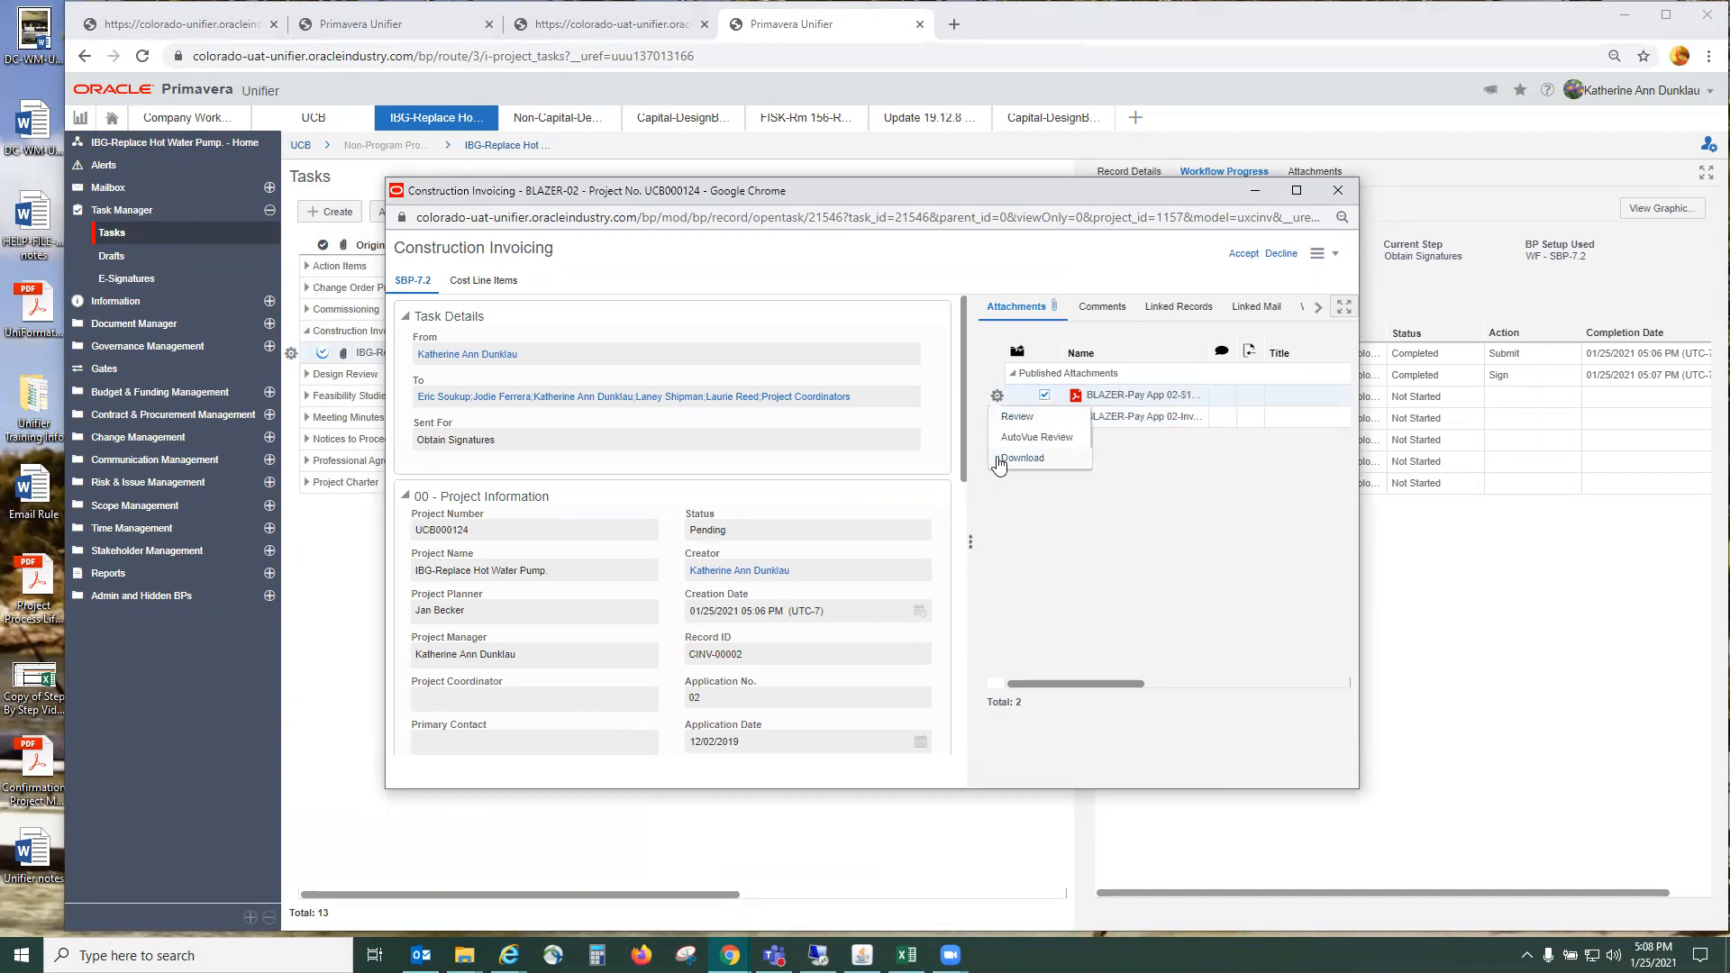
left_click(1222, 524)
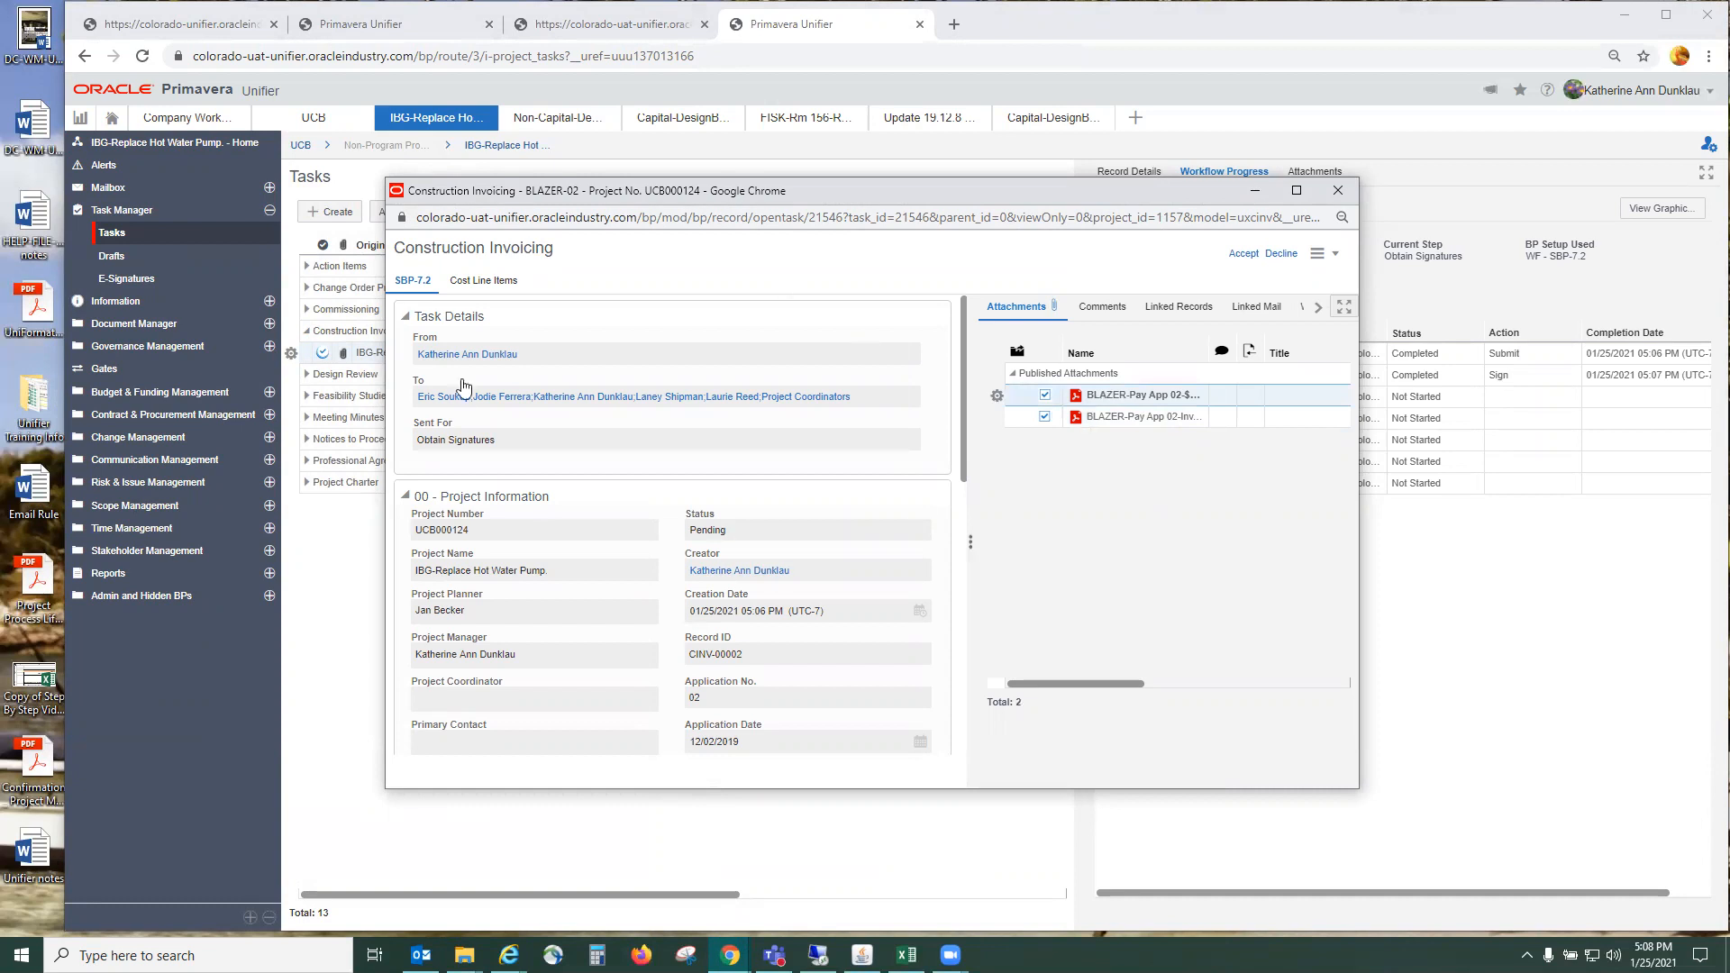
left_click(1244, 253)
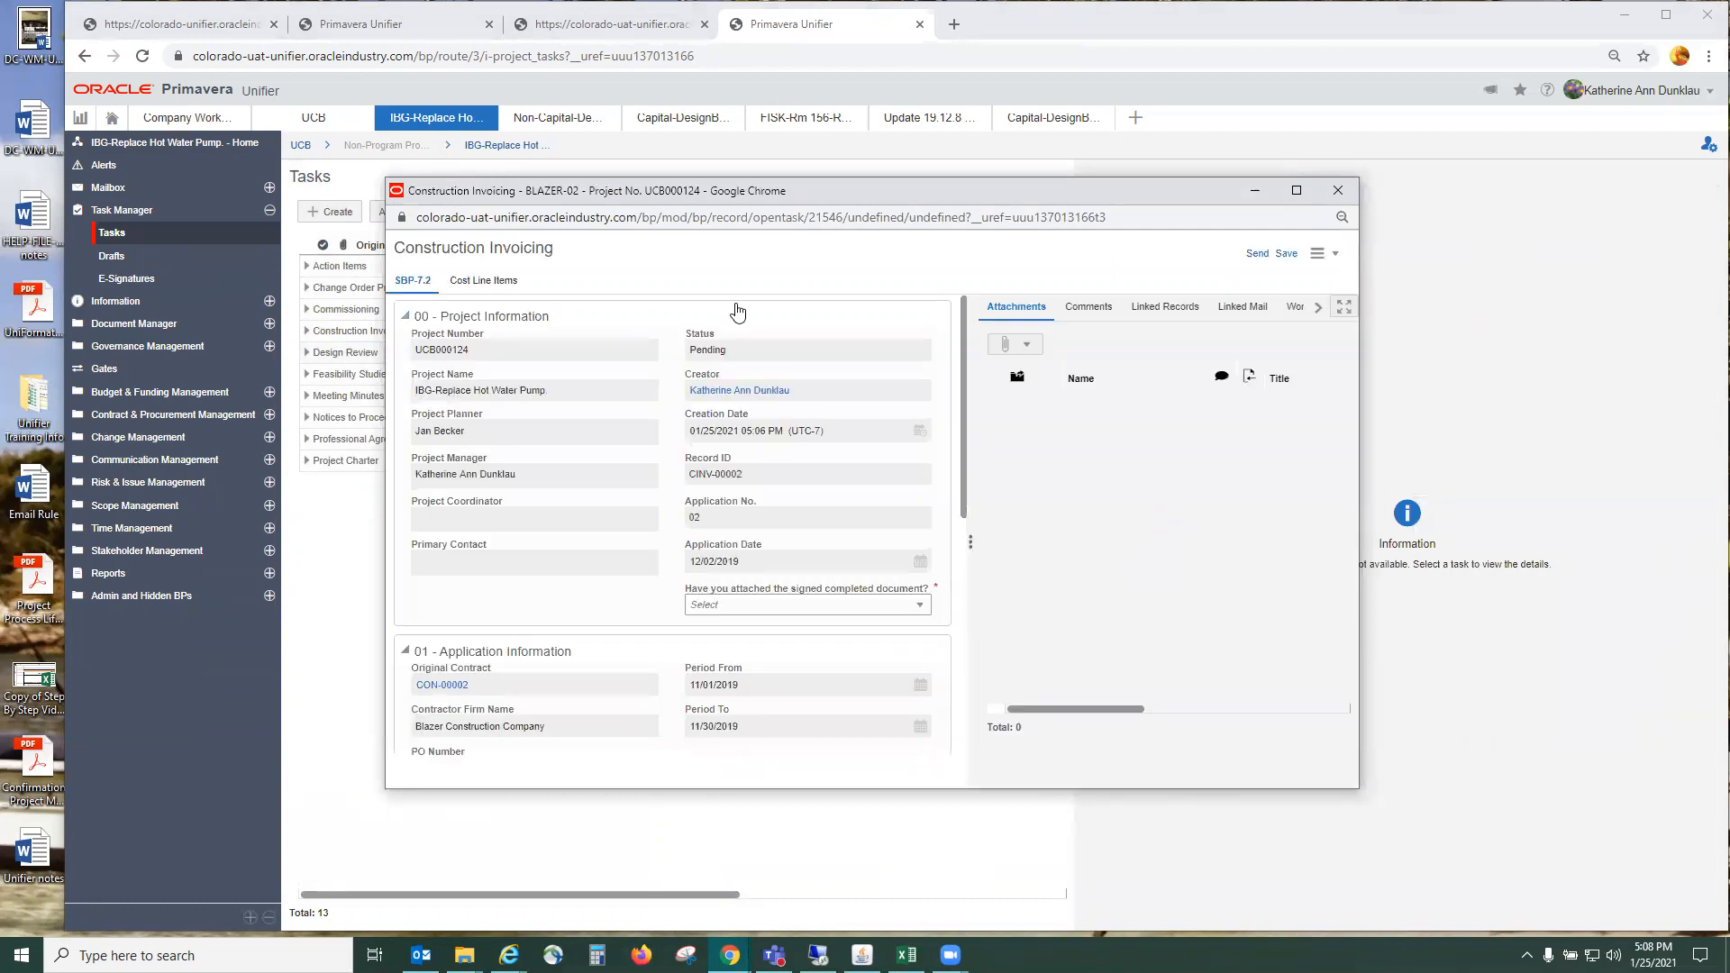
- Revise the BLAZER-Pay App 02-$18,525.pdf attachment by uploading BLAZER-Pay App 02-$18,525-DocuSigned from the computer
left_click(998, 422)
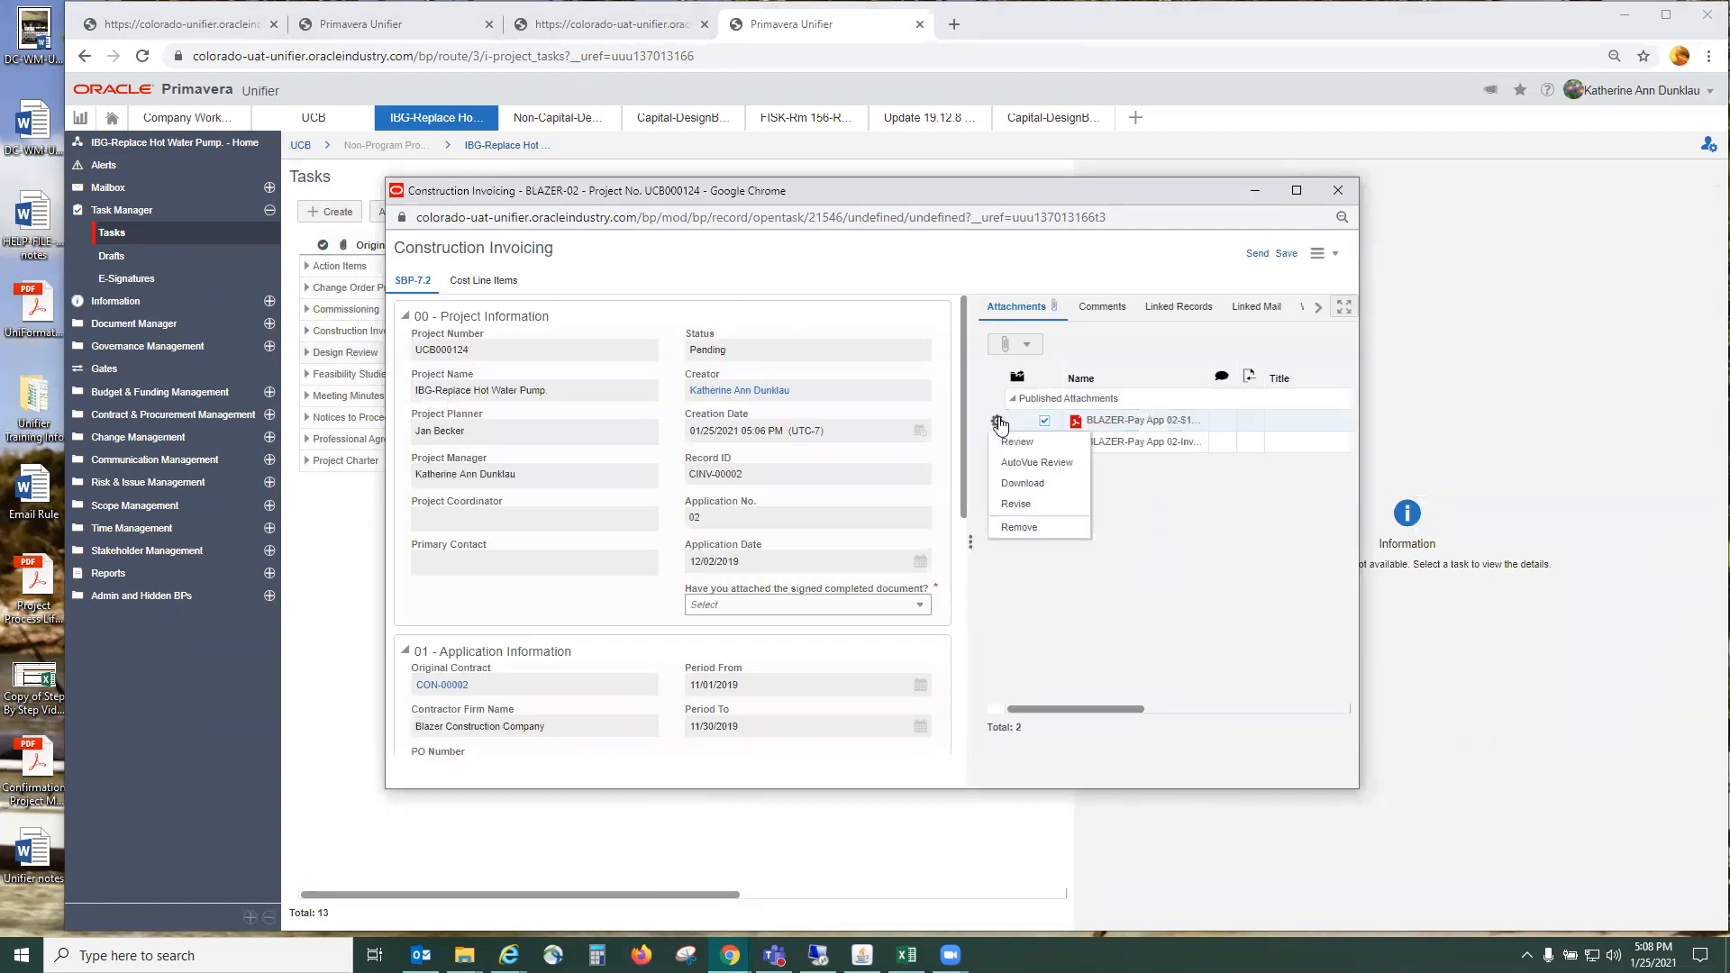
left_click(1016, 504)
left_click(465, 309)
left_click(482, 337)
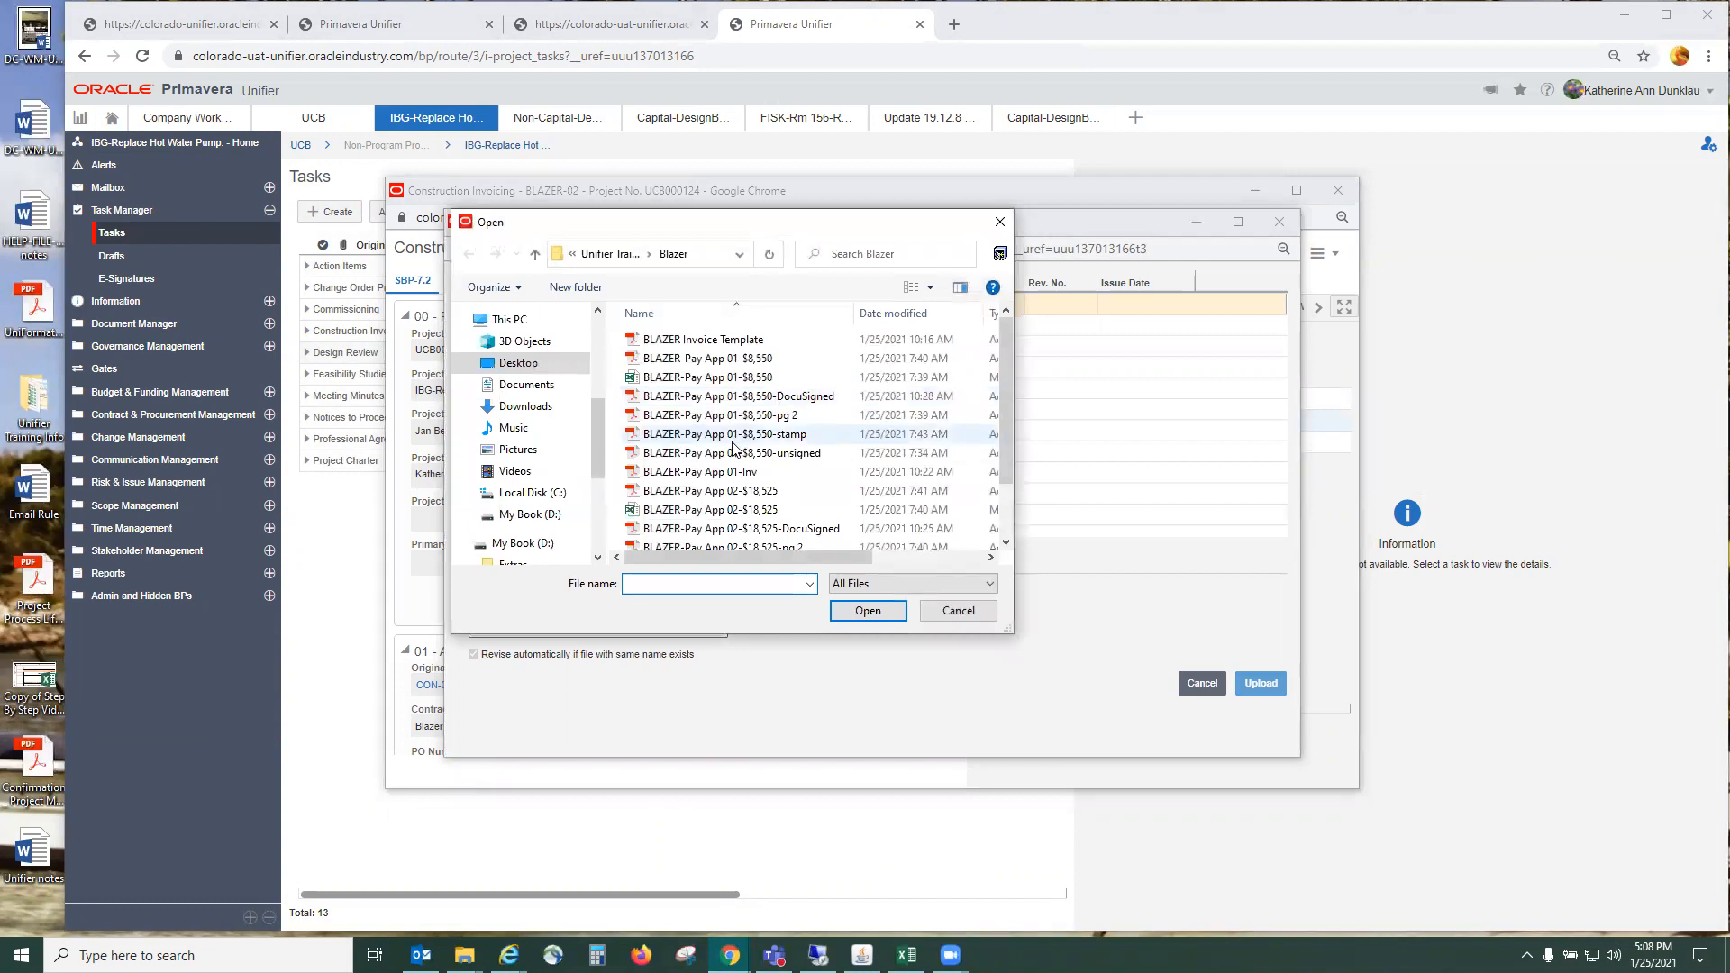
scroll(734, 448, "down", 1)
left_click(824, 465)
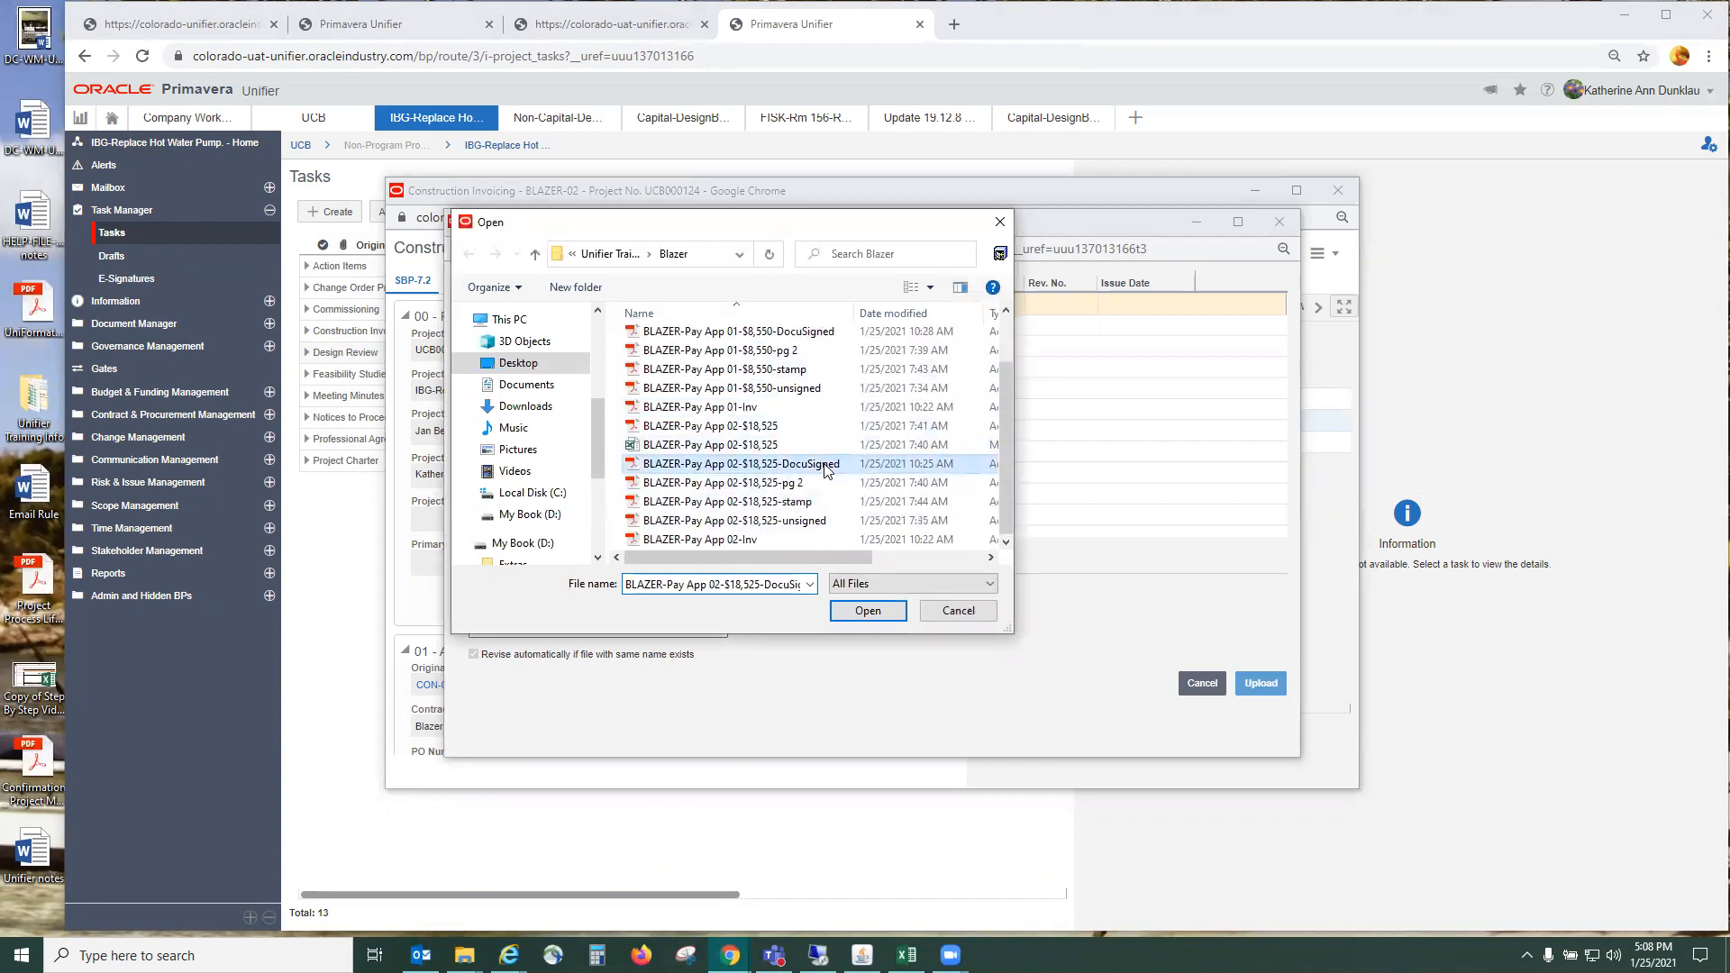
left_click(869, 614)
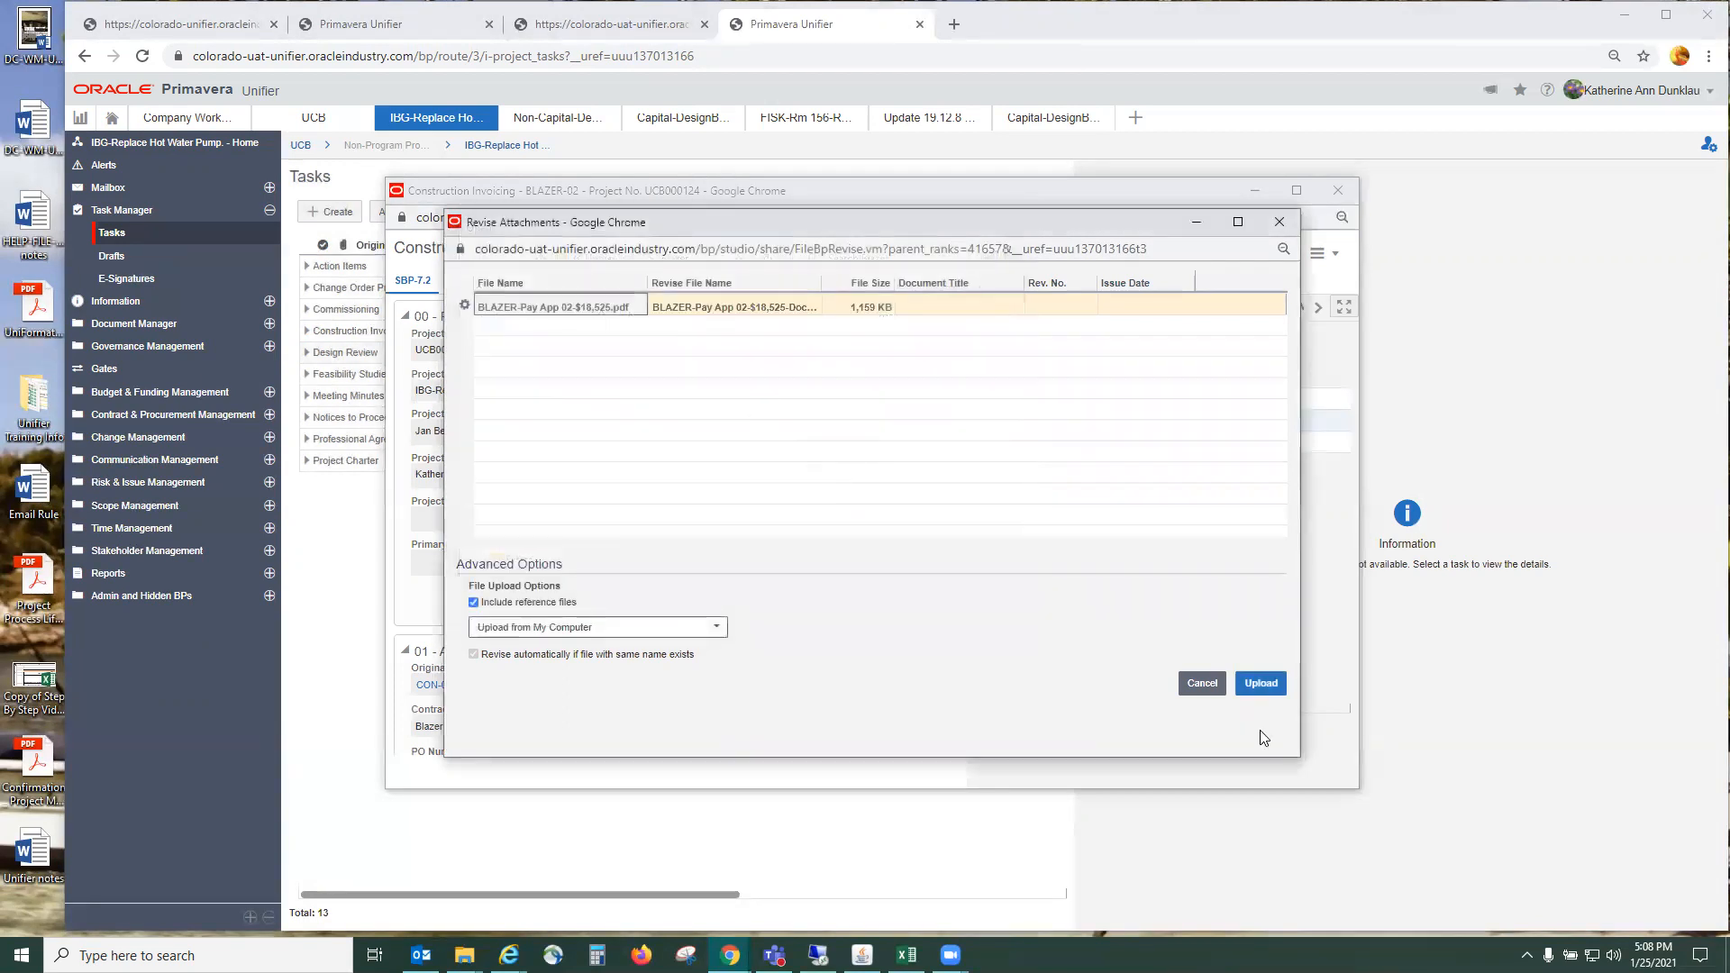
left_click(1260, 683)
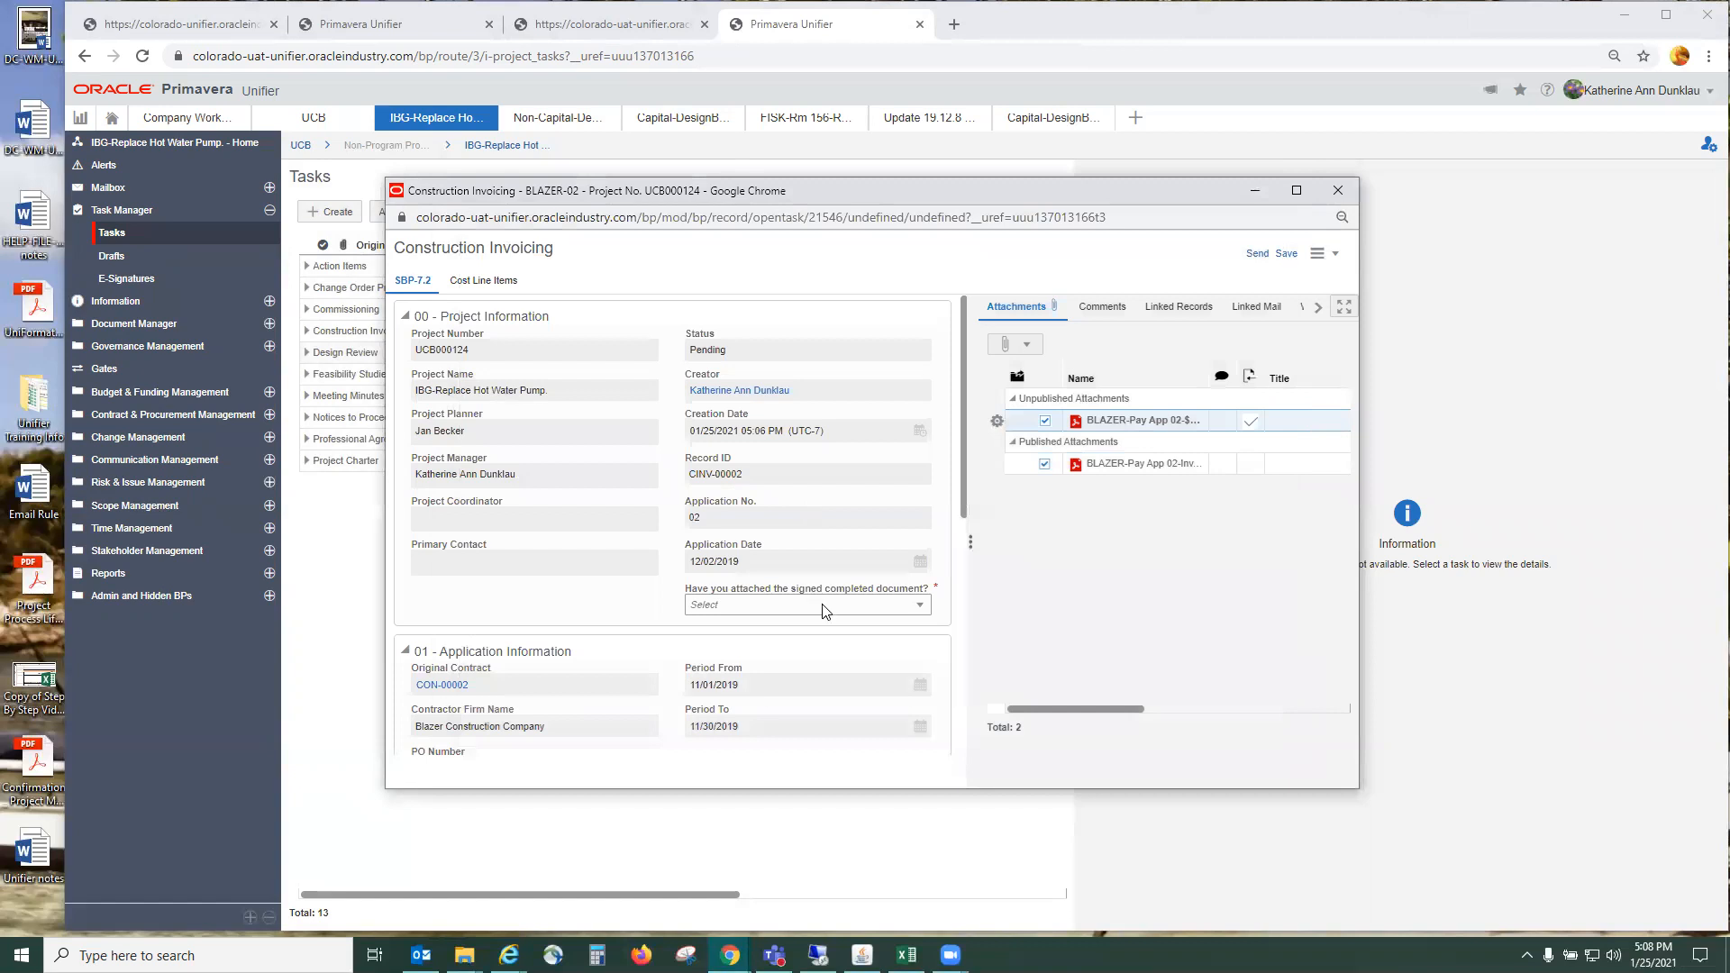
- Answer Yes to having attached the signed completed document and choose Approve as the workflow action
left_click(822, 605)
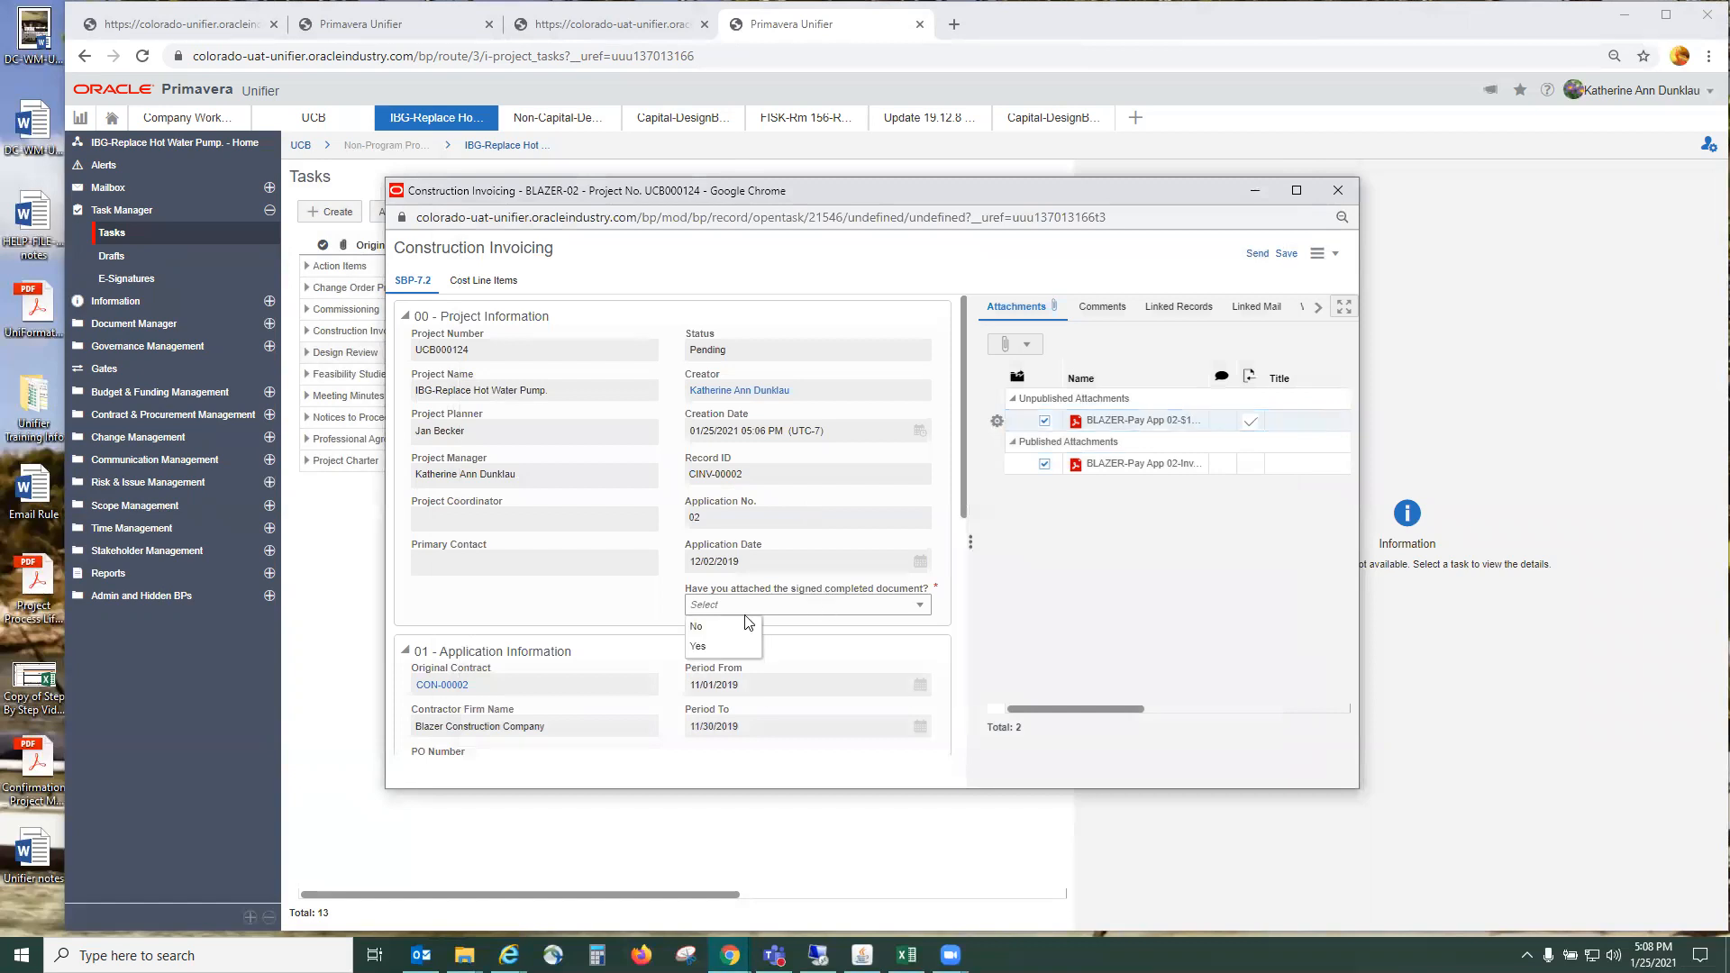
left_click(744, 647)
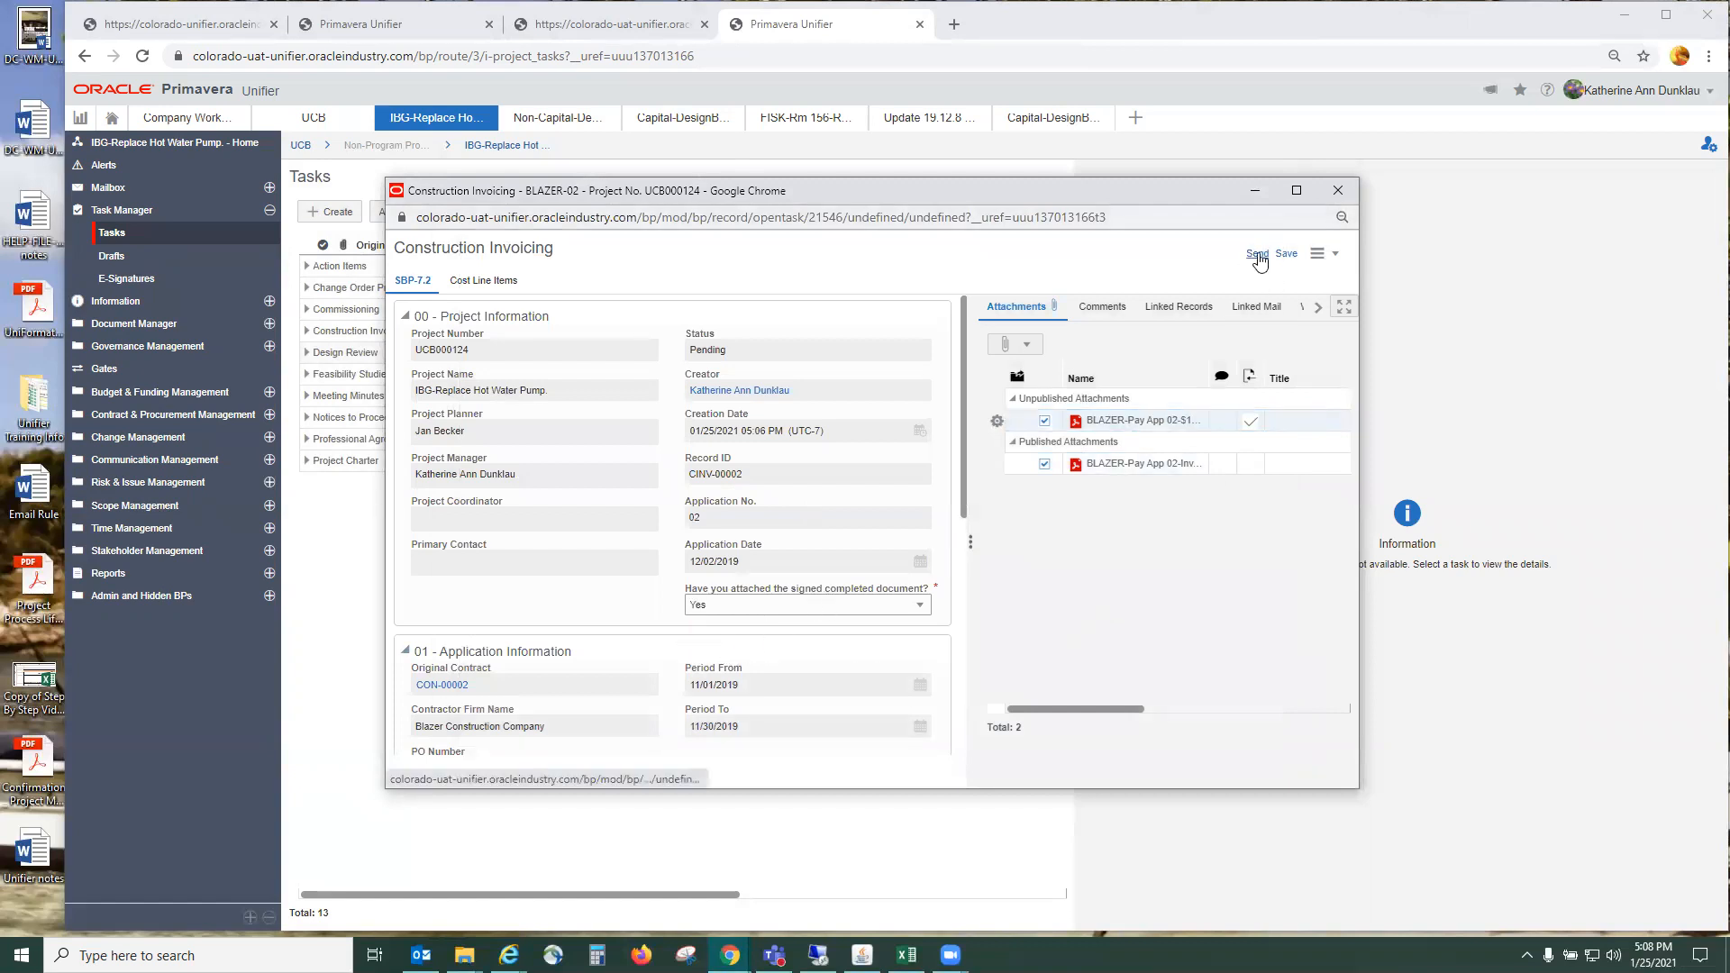
left_click(1257, 254)
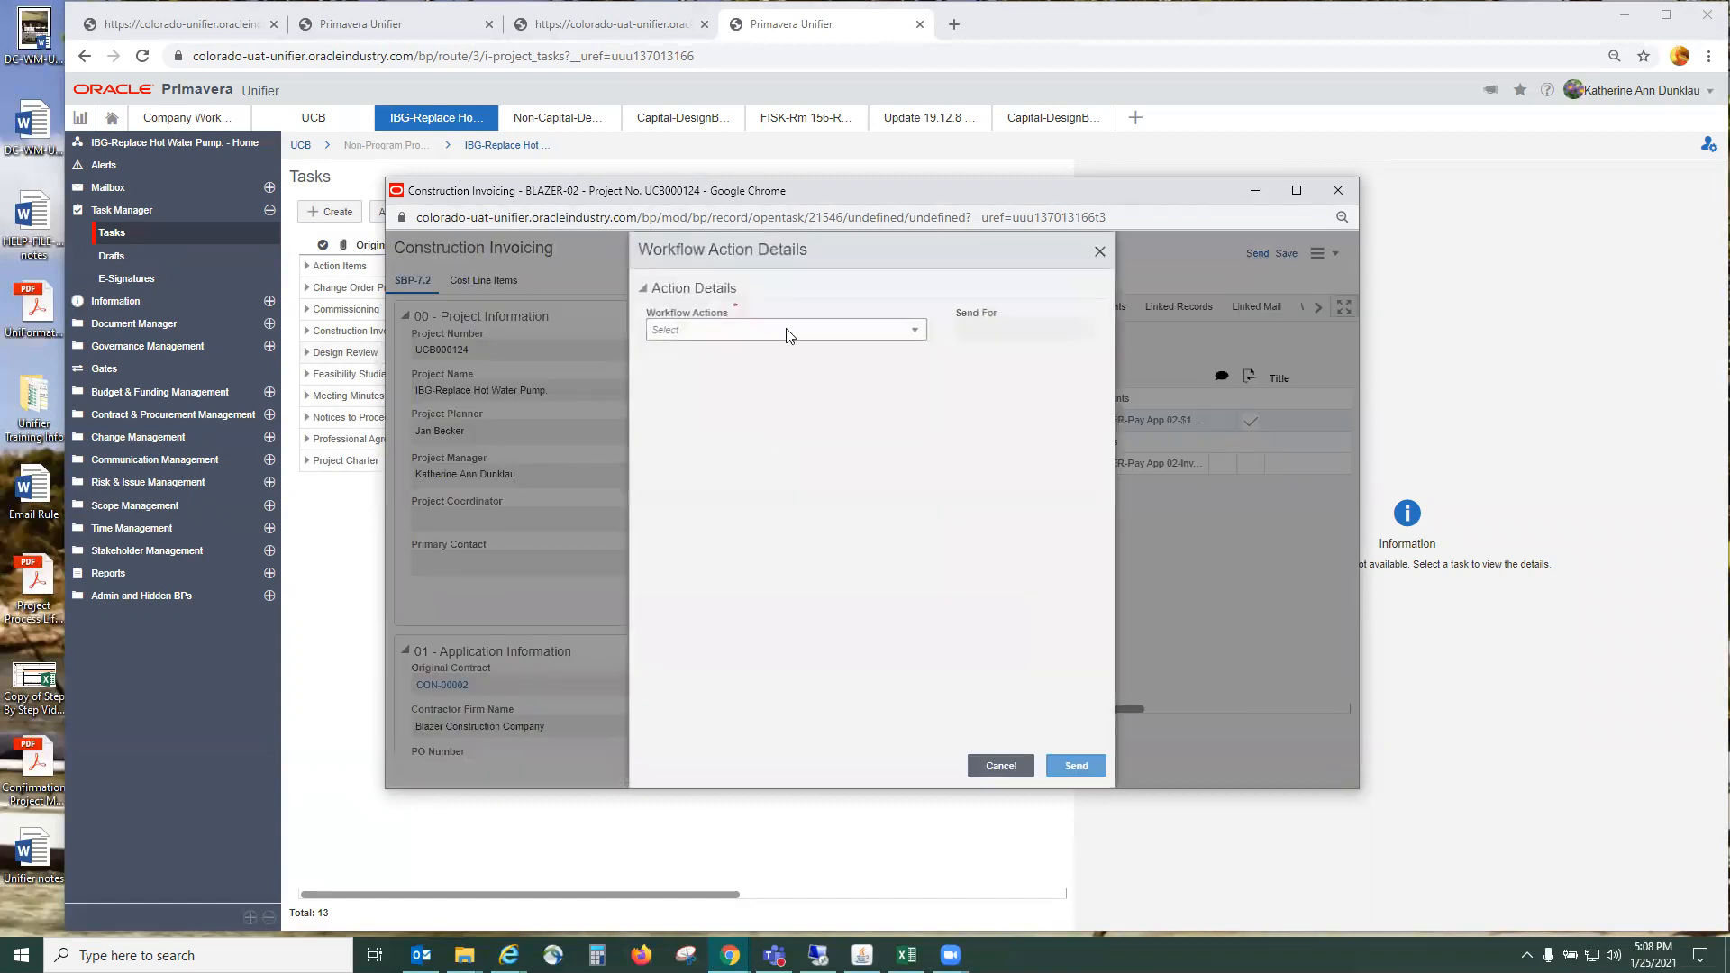
left_click(796, 339)
left_click(687, 374)
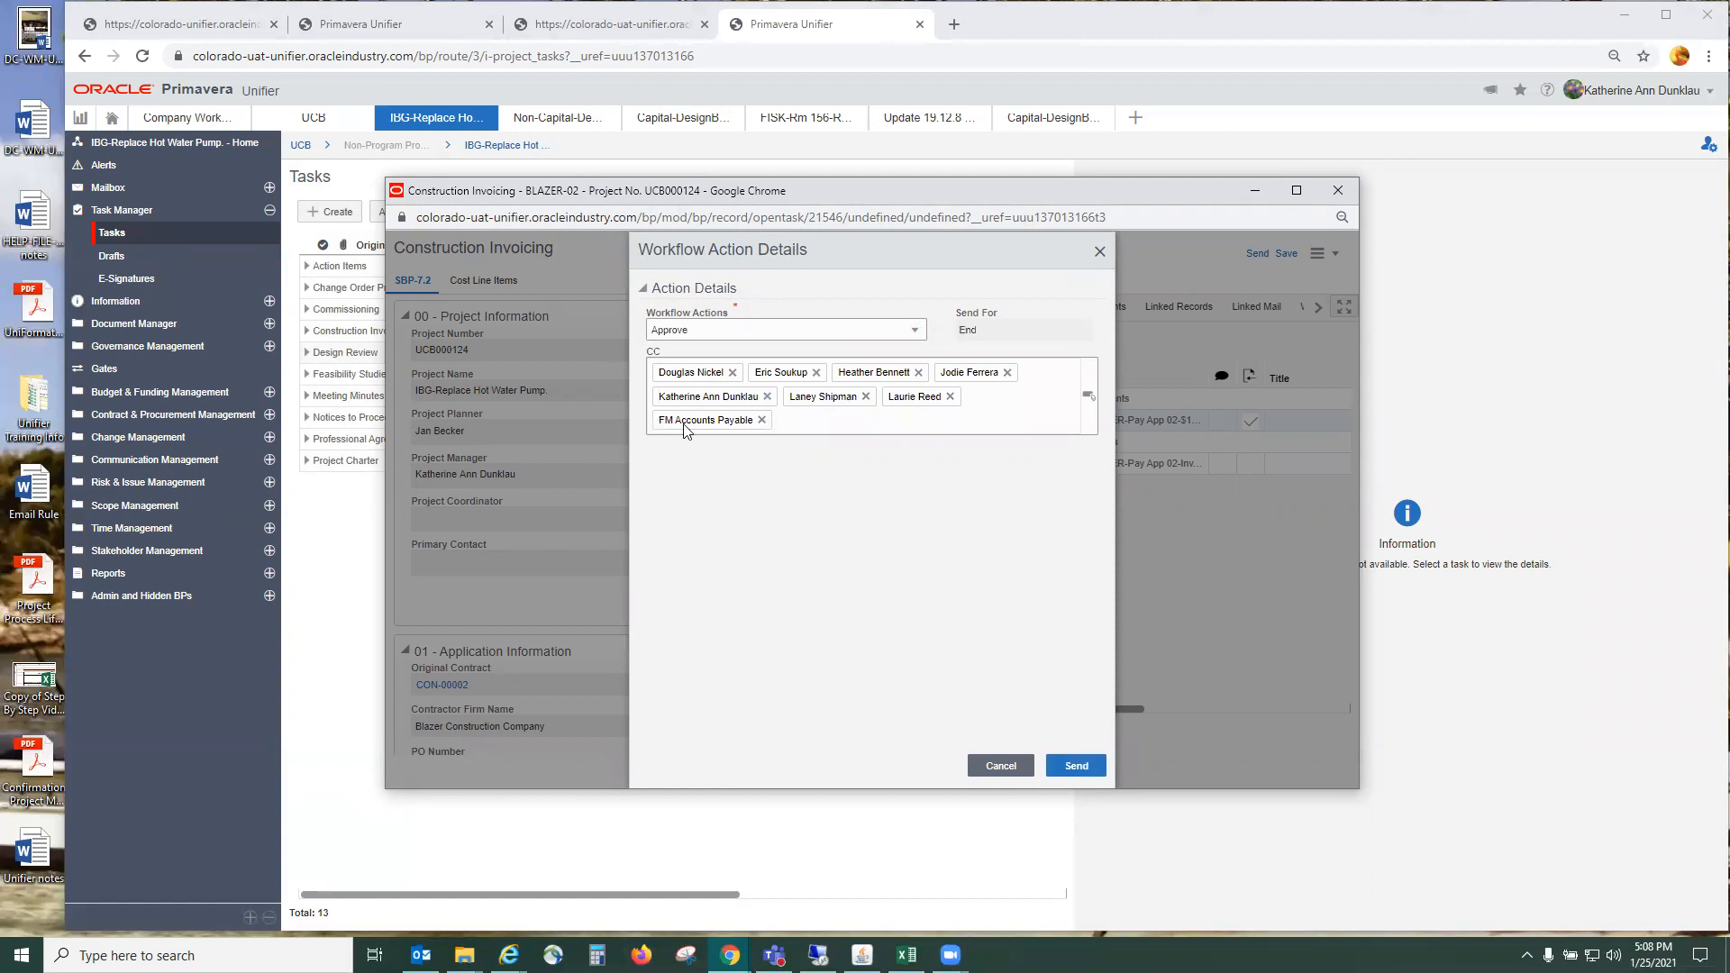
- Remove all the CC recipients, including FM Accounts Payable, and send the approved invoice
left_click(733, 373)
left_click(720, 373)
left_click(734, 373)
left_click(726, 373)
left_click(766, 373)
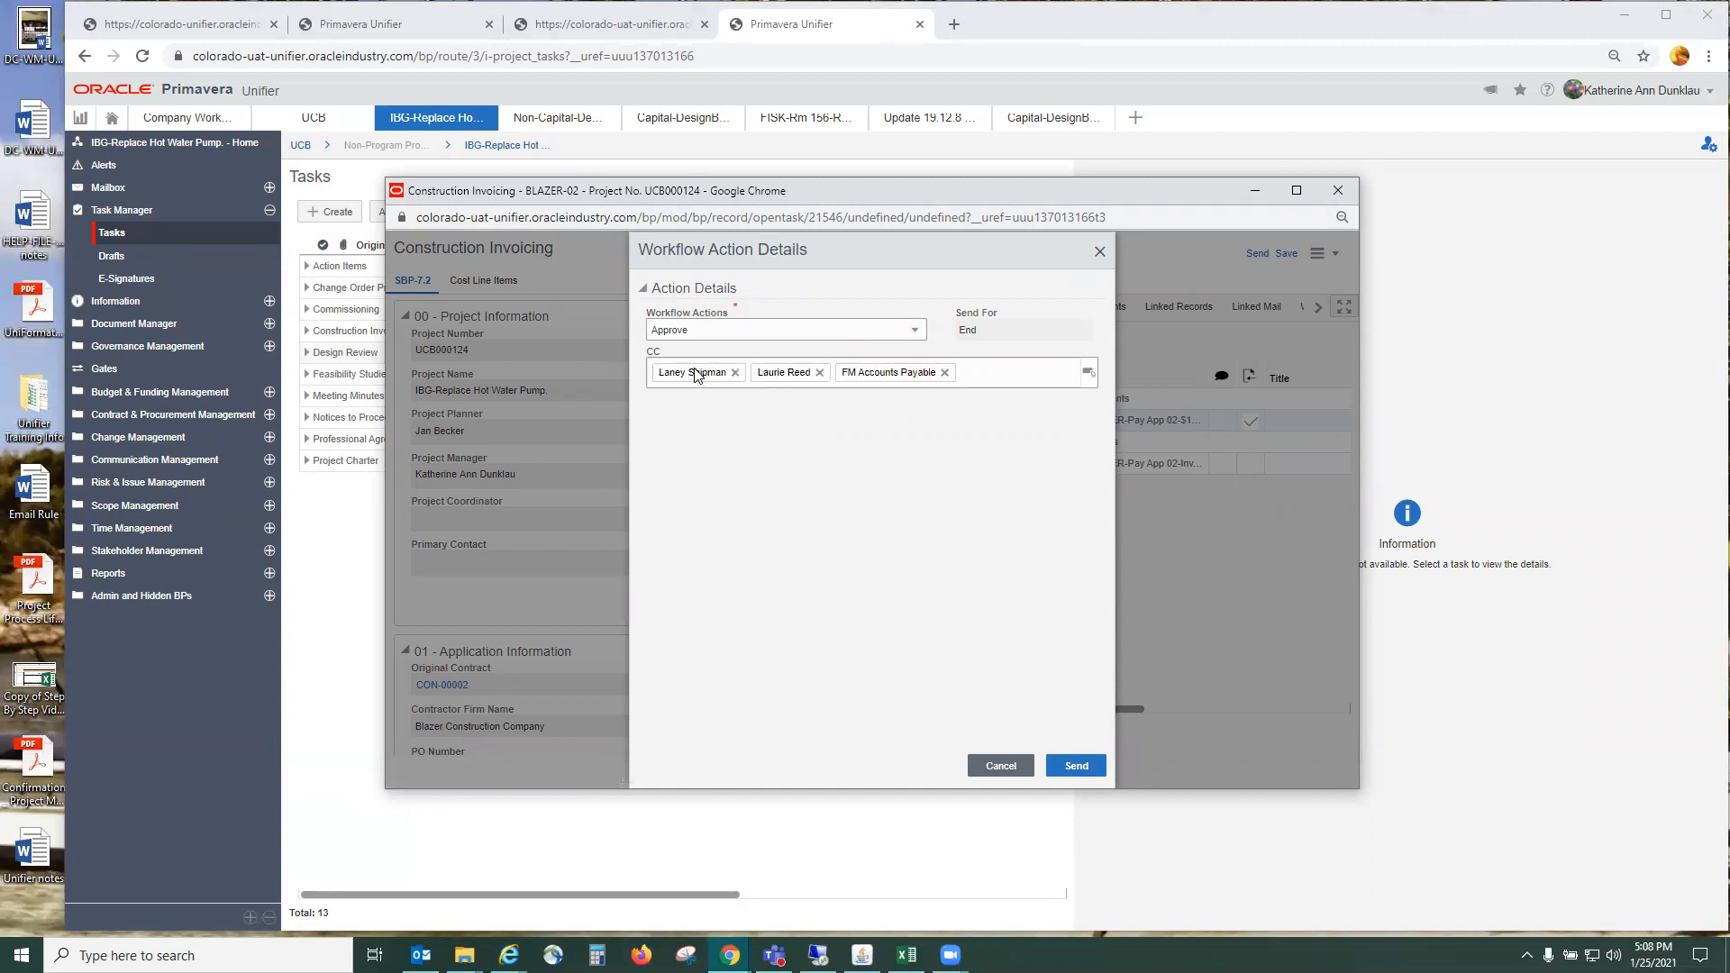
left_click(734, 373)
left_click(721, 373)
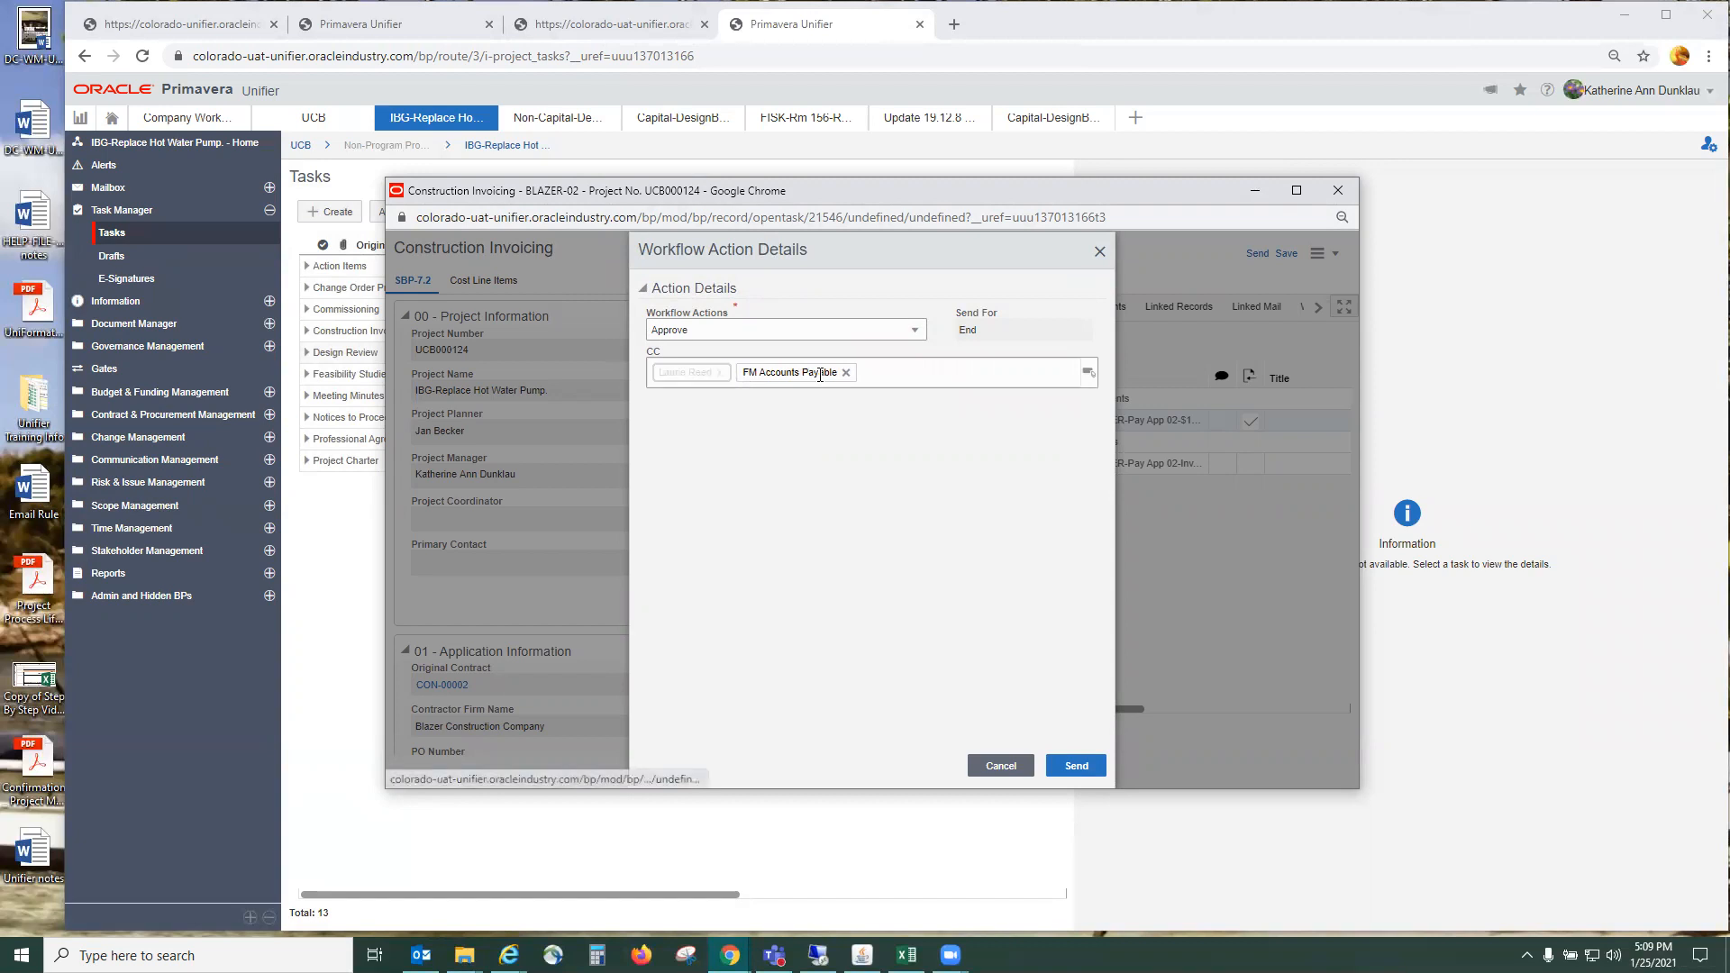
left_click(760, 373)
left_click(1074, 767)
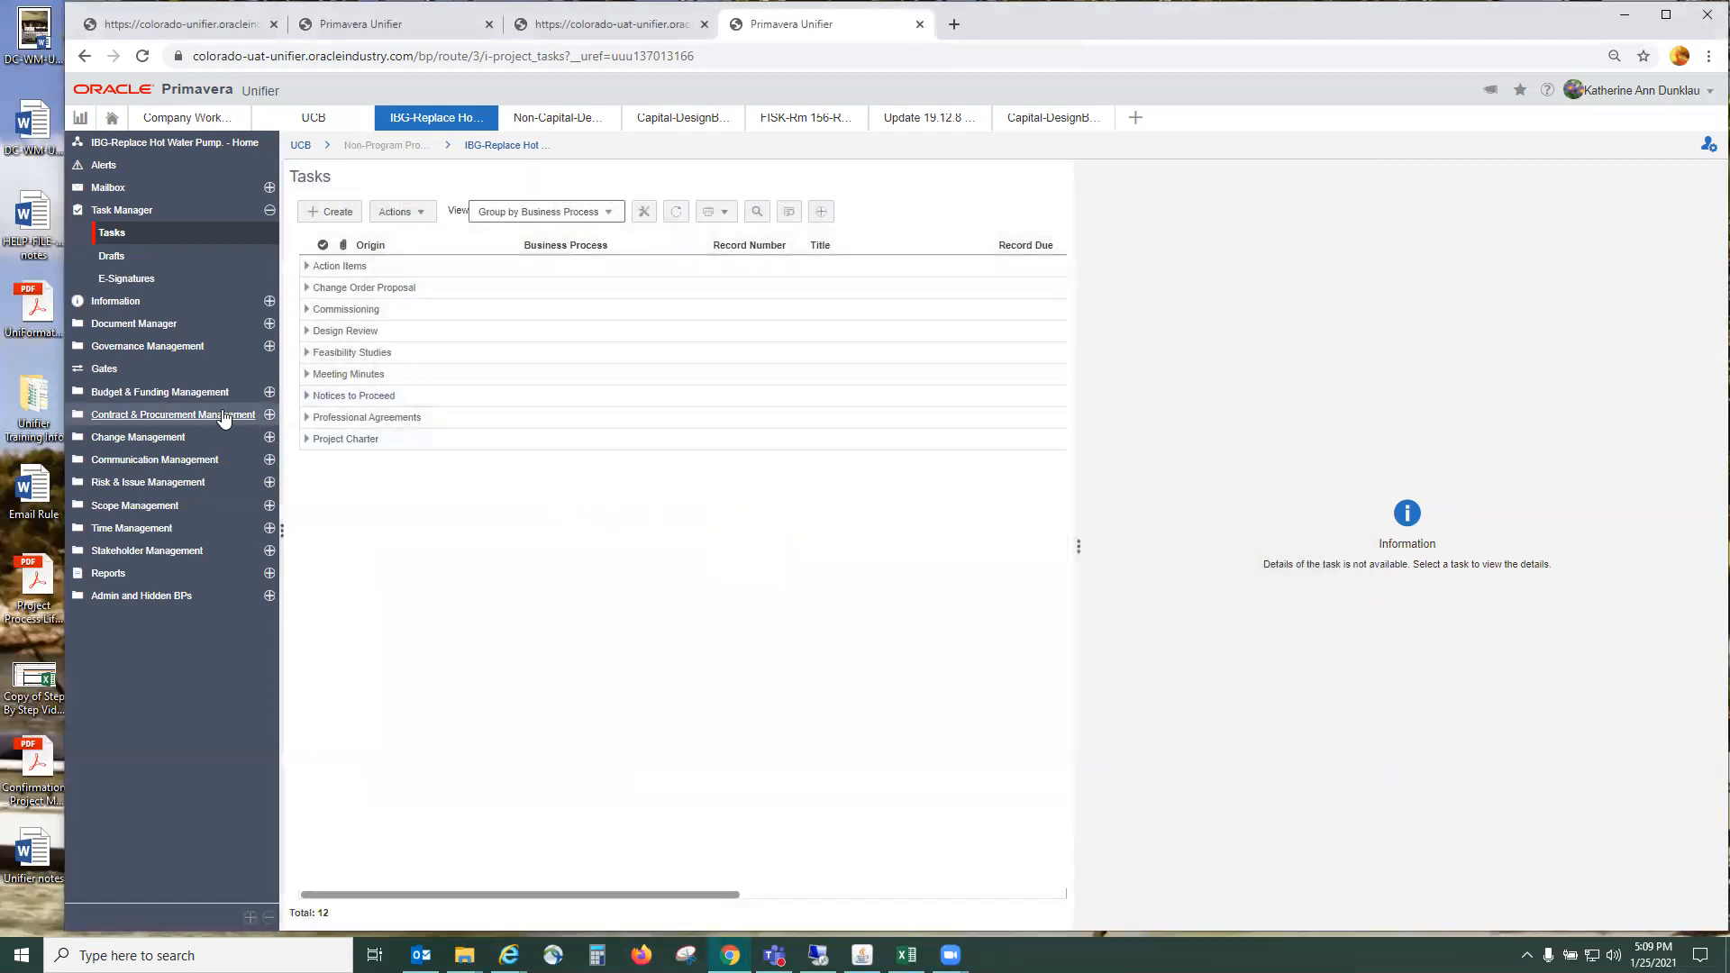
- Open the Project Cost Sheet under Budget & Funding Management
left_click(274, 395)
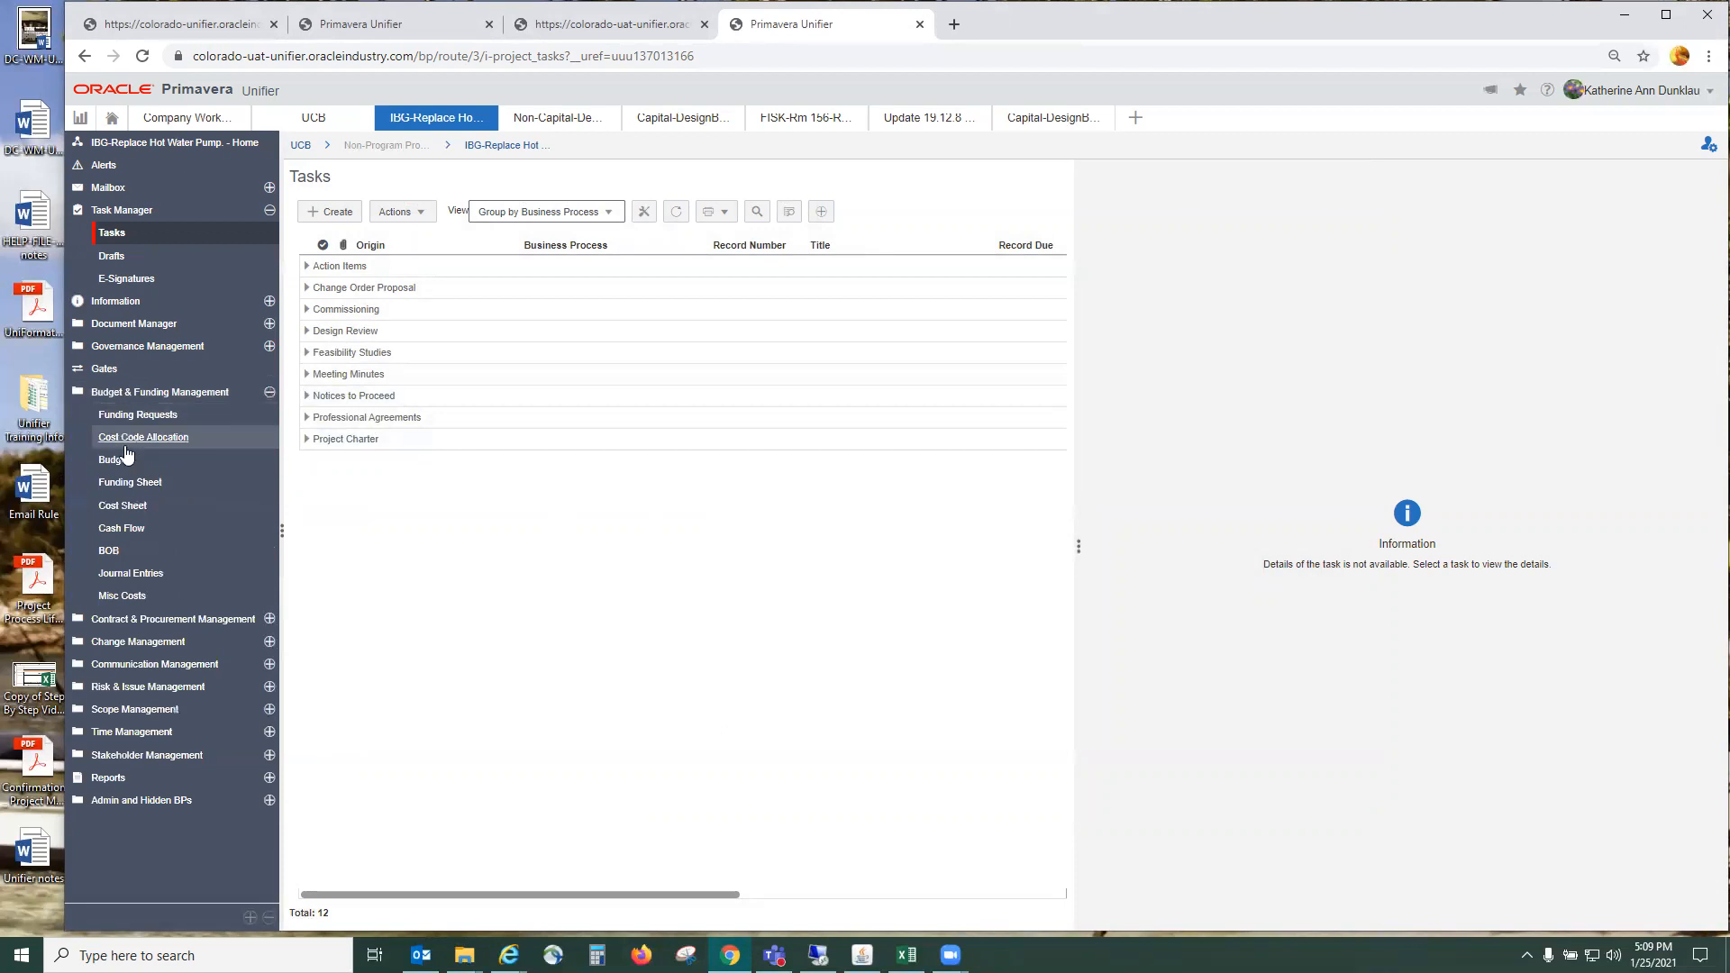
left_click(131, 510)
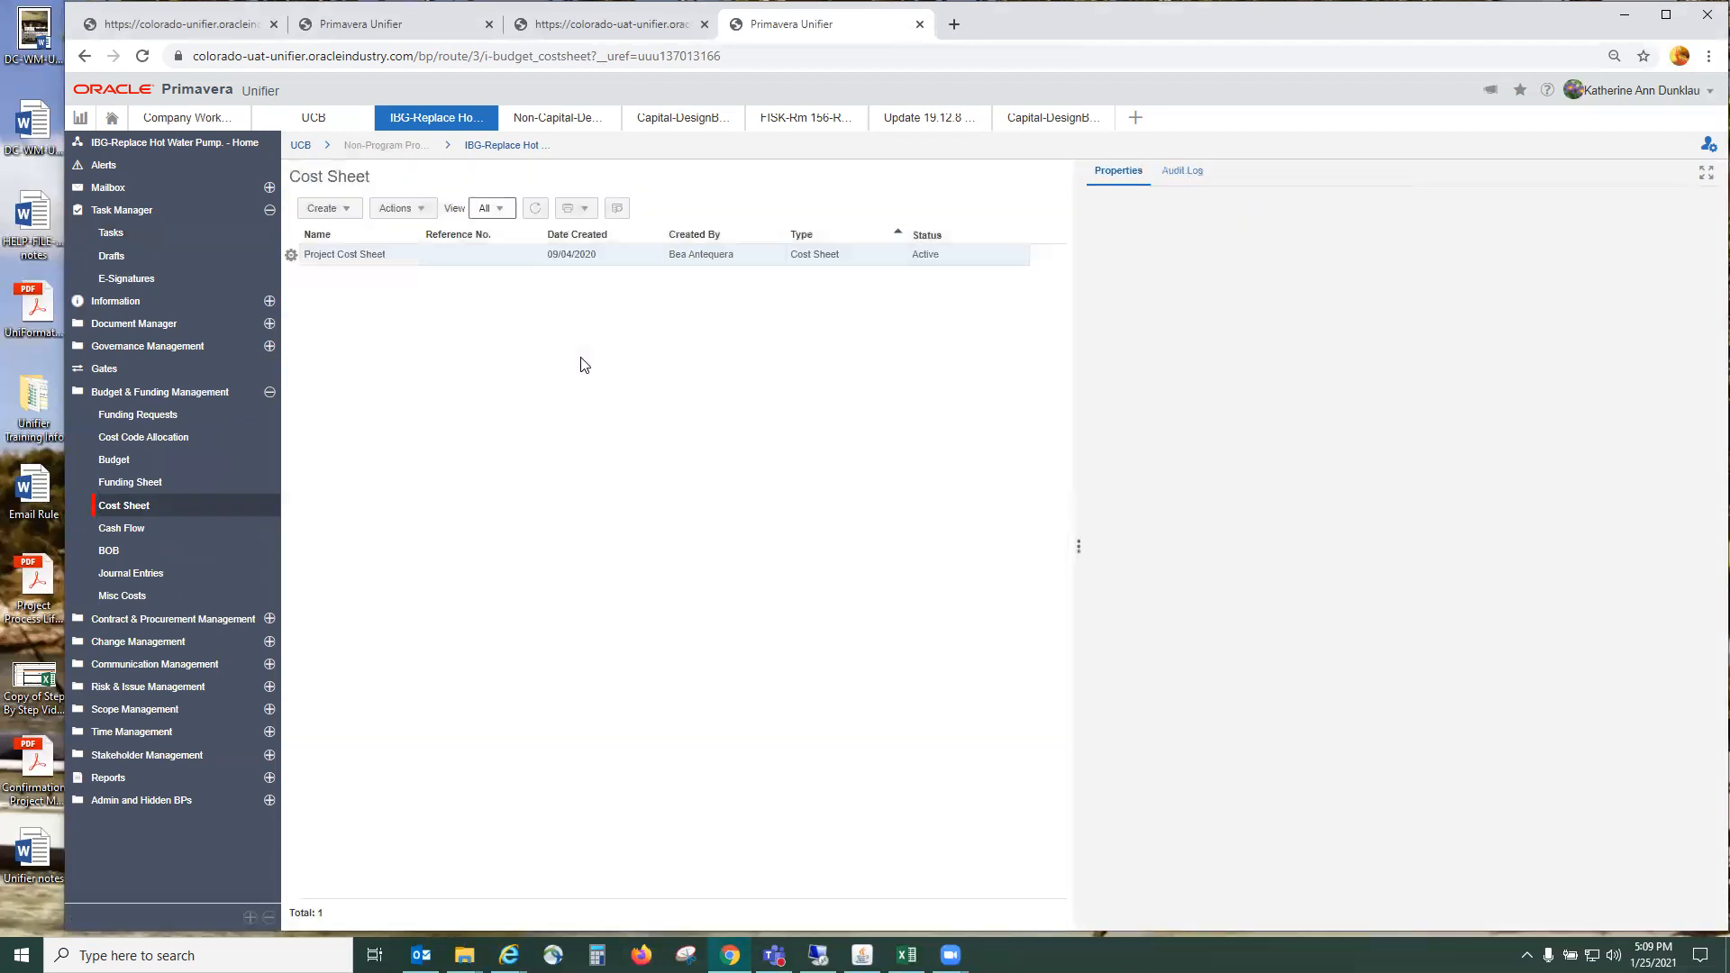
left_click(369, 258)
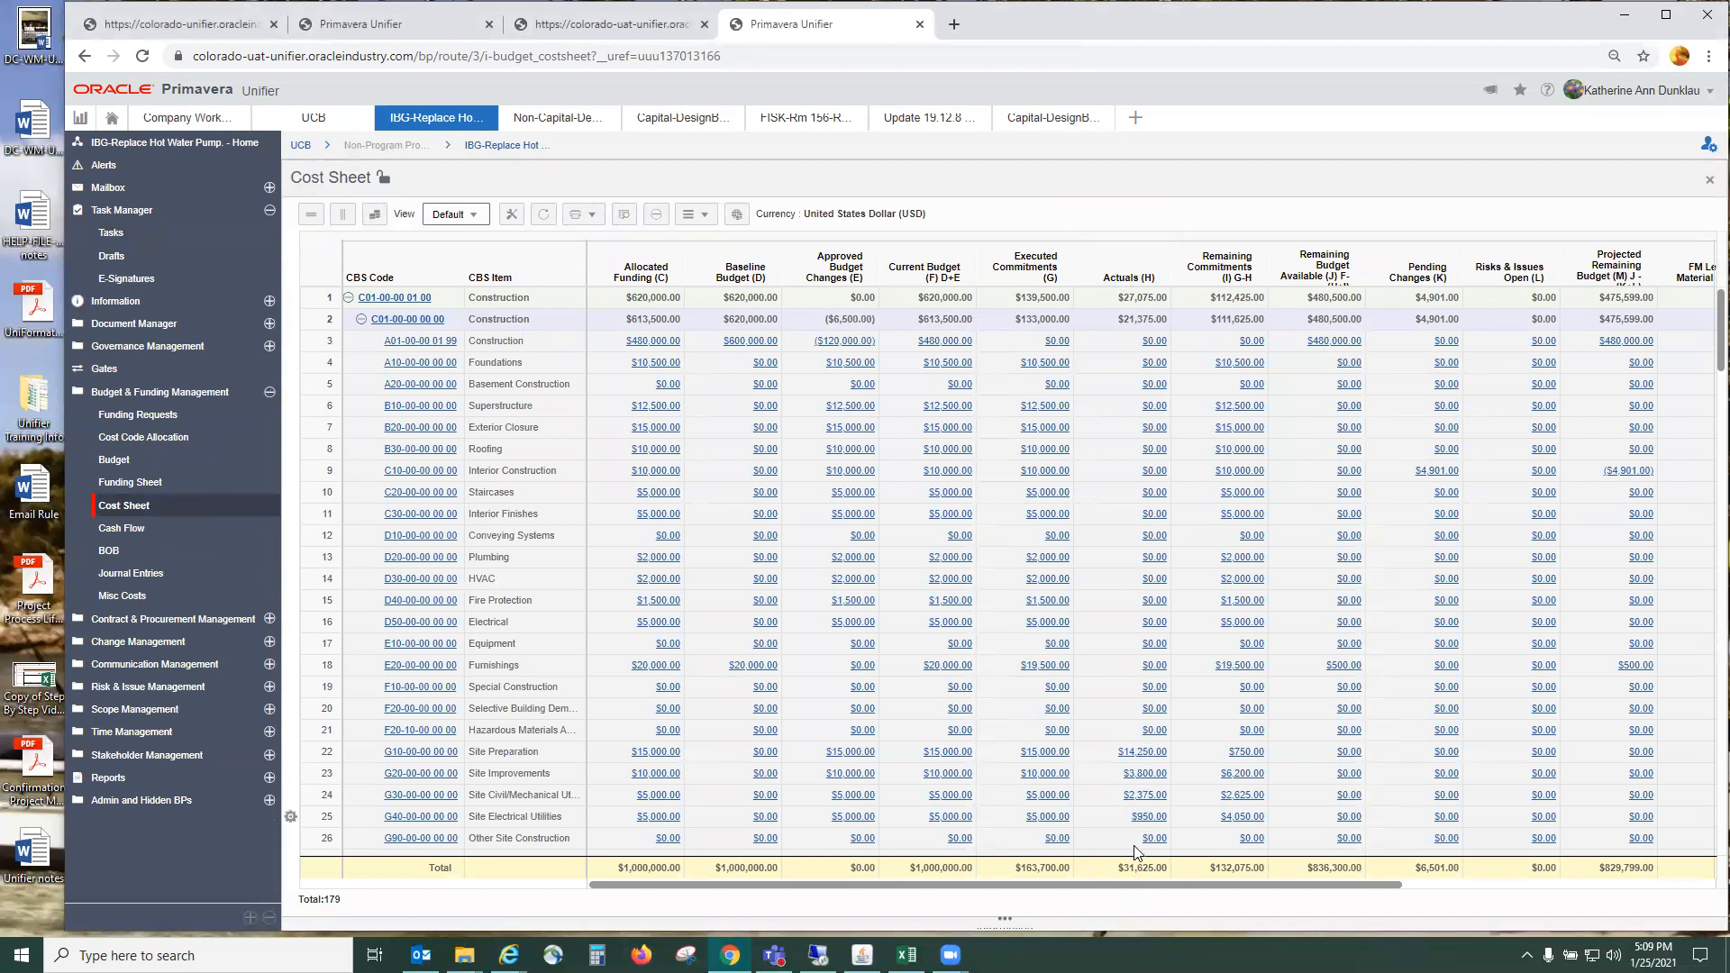
- Examine the invoice transactions behind the Site Preparation actuals in an enlarged view and select the Site Improvements actuals
left_click(1148, 755)
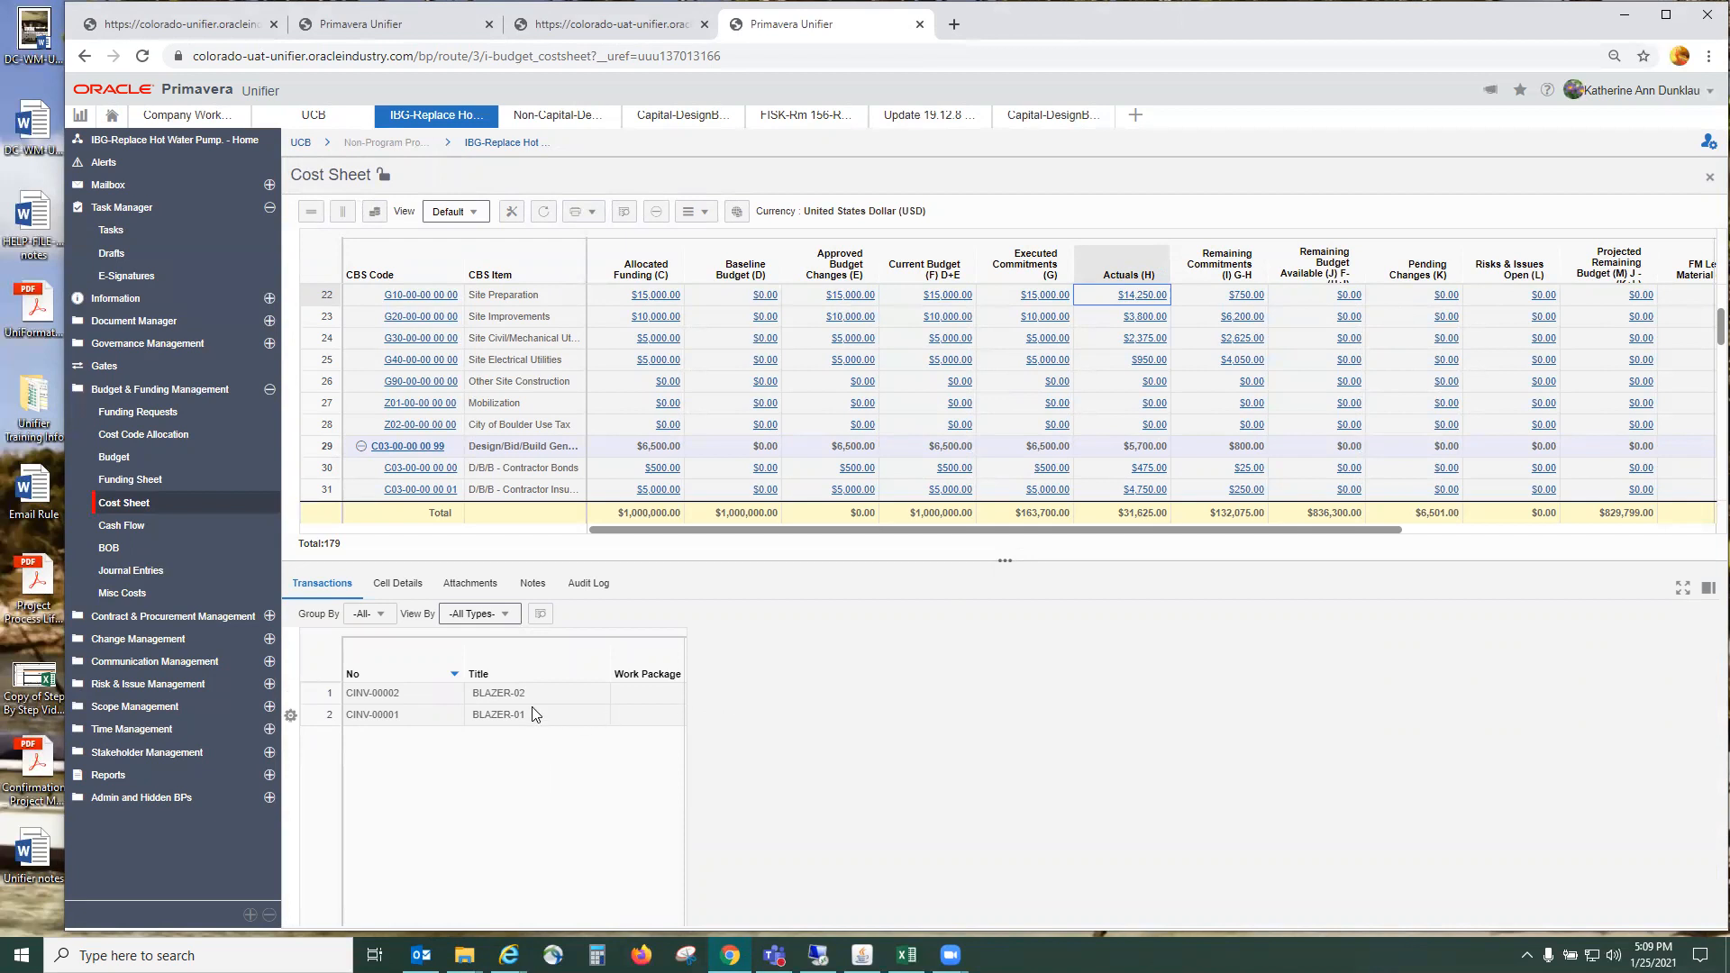
left_click(1682, 588)
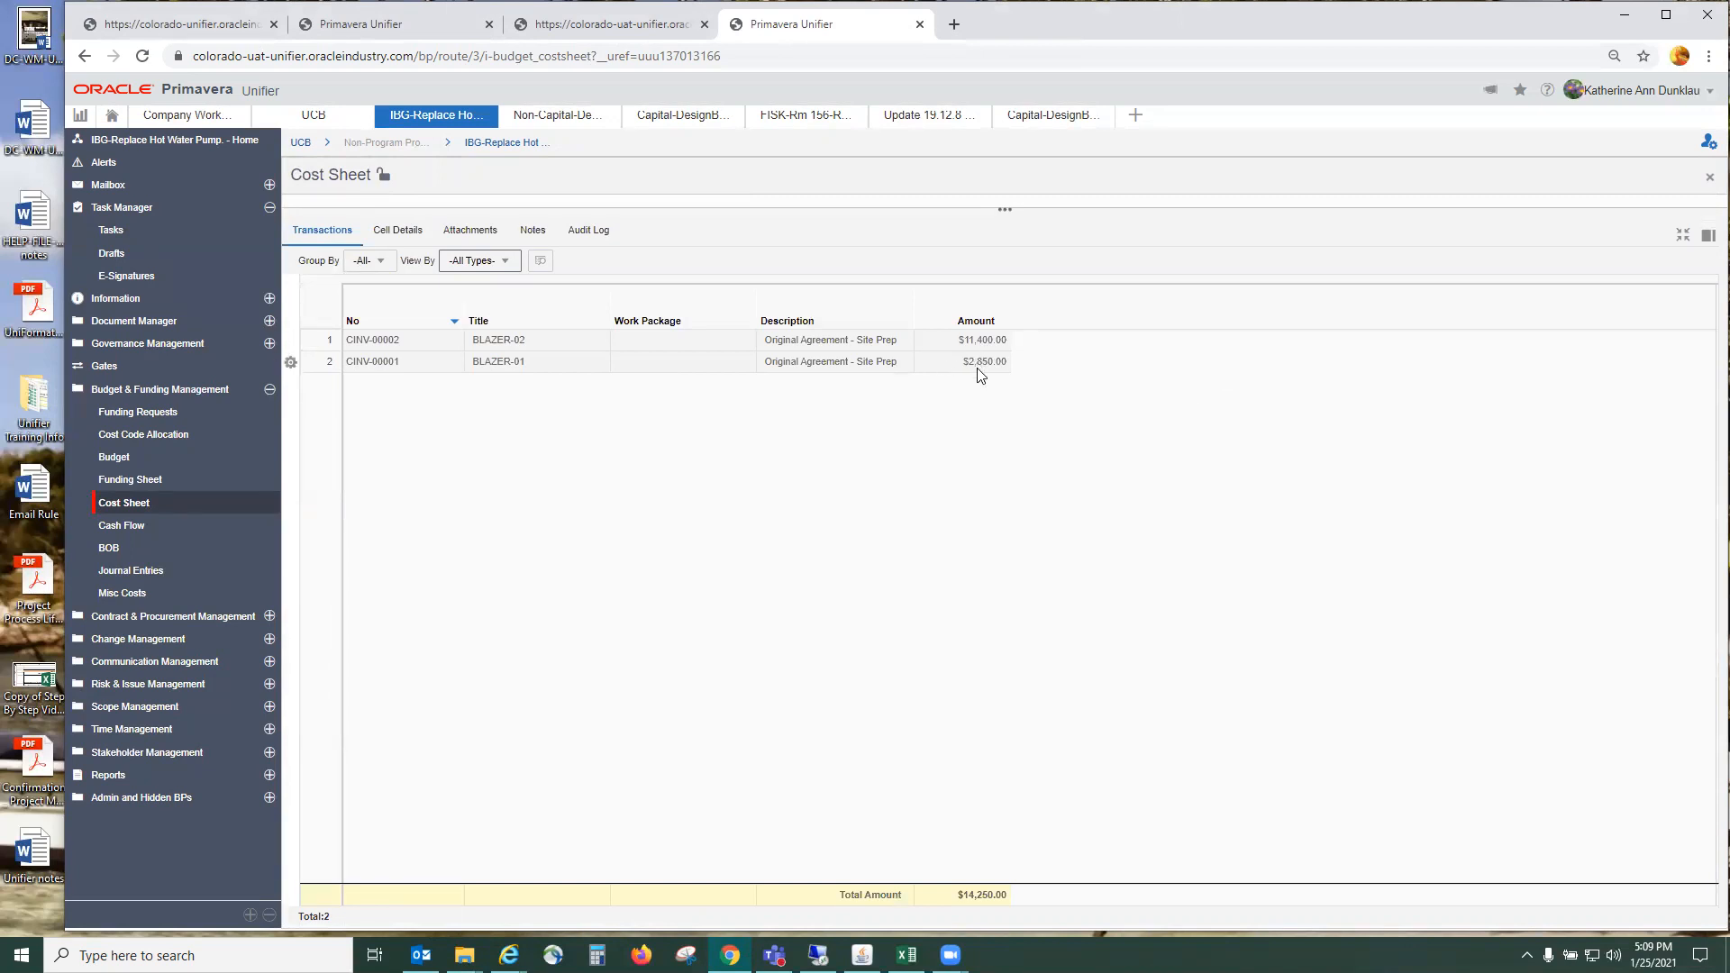
left_click(1682, 234)
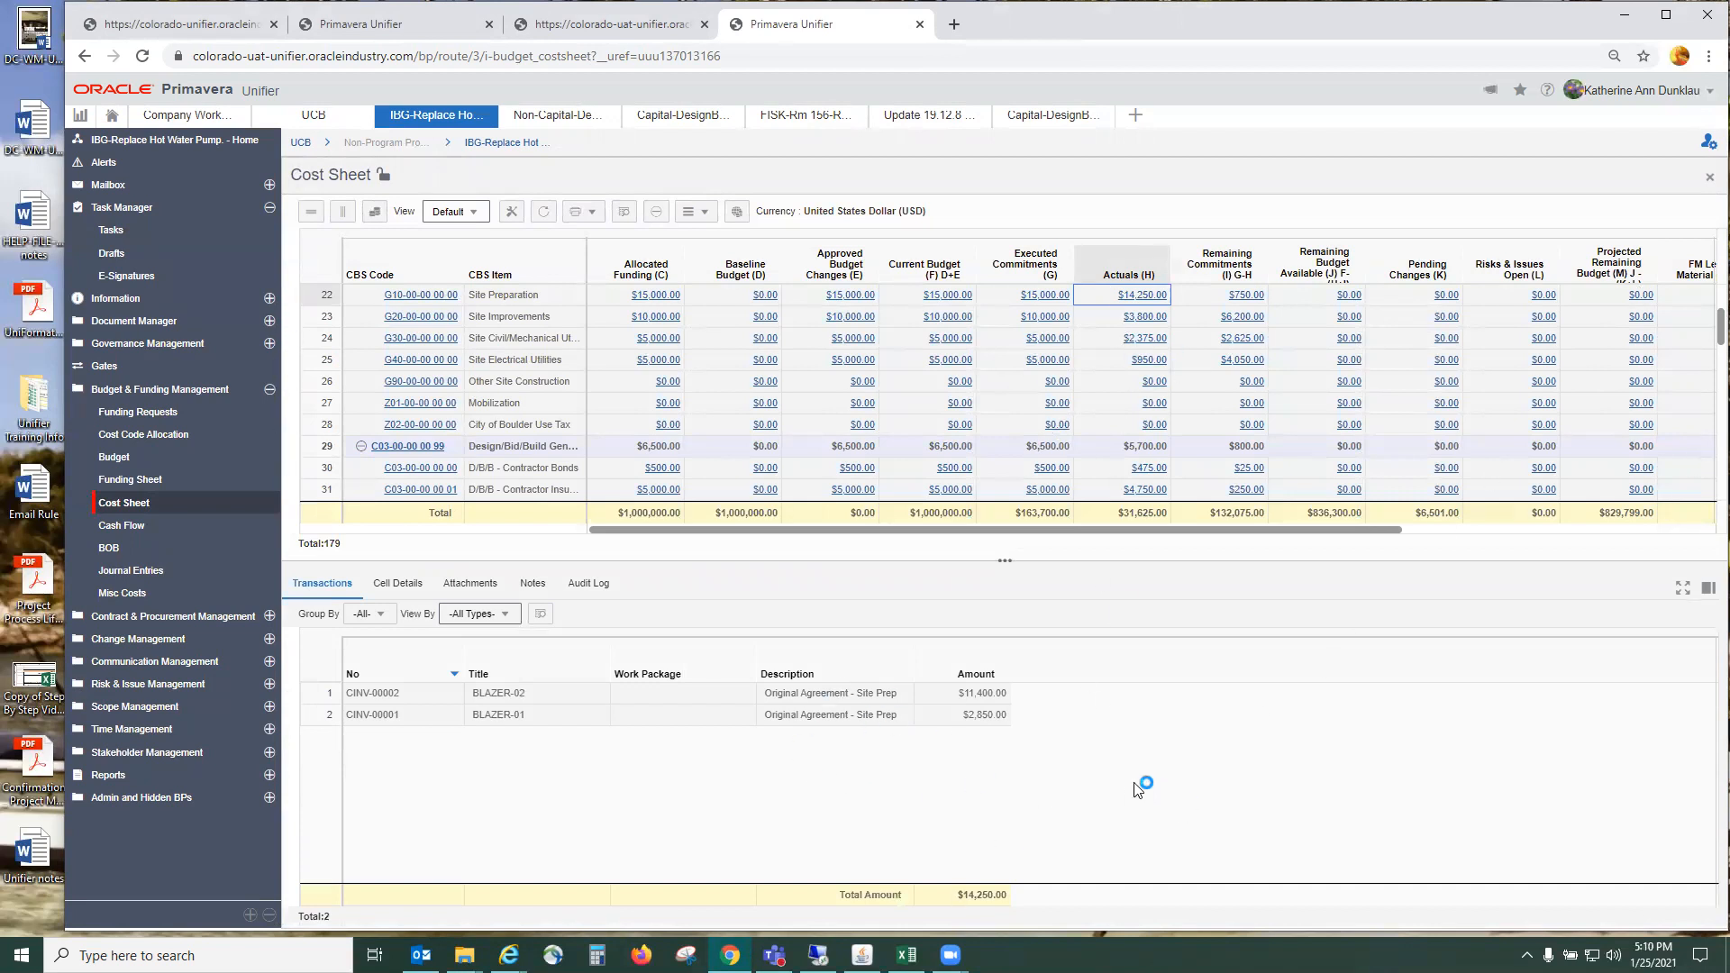
left_click(1148, 318)
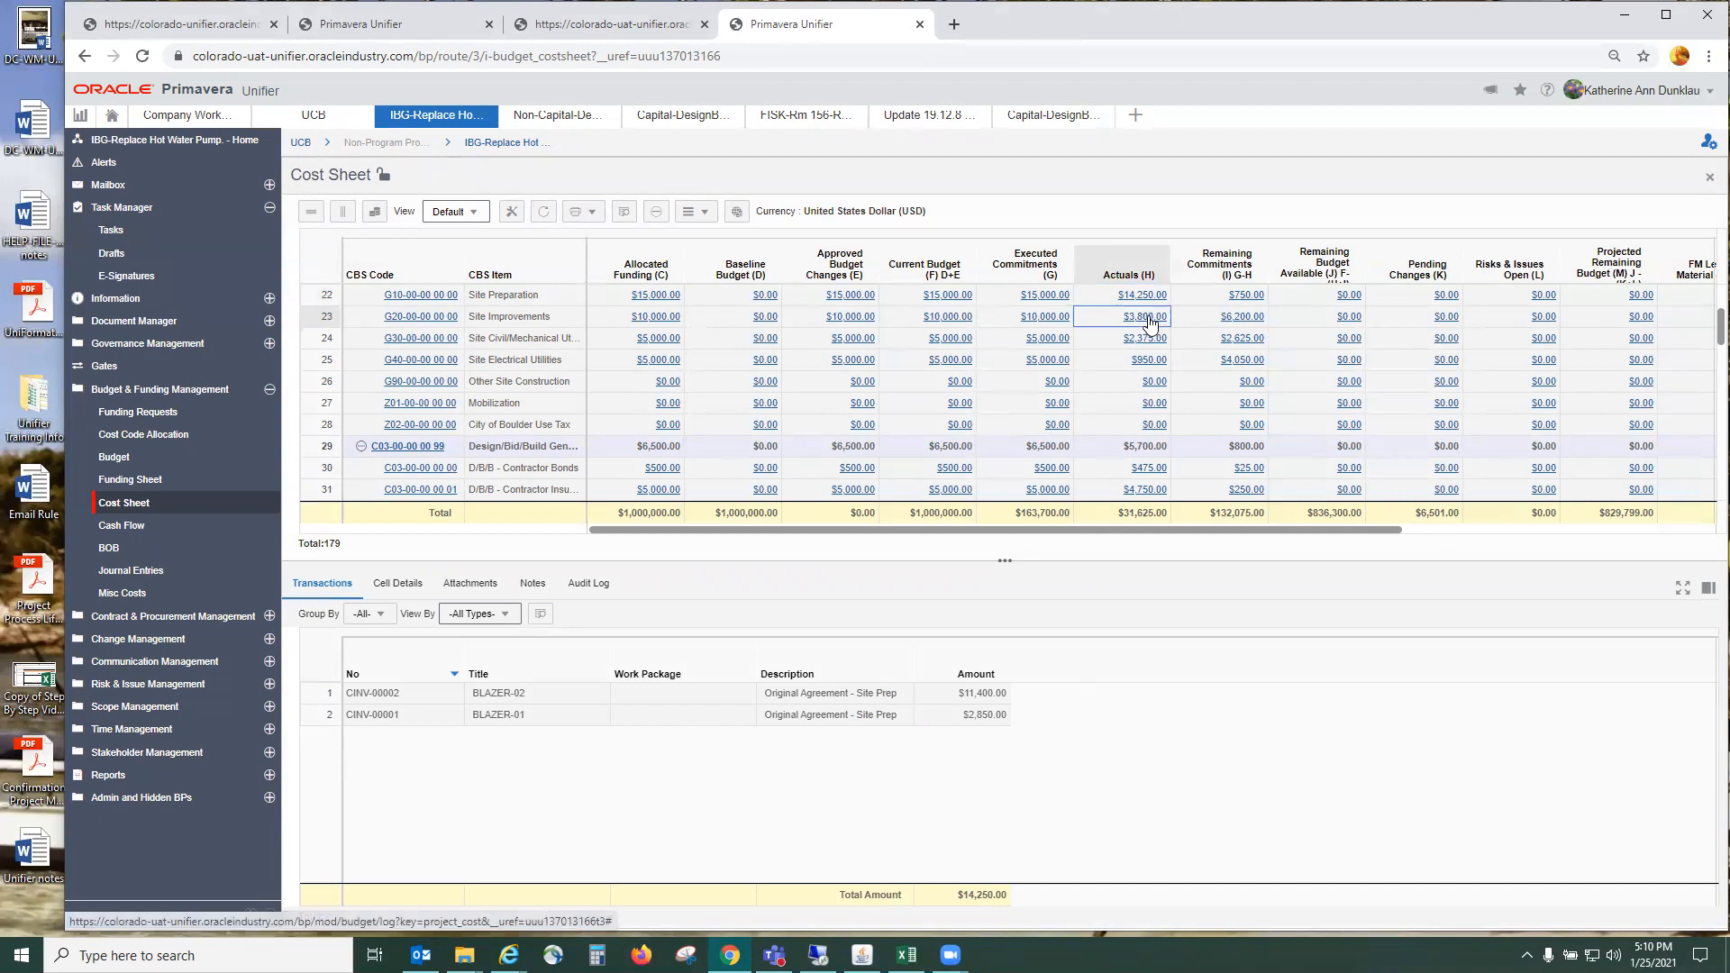